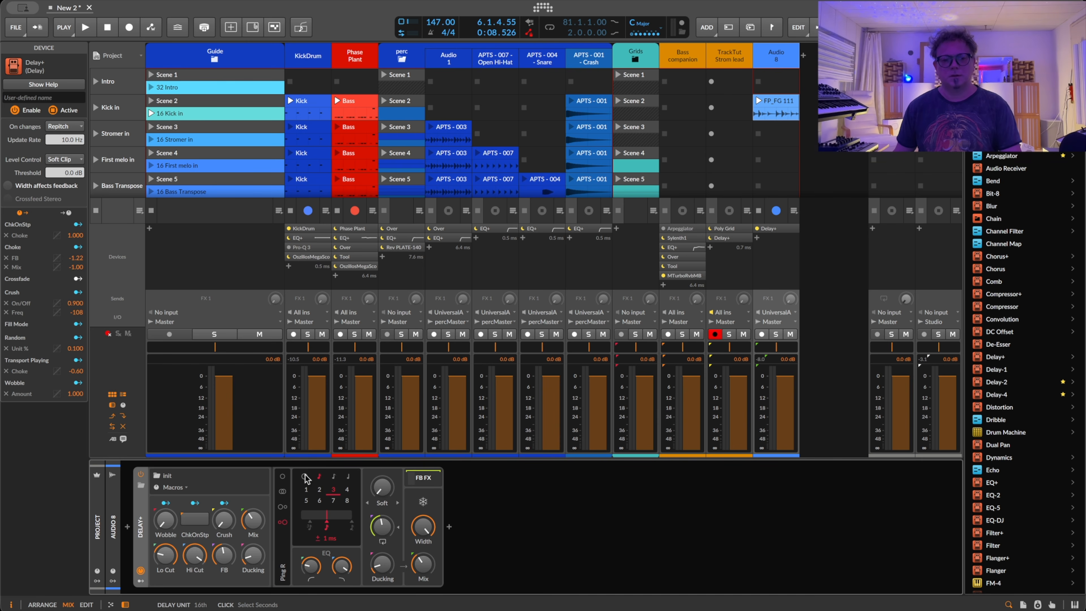
Solo the Audio 8 track and set its Delay+ to a millisecond-based delay time of 0.00 ms.
left_click(305, 478)
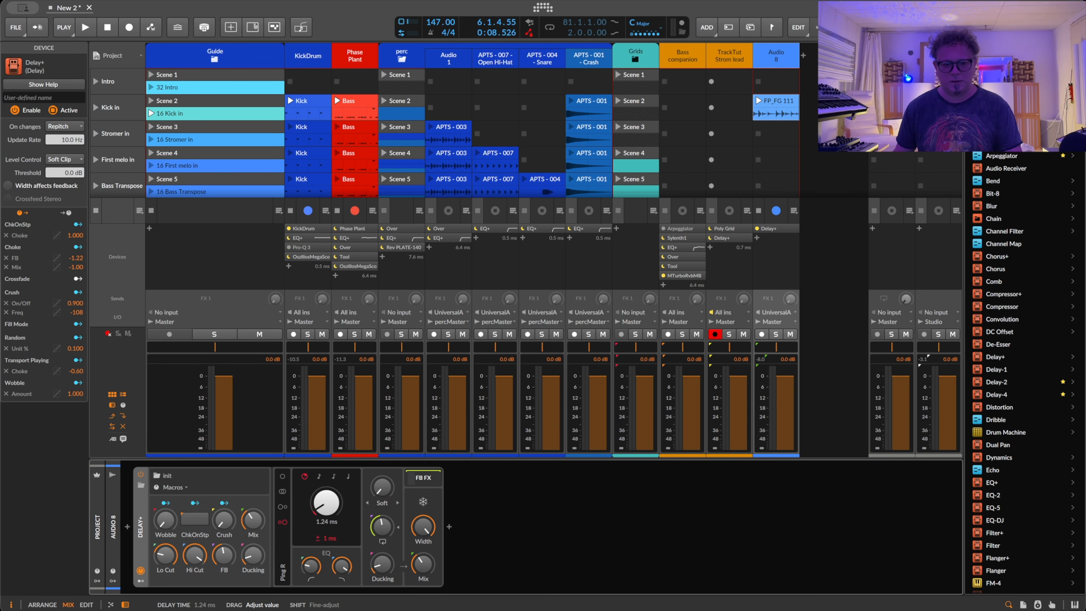
left_click_drag(322, 505, 323, 515)
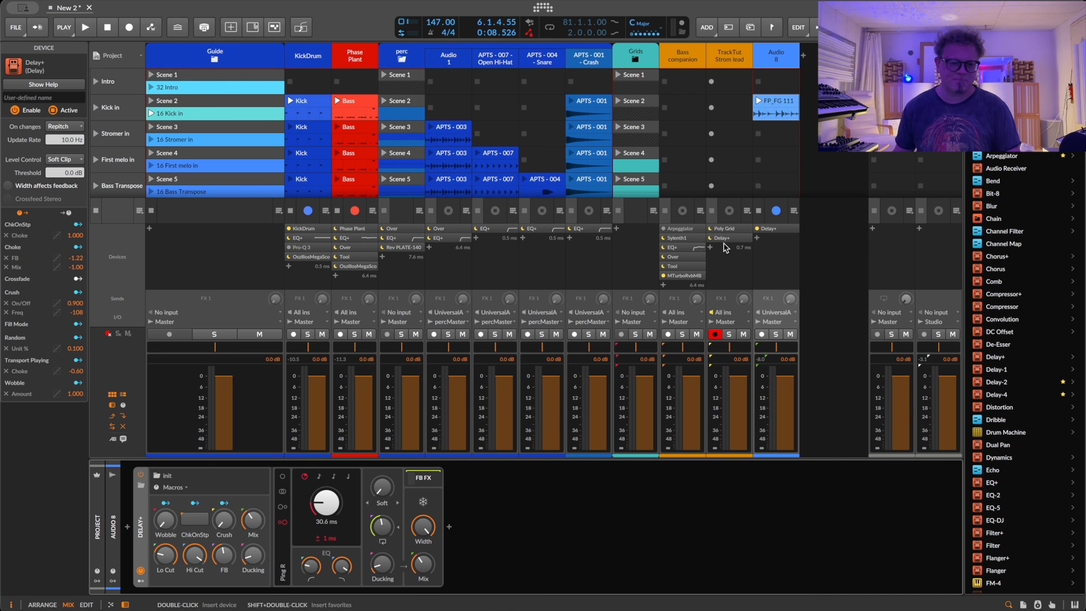
left_click(775, 334)
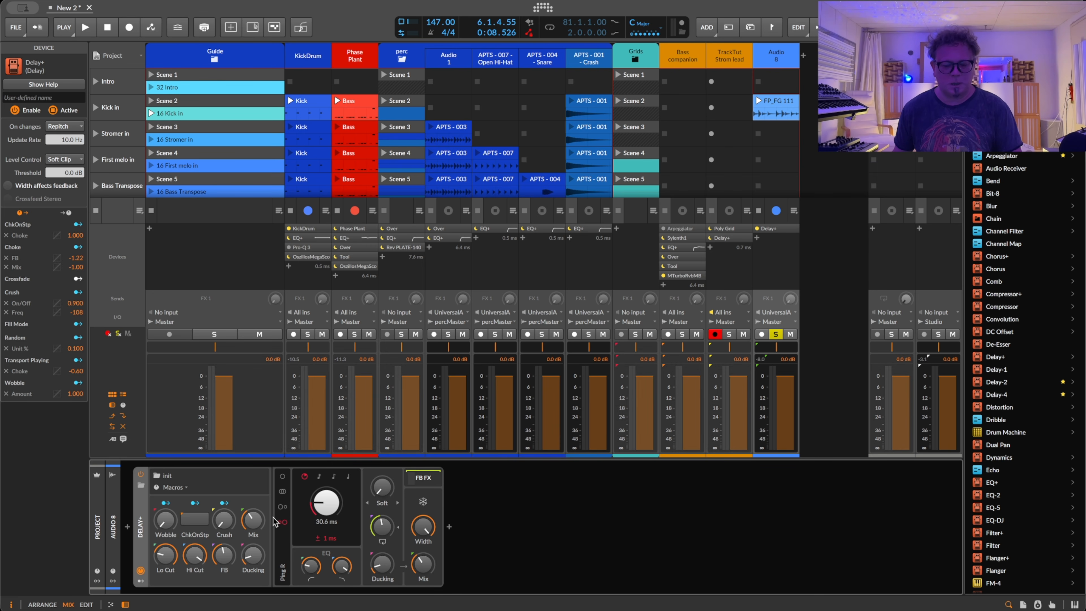
mouse_move(331, 501)
left_mouse_down()
mouse_move(331, 471)
mouse_move(331, 501)
left_mouse_up()
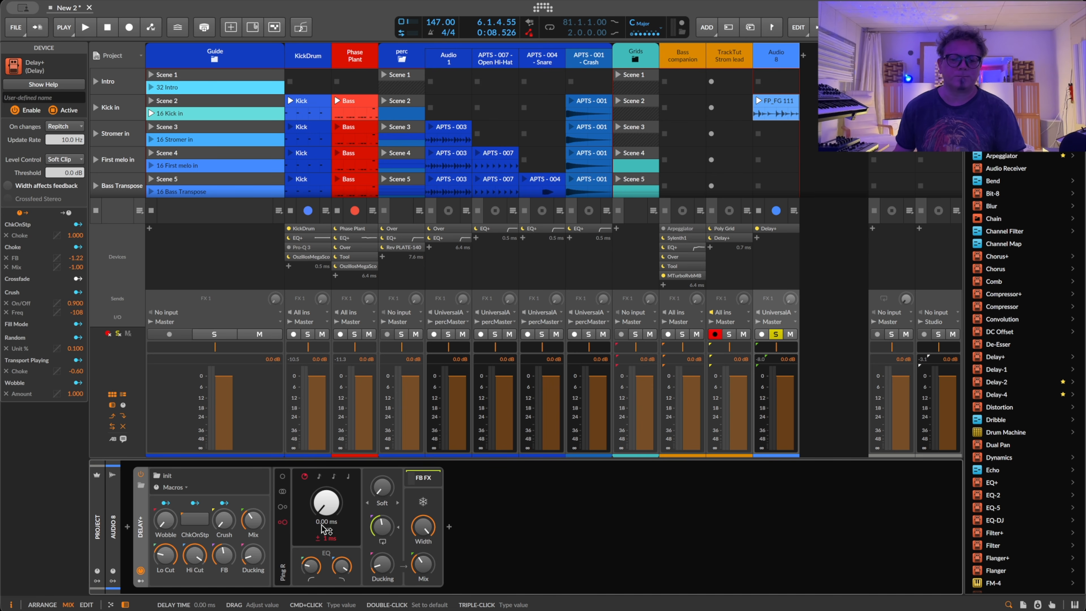
Reset the Delay+ detune to its default and switch the delay to Stereo mode.
double_click(325, 541)
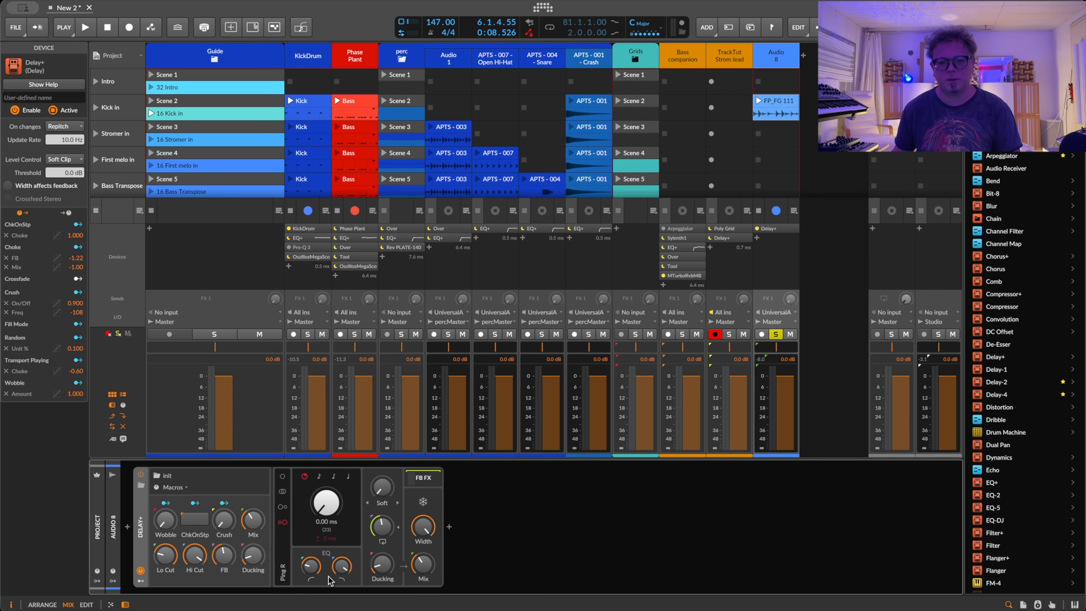
left_click(282, 492)
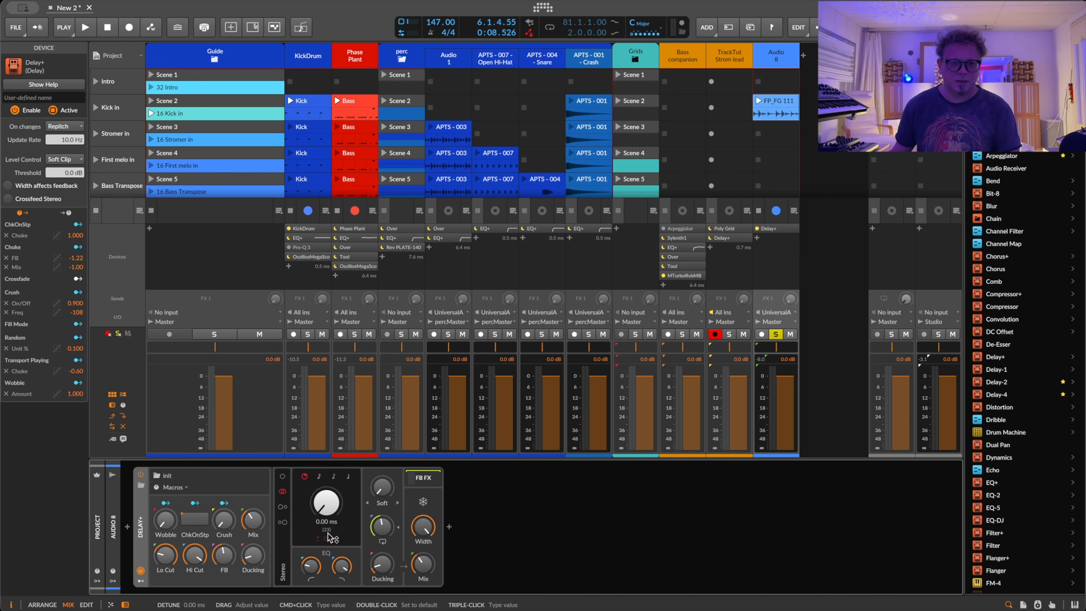
Open the feedback FX chain of Delay+ and delete the Bit-8 device from it.
left_click(423, 501)
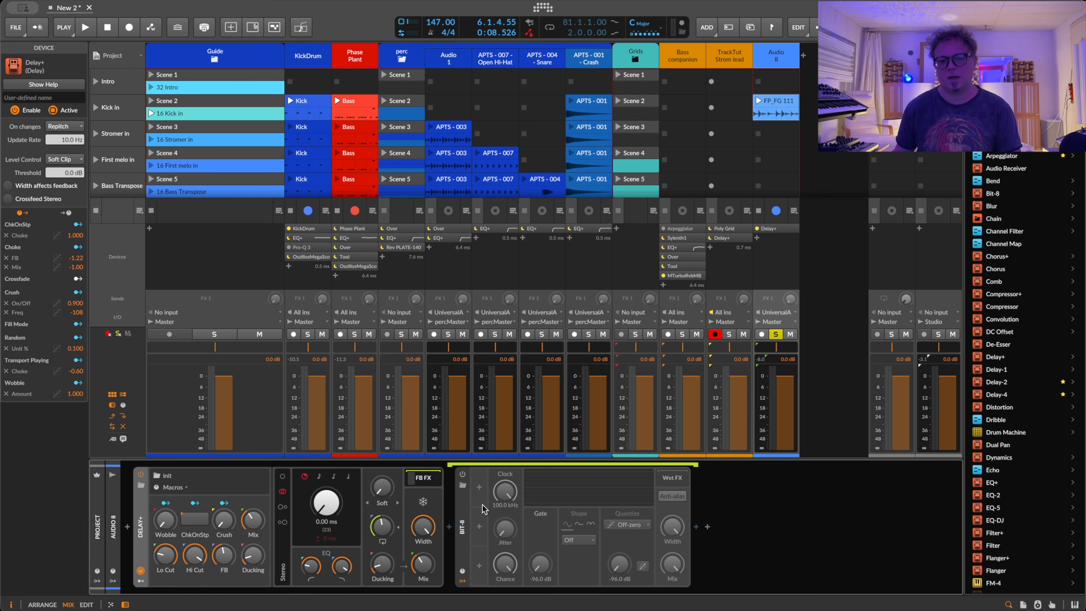
left_click(464, 499)
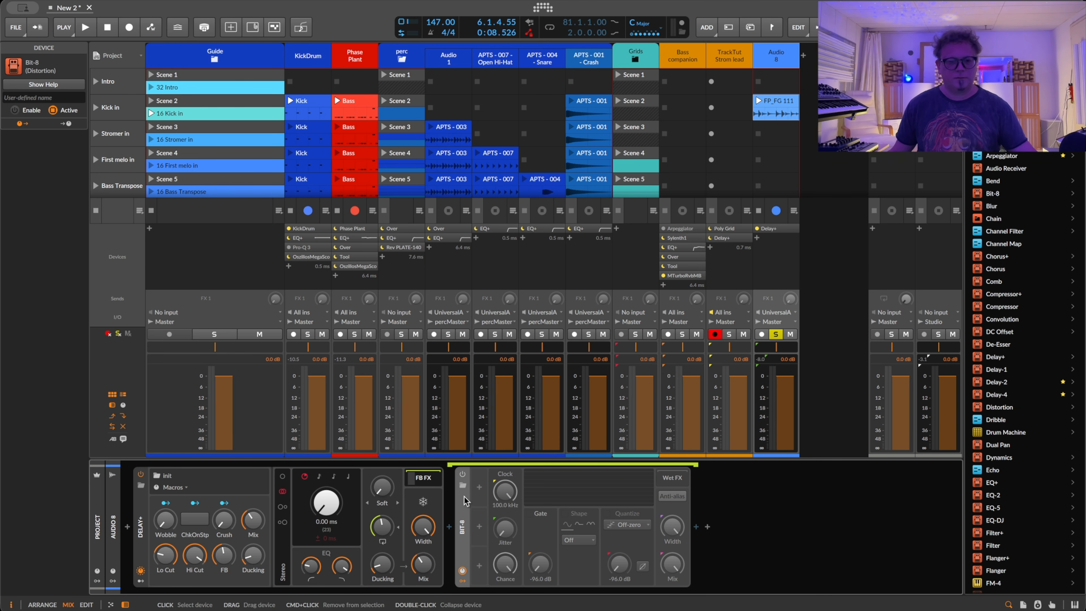
key("Delete")
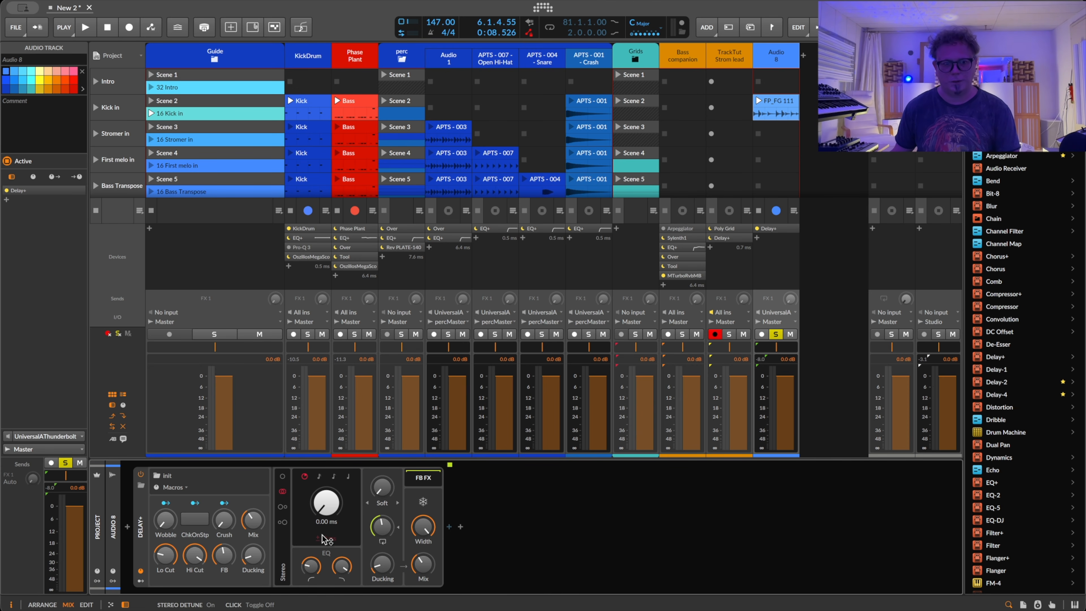
Remove the Macros preset page from Delay+ and delete all six of its modulators, from Wobble through Choke.
left_click(186, 488)
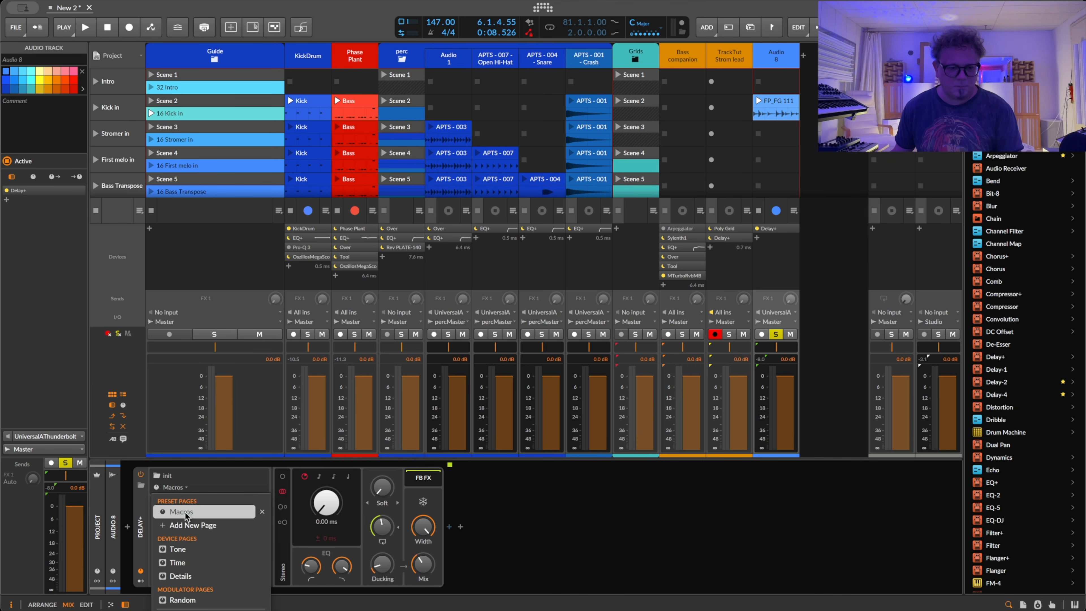
left_click(262, 511)
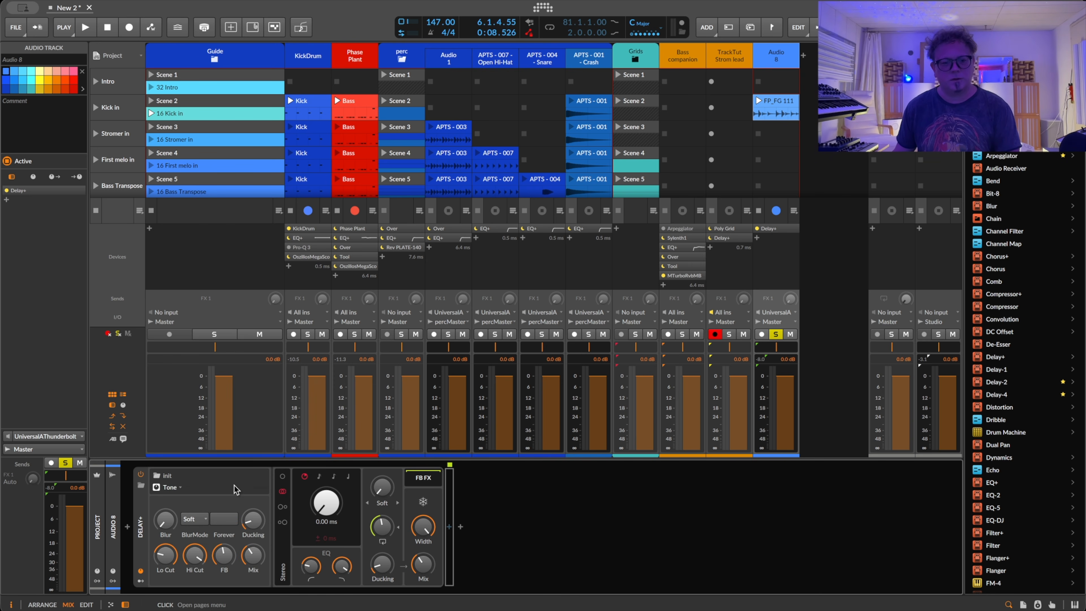
left_click(142, 582)
left_click(284, 477)
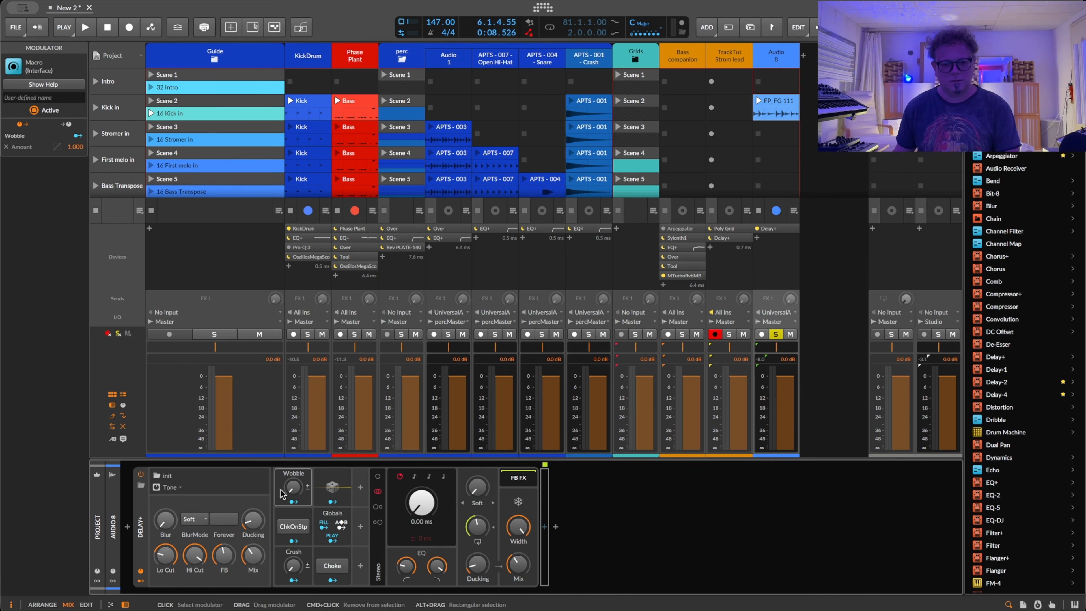
left_click(342, 558, "shift")
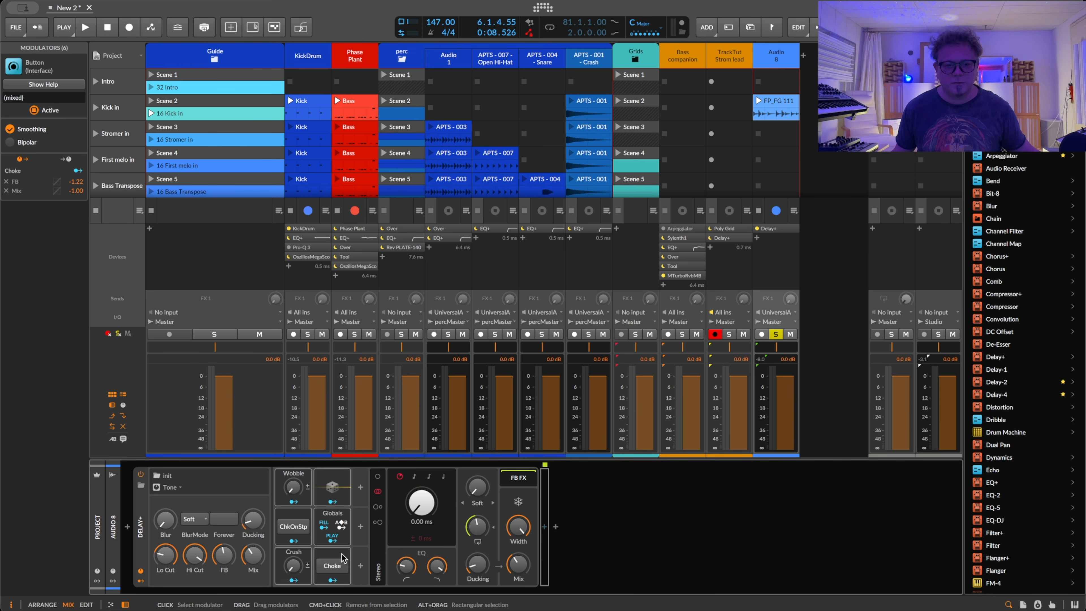
key("Delete")
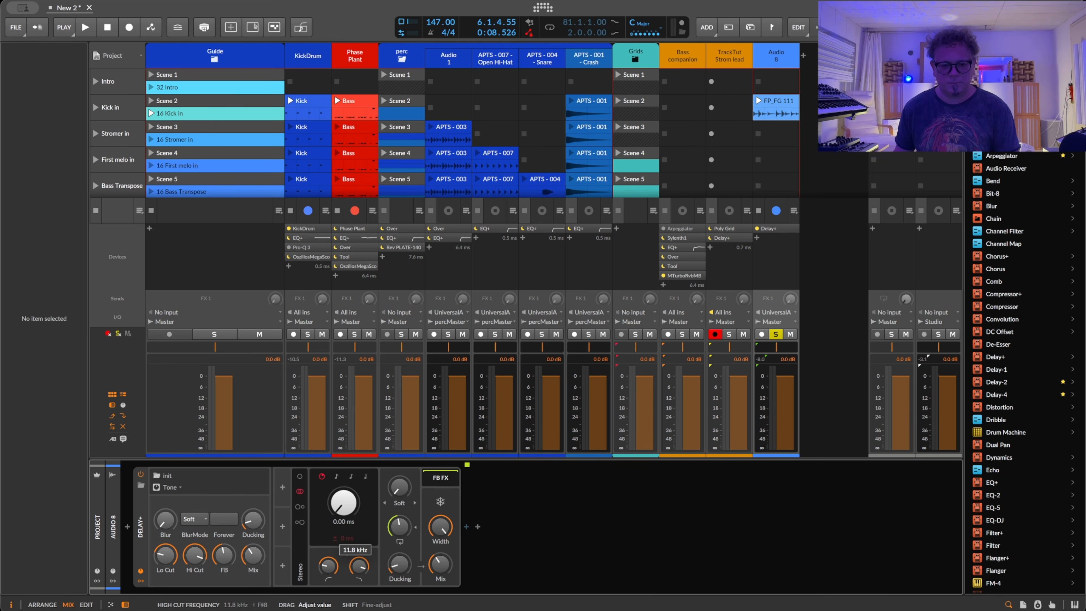
Widen the Delay+ low-cut and high-cut filters, with ducking at 0.00 % and the feedback raised.
left_click_drag(328, 565, 364, 557)
left_click_drag(332, 562, 332, 567)
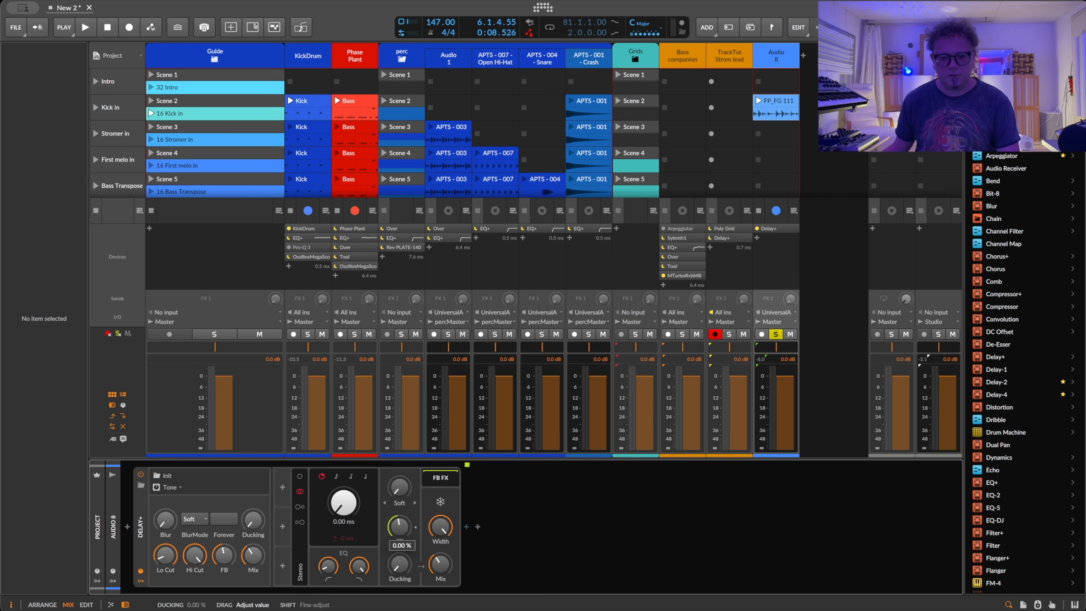
left_click_drag(400, 526, 399, 515)
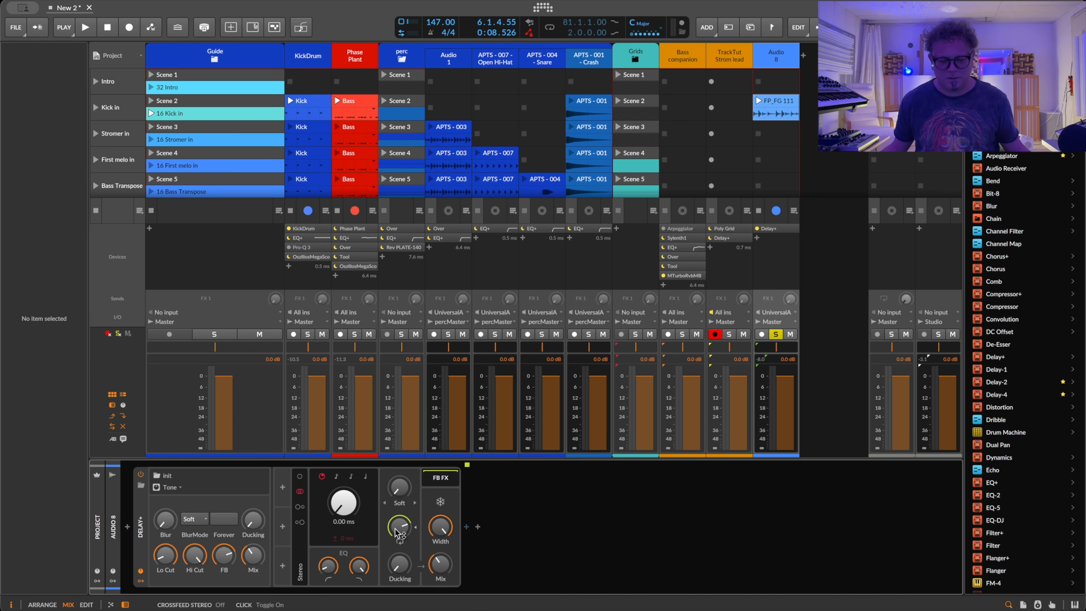
Sweep the delay time during playback, ending at about 5.44 ms, and stop the transport.
key("space")
left_click_drag(361, 516, 338, 494)
key("space")
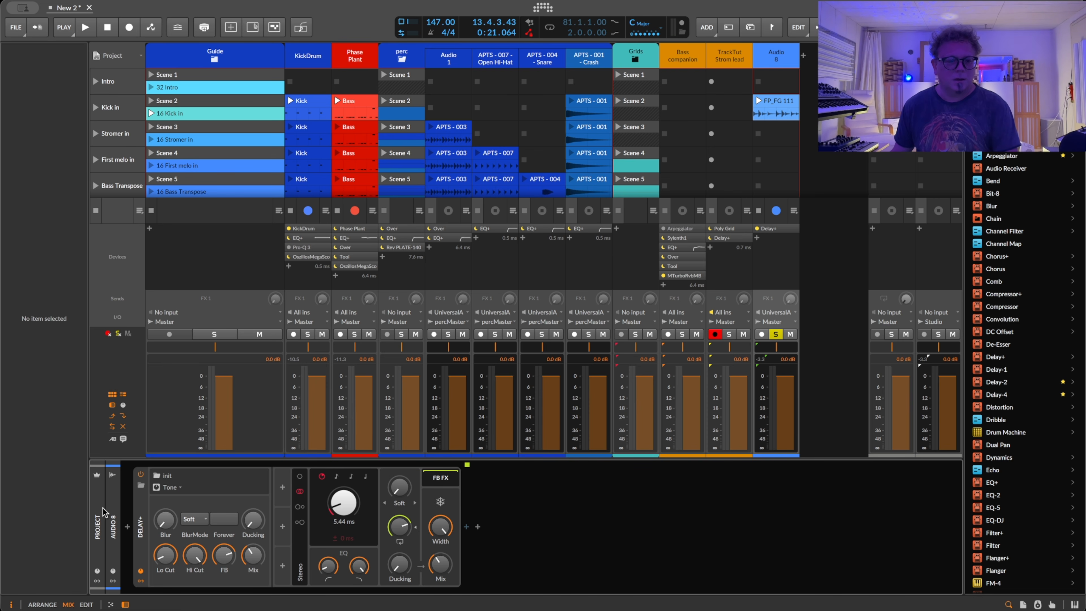
In the Delay+ device settings, keep On changes at Repitch and lower the Update Rate to about 1.23 Hz.
left_click(140, 519)
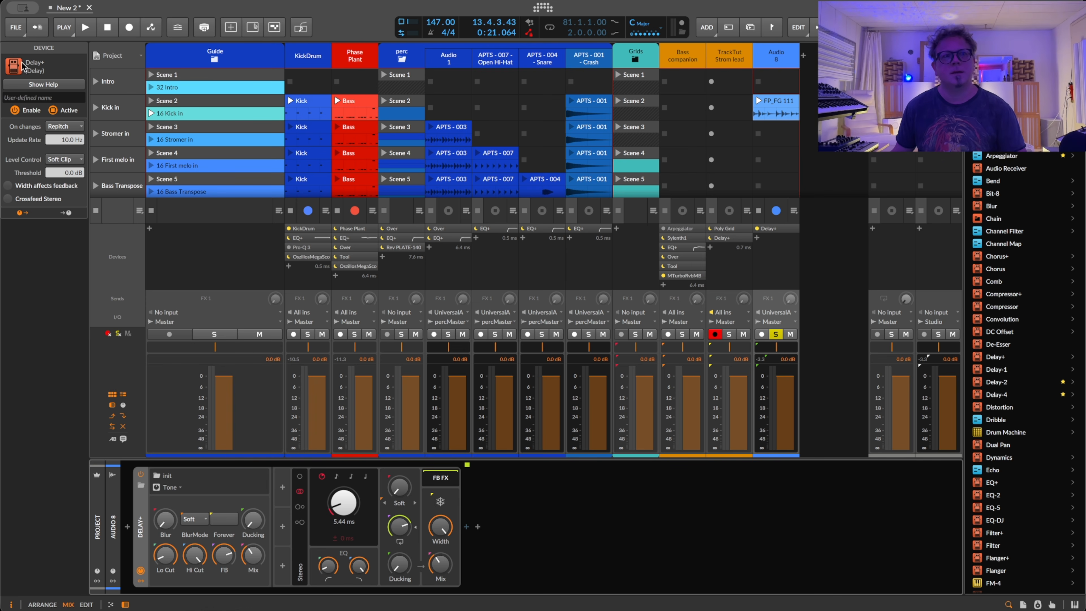
left_click(48, 126)
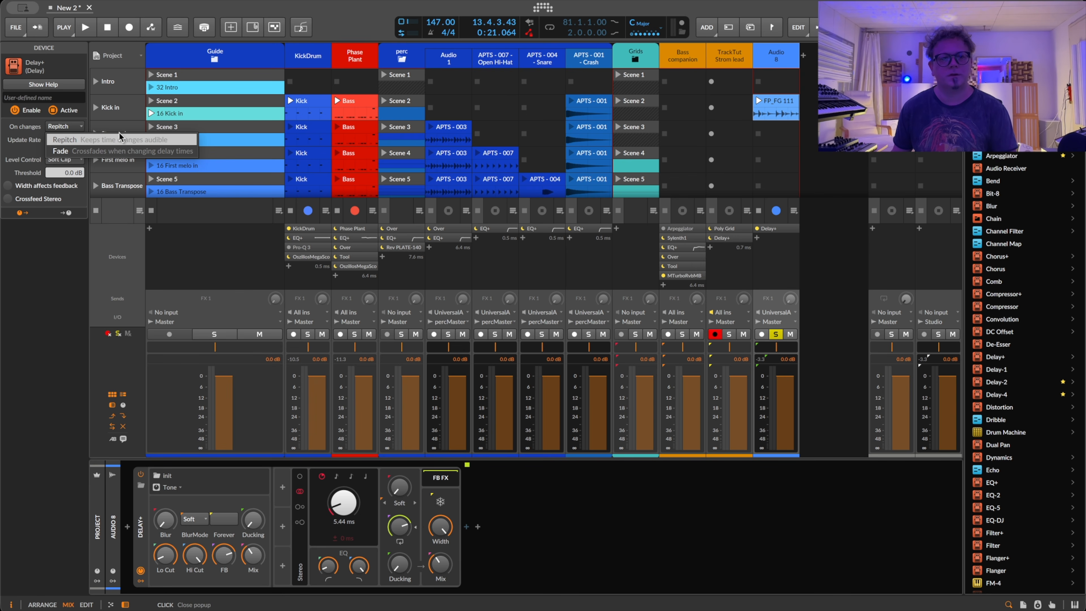
left_click(129, 142)
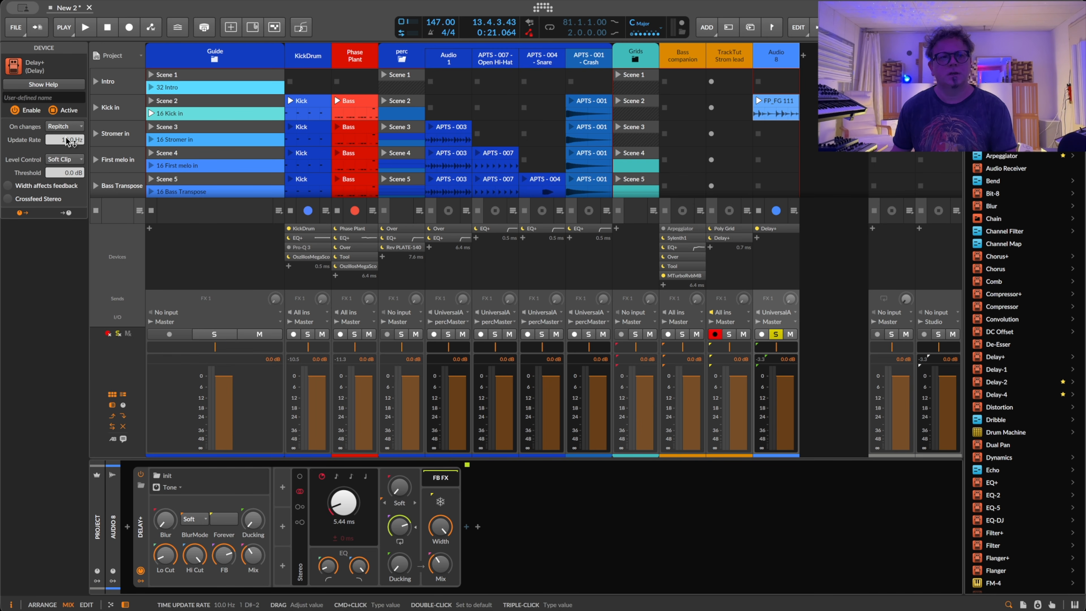
left_click_drag(71, 141, 71, 182)
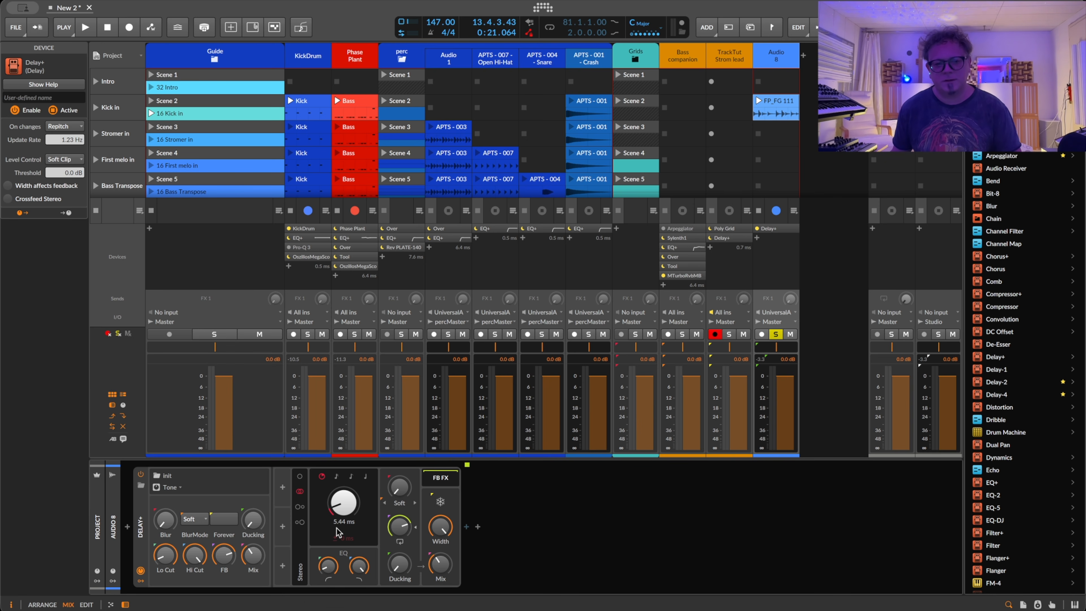
Bring the delay time down to 0.00 ms and audition the slow update rate with a short playback.
left_click_drag(344, 503, 344, 527)
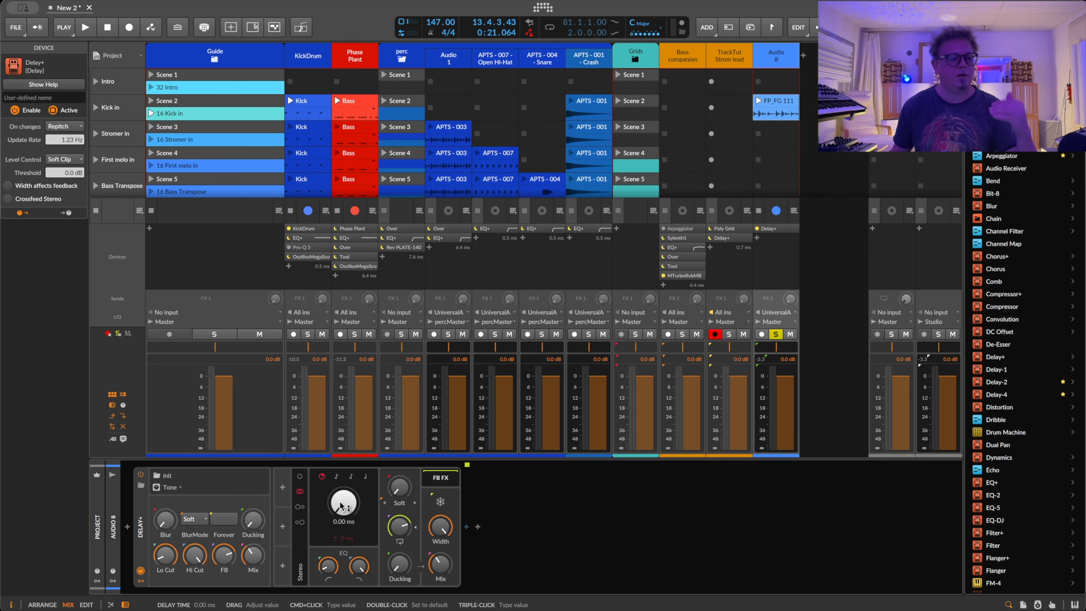
mouse_move(340, 506)
left_mouse_down()
mouse_move(342, 522)
mouse_move(341, 506)
left_mouse_up()
key("space")
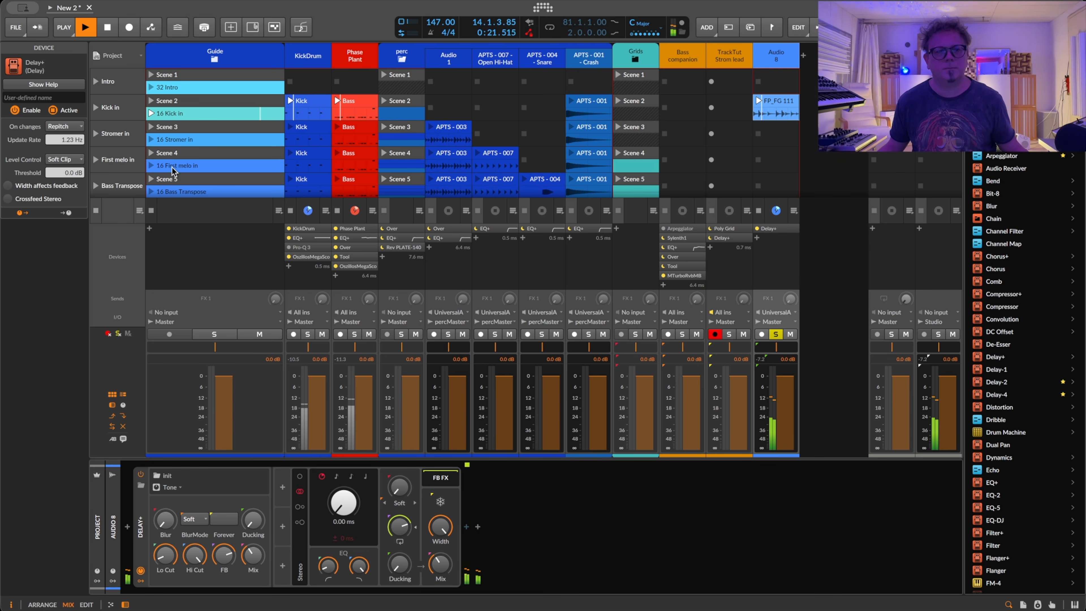
key("space")
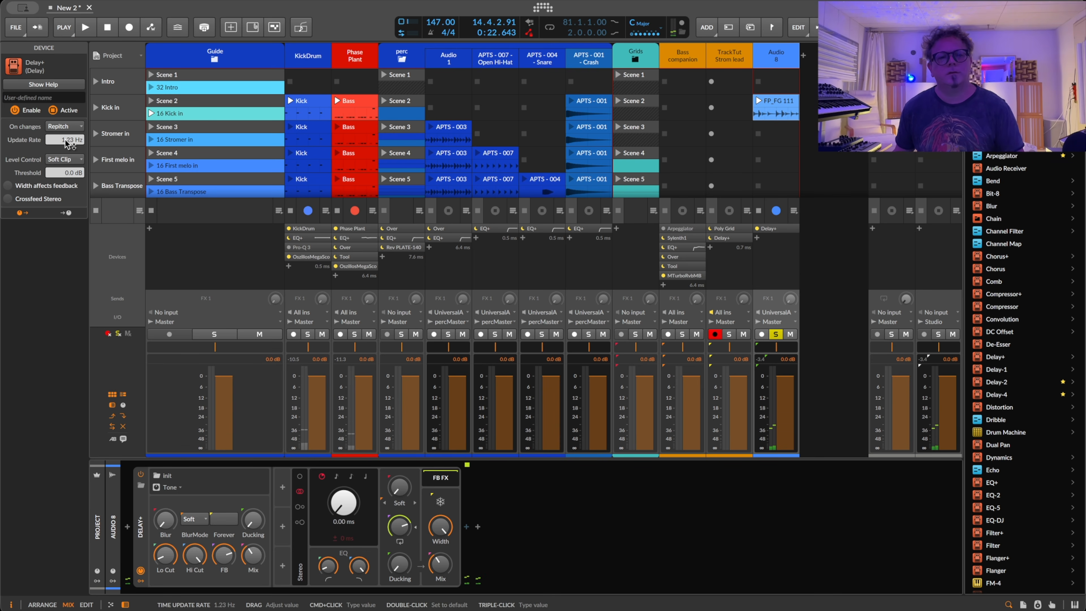
Reset the Update Rate to its default 10.0 Hz and move the delay time to 320 ms, finishing at about 51.2 ms.
double_click(67, 141)
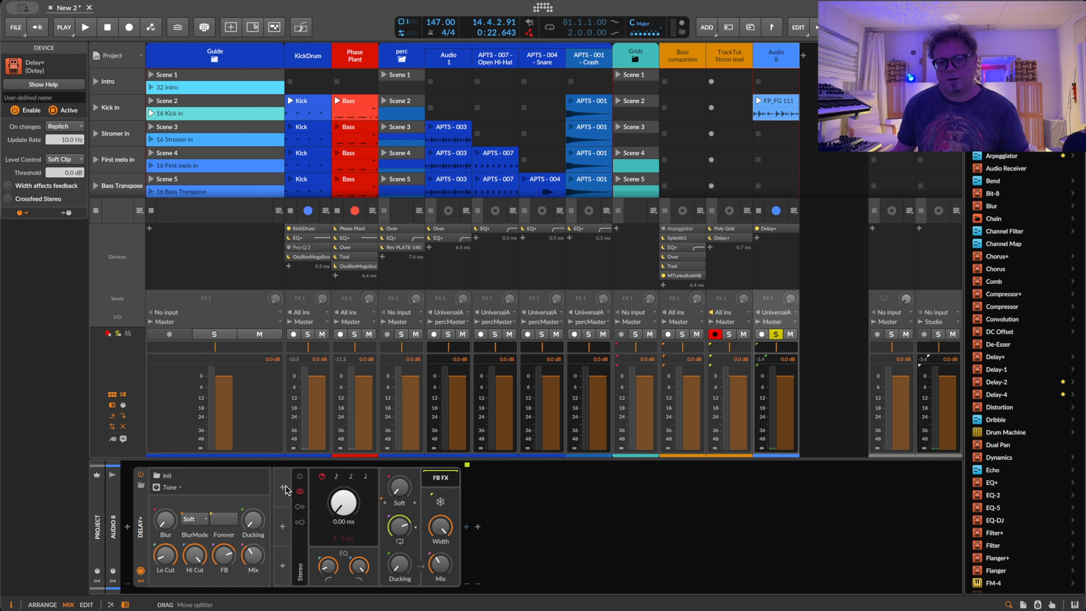
left_click_drag(343, 504, 343, 497)
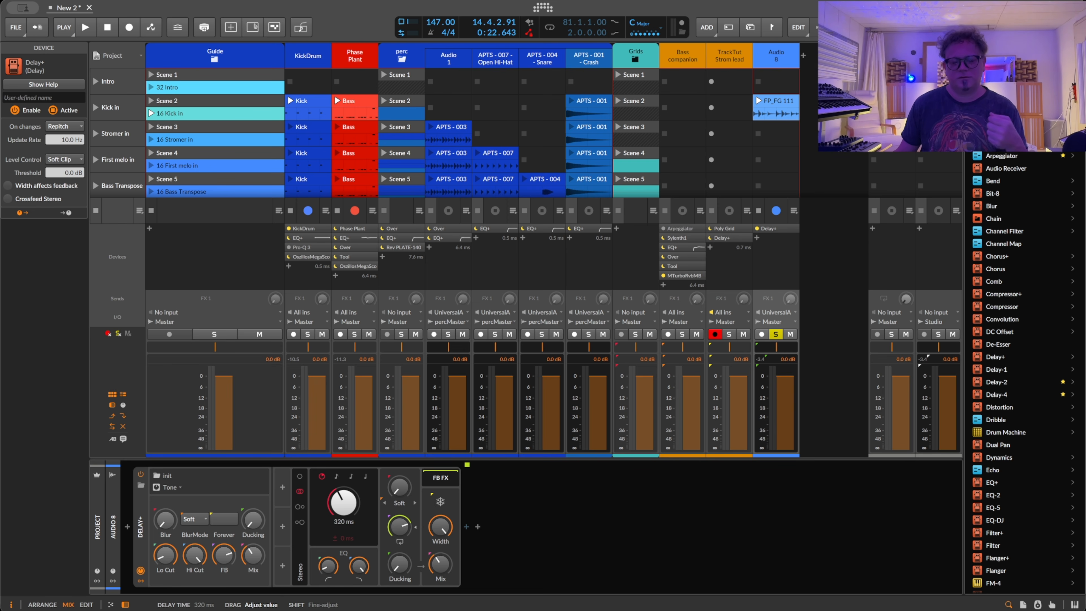
left_click_drag(344, 504, 344, 507)
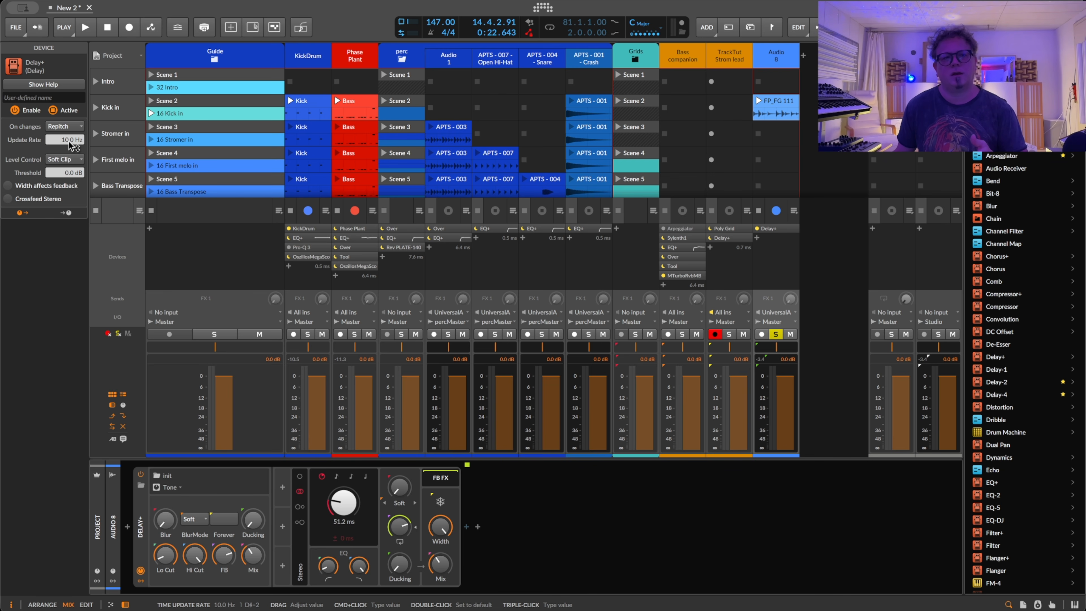
Raise the Update Rate to 1.00 kHz and set the delay time to about 573 ms.
left_click_drag(71, 146, 71, 146)
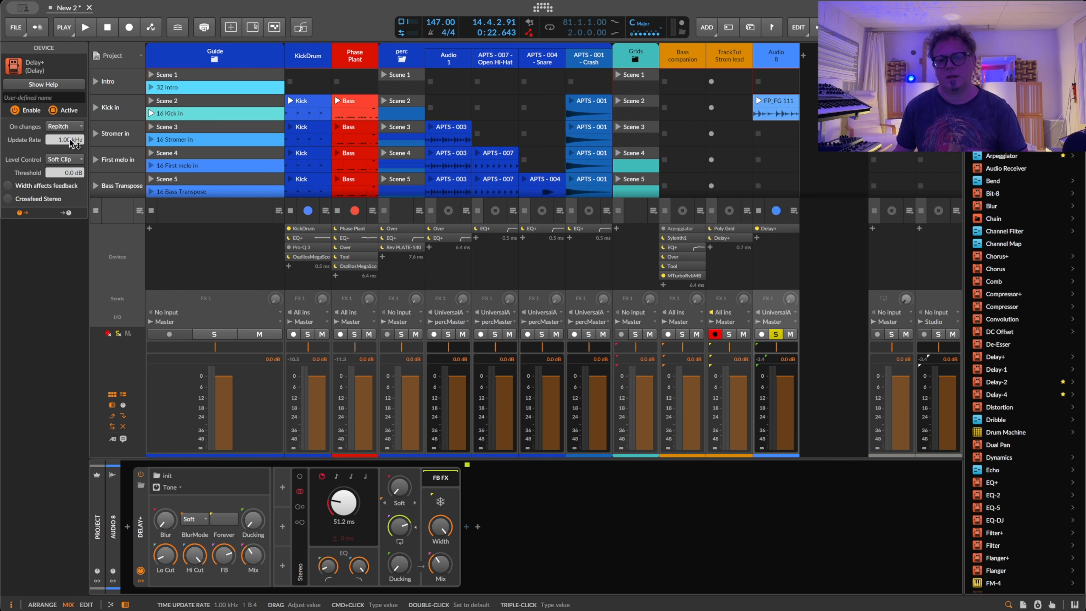
left_click_drag(343, 503, 344, 481)
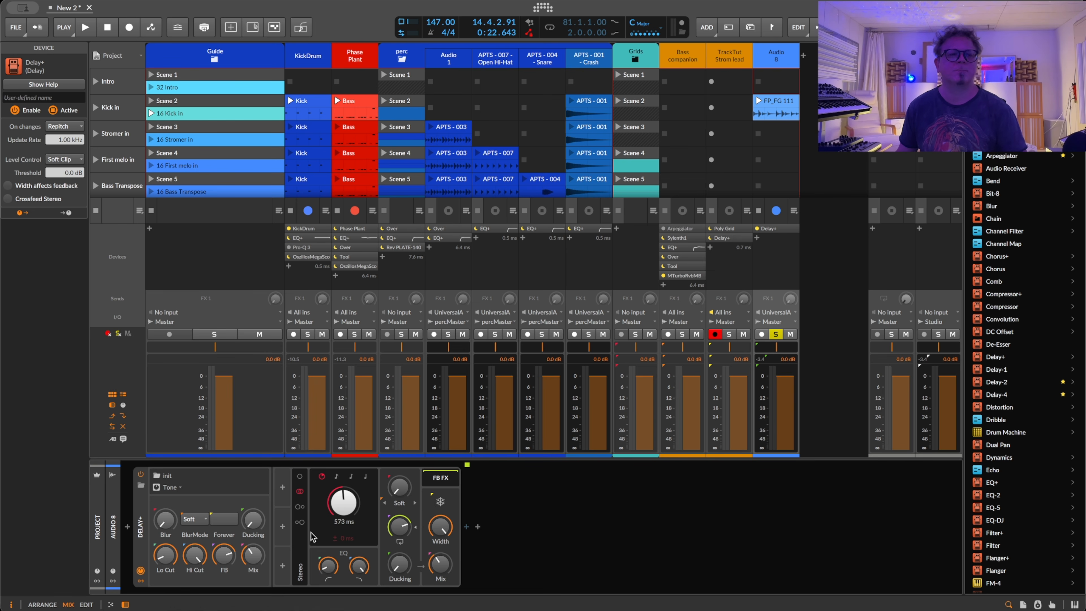
Set the Update Rate to about 29.0 Hz and sweep the delay time during playback, ending at about 1.61 ms.
left_click_drag(72, 140, 74, 142)
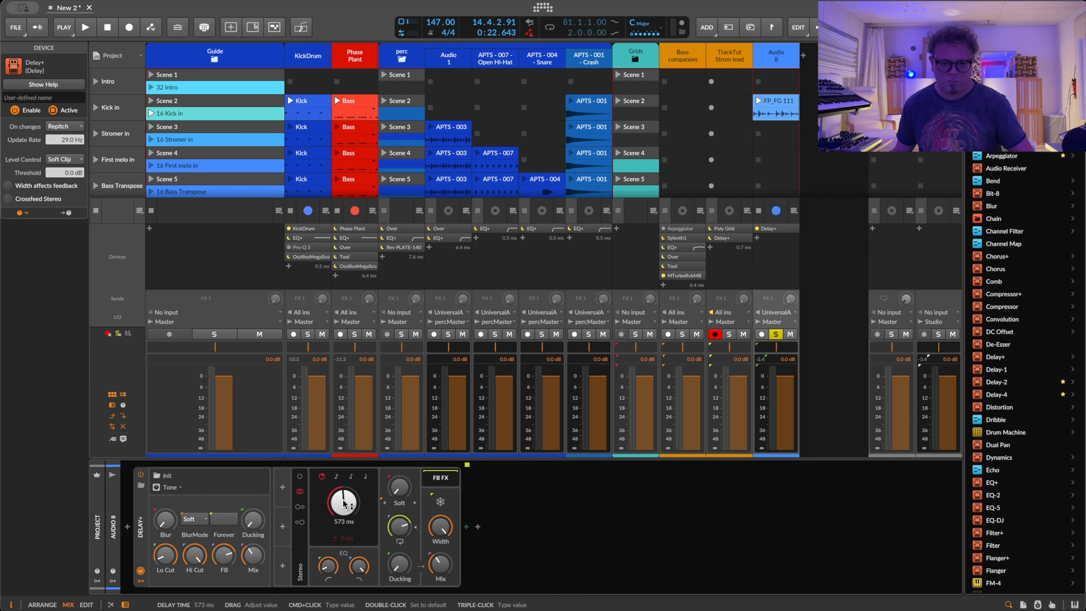
mouse_move(344, 503)
left_mouse_down()
mouse_move(343, 539)
mouse_move(342, 491)
mouse_move(345, 521)
mouse_move(344, 511)
left_mouse_up()
key("space")
key("space")
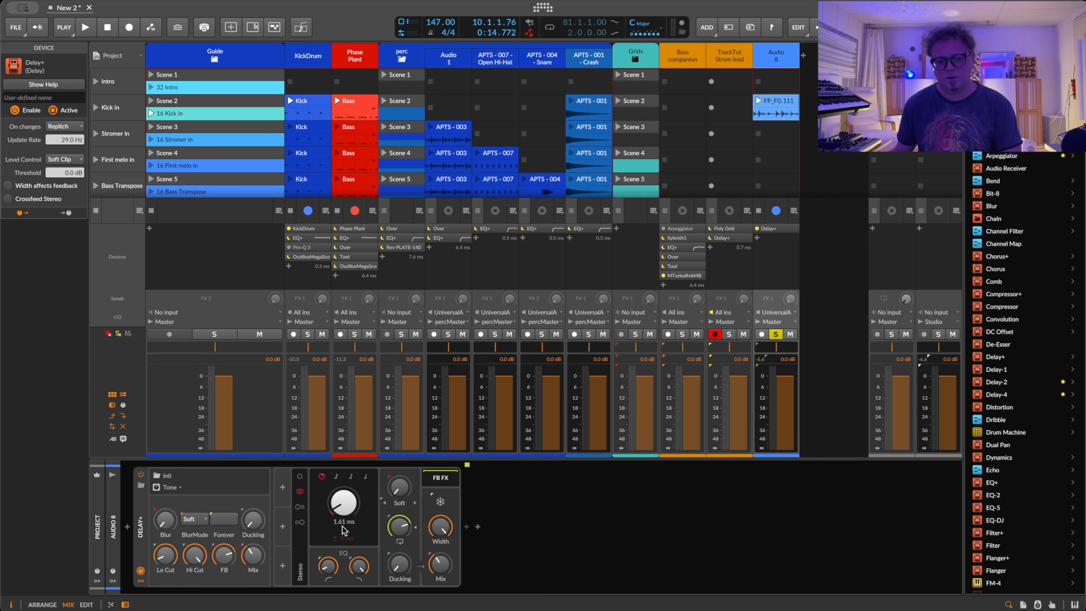
Search the modulators for "mac" and add a Macro-4 modulator to Delay+.
left_click(281, 487)
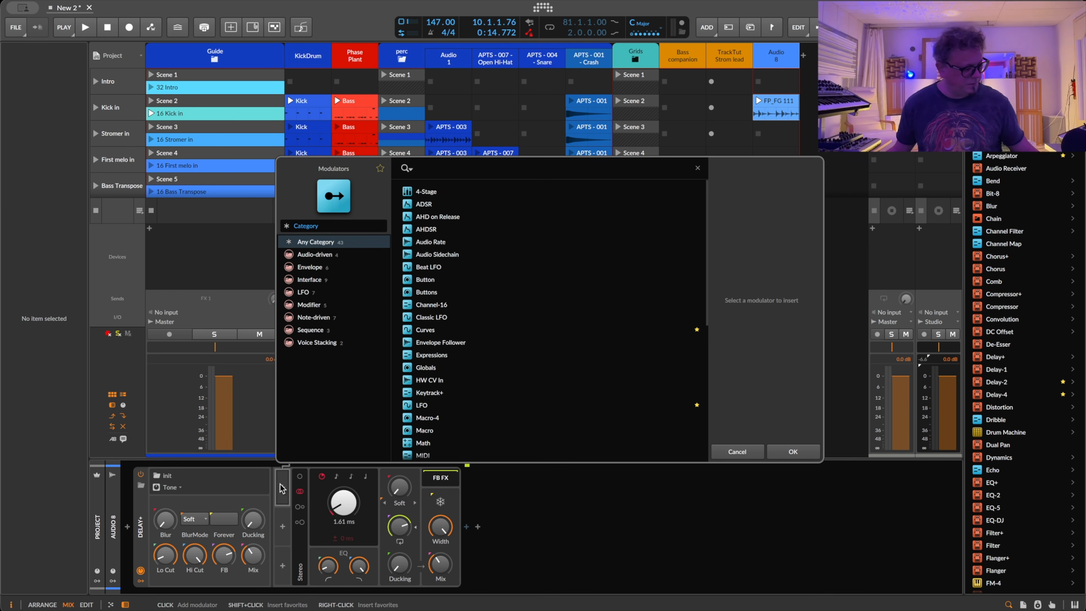
type("mad")
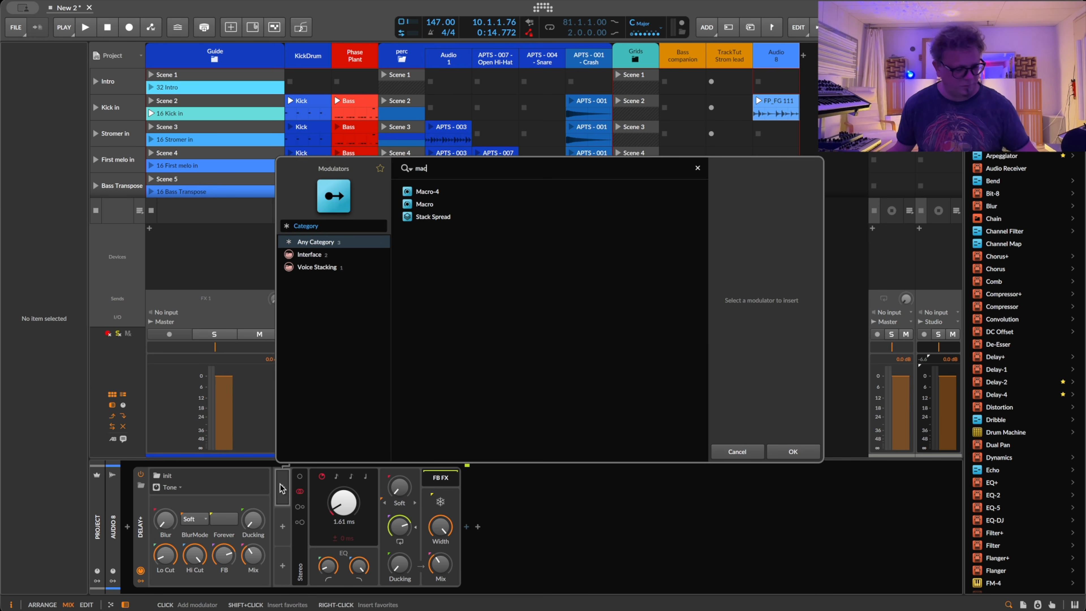
key("Down")
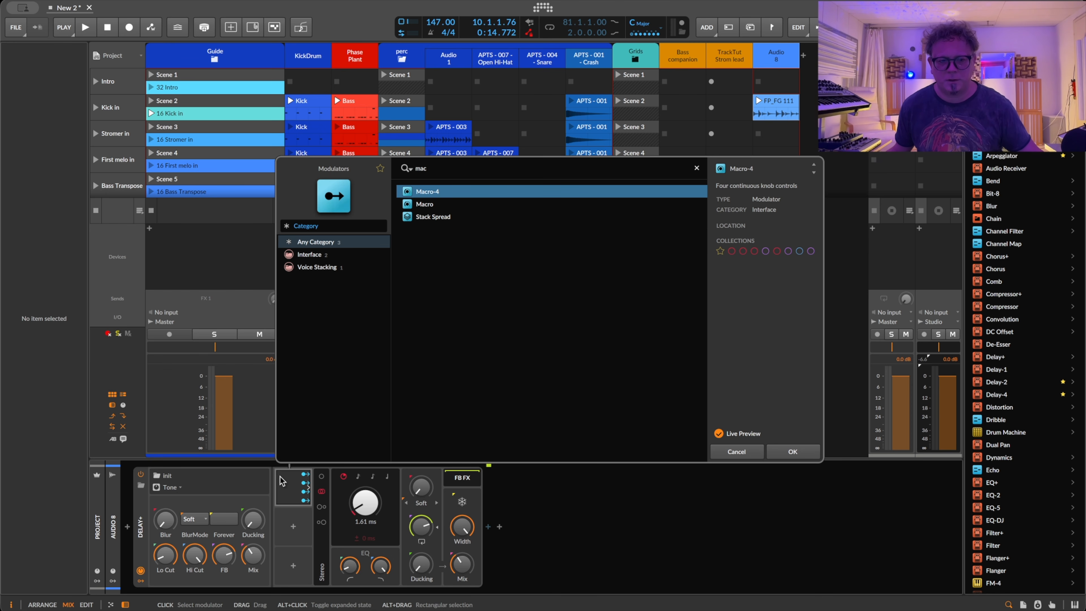
key("Return")
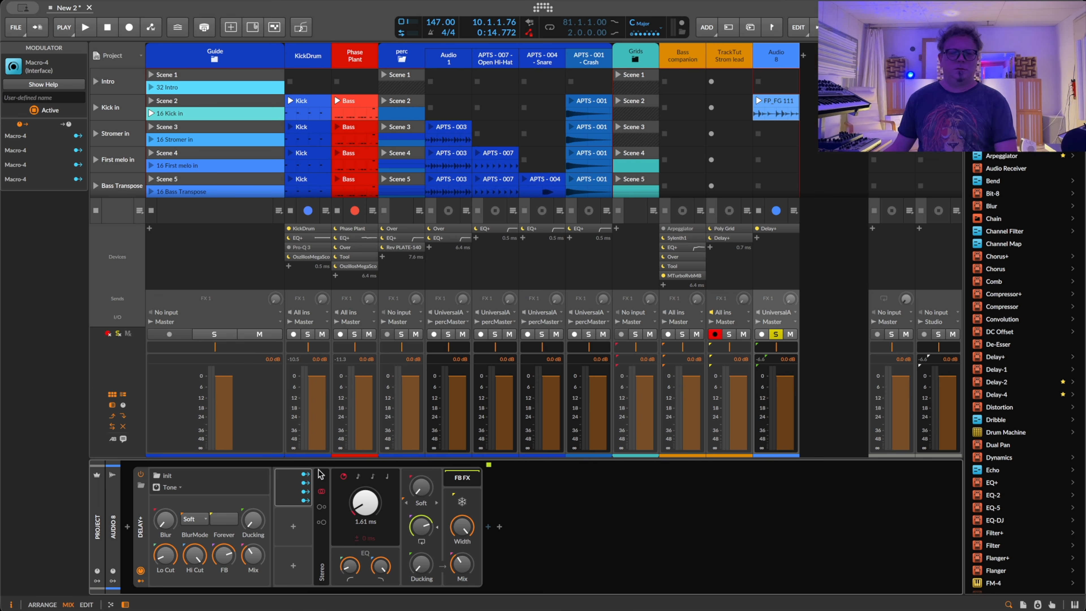
Remove the Macro-4 modulator from Delay+ and add a single Macro modulator in its place, searching for "mac".
left_click(288, 491)
key("Delete")
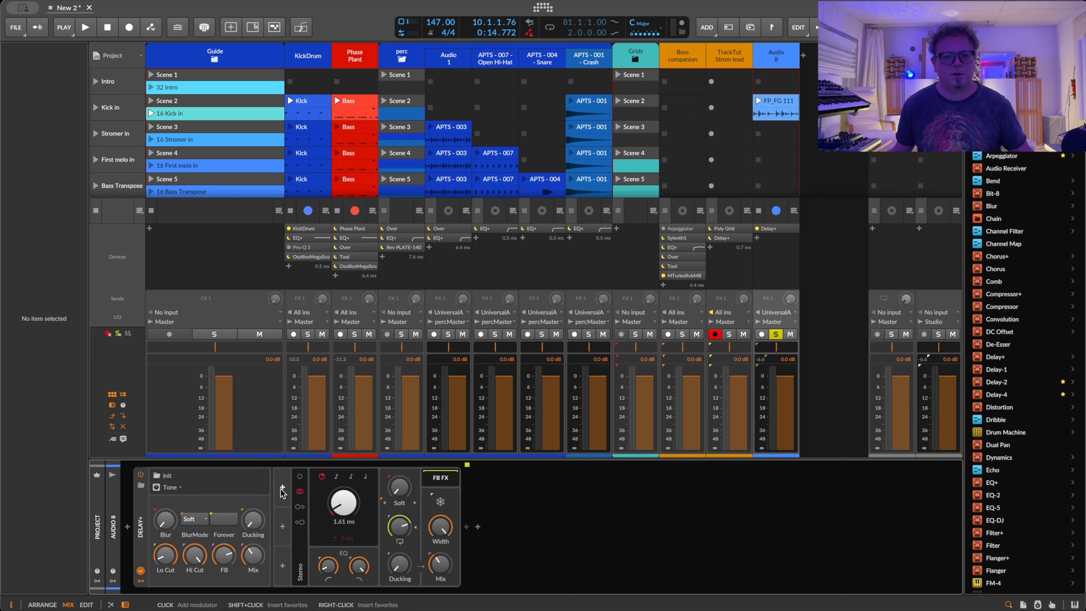
left_click(282, 491)
type("ma")
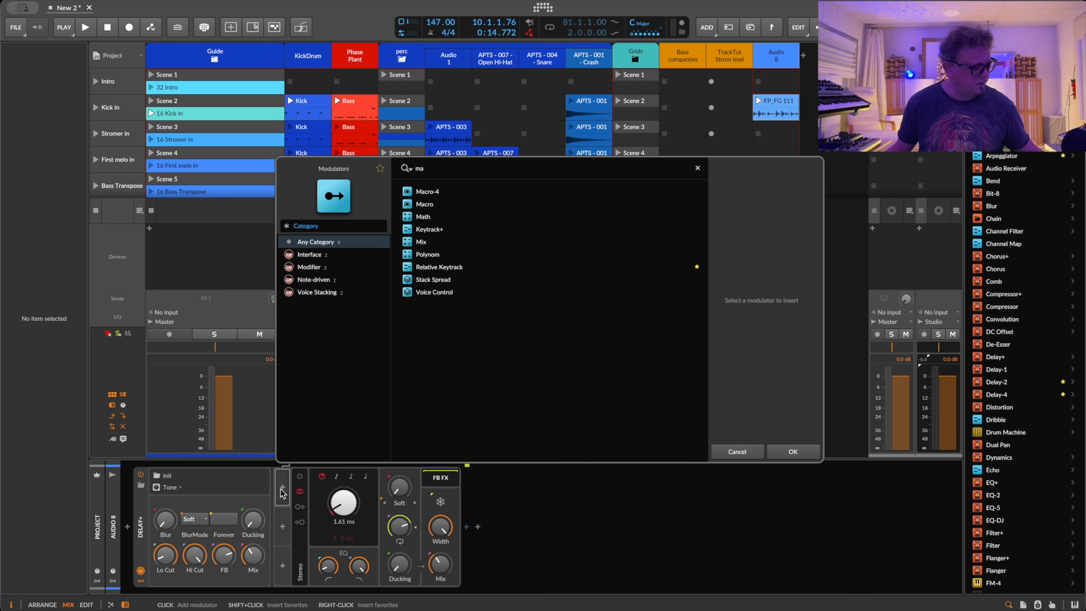
type("c")
key("Down")
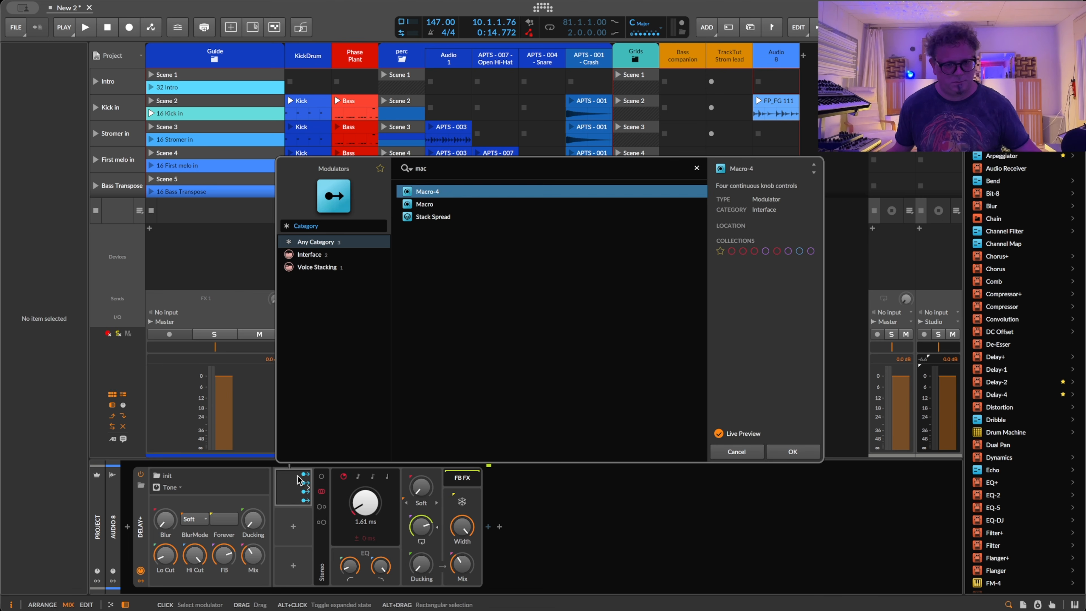
key("Down")
key("Return")
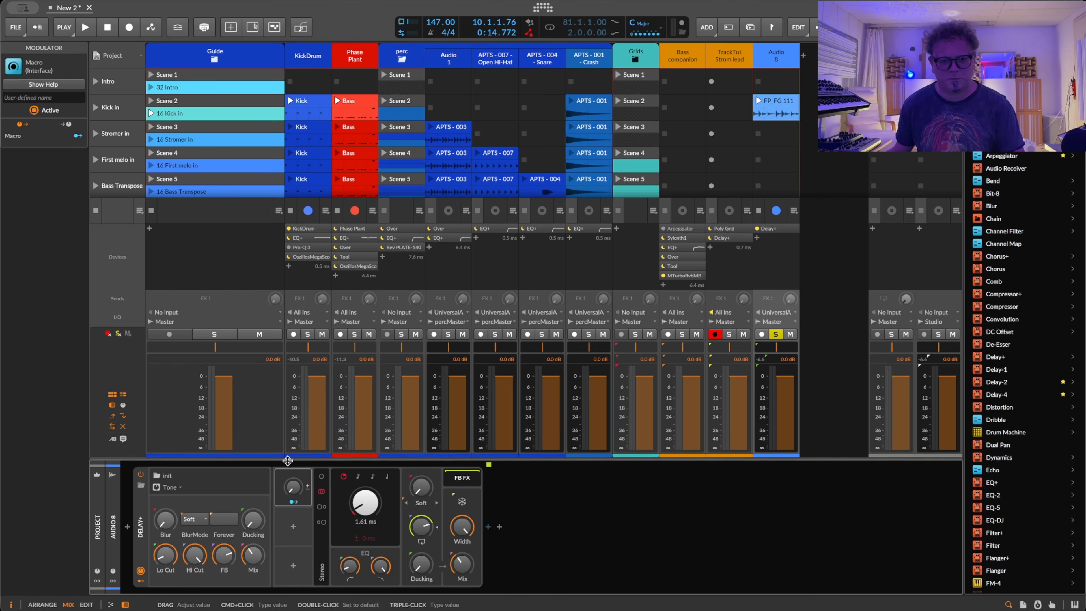
Map the Macro modulator to the Delay+ delay time with a modulation amount of about 0.391.
left_click_drag(292, 502, 370, 475)
left_click(293, 502)
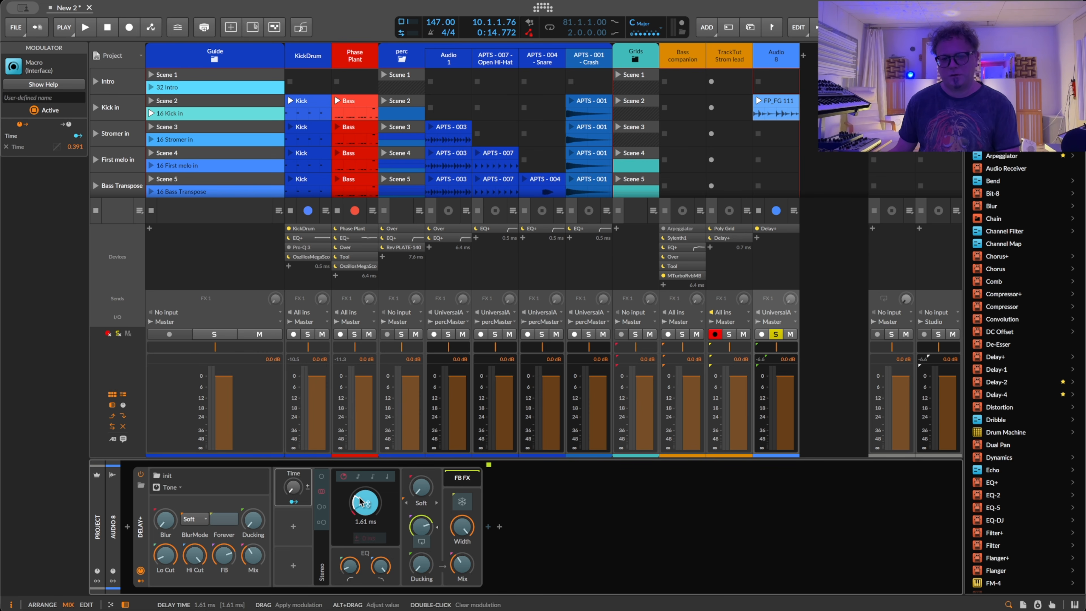
left_click(293, 501)
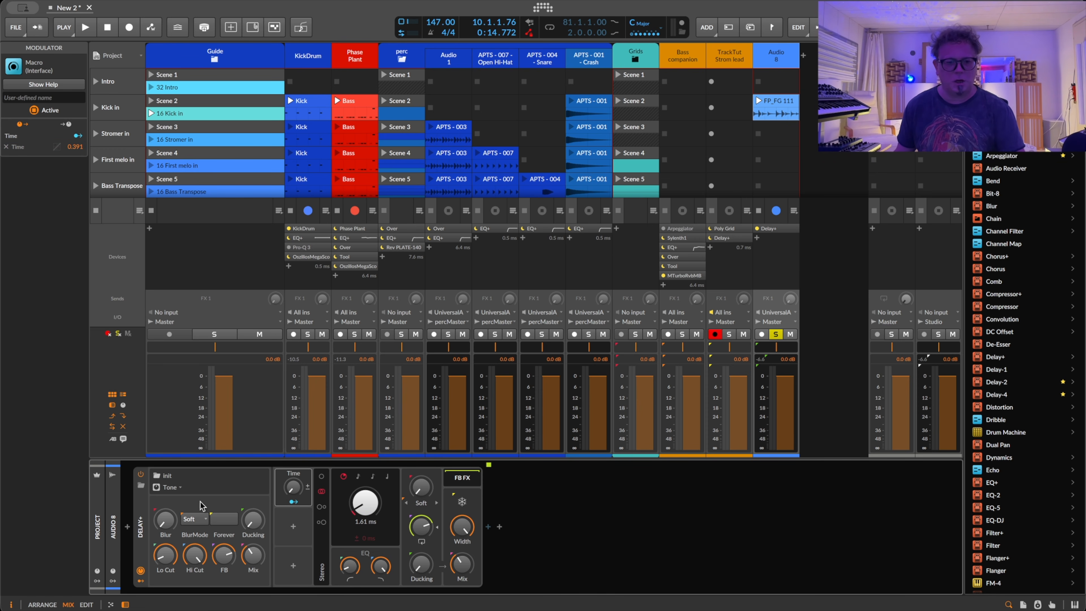
Switch the Delay+ remote controls to the Perform page and assign the Time macro, feedback and mix to its first three slots.
left_click(183, 488)
left_click(179, 507)
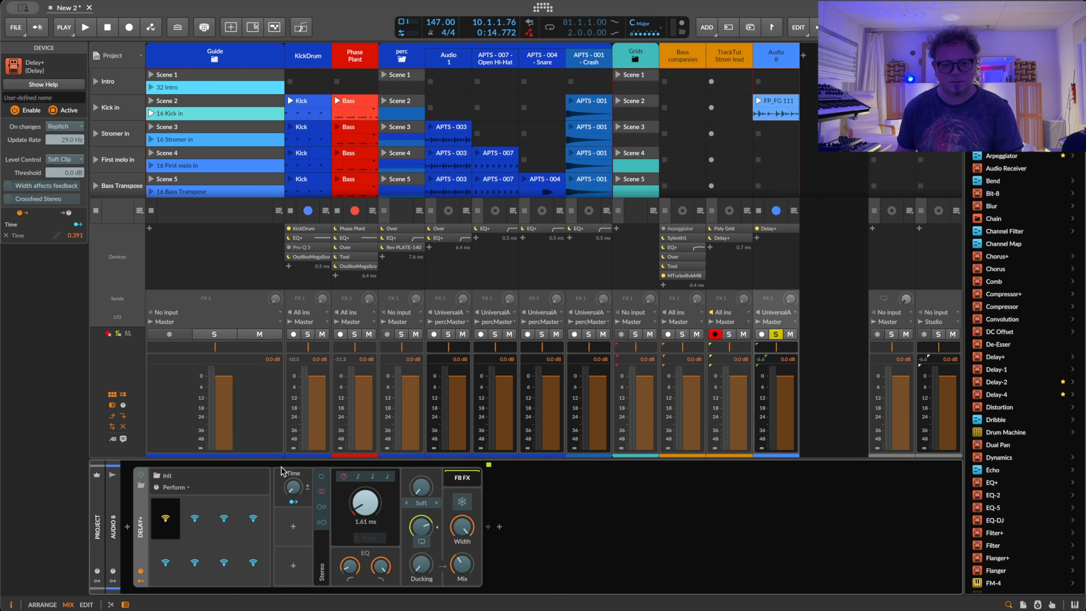
left_click(295, 488)
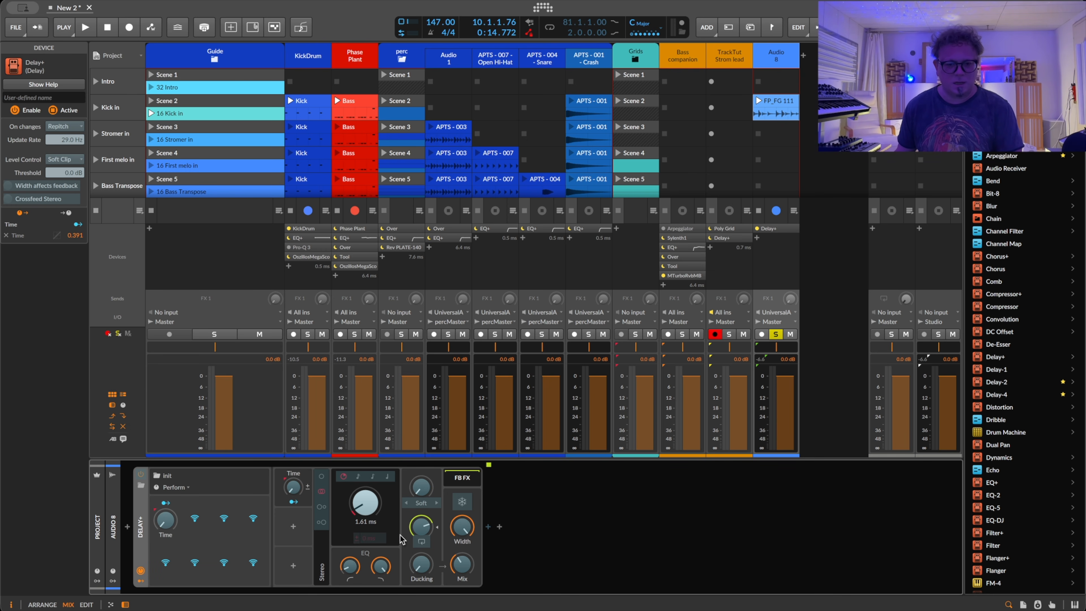
left_click(422, 530)
left_click(451, 572)
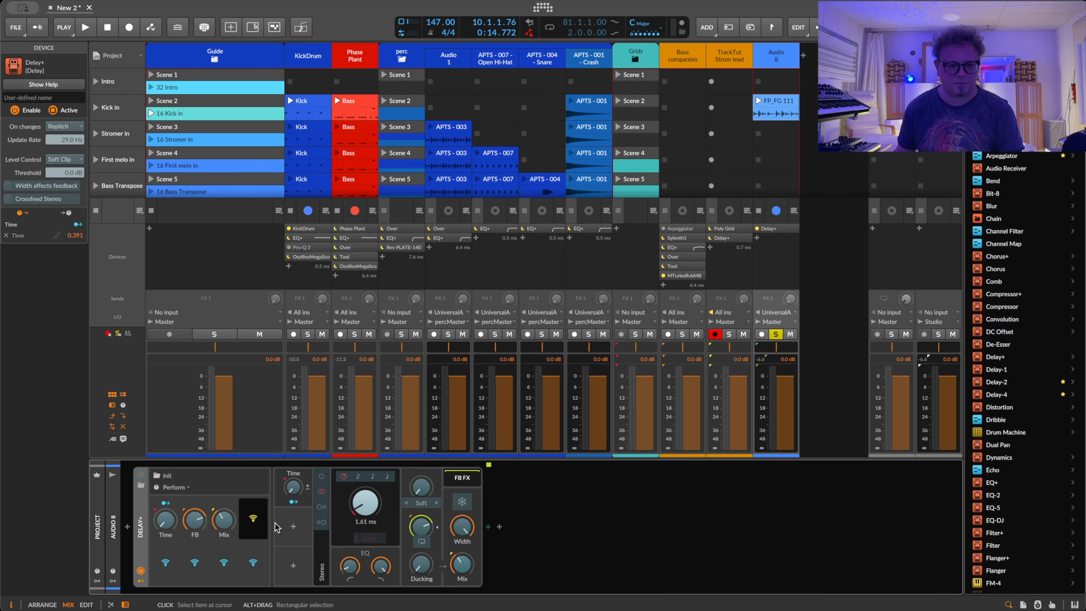
left_click(249, 516)
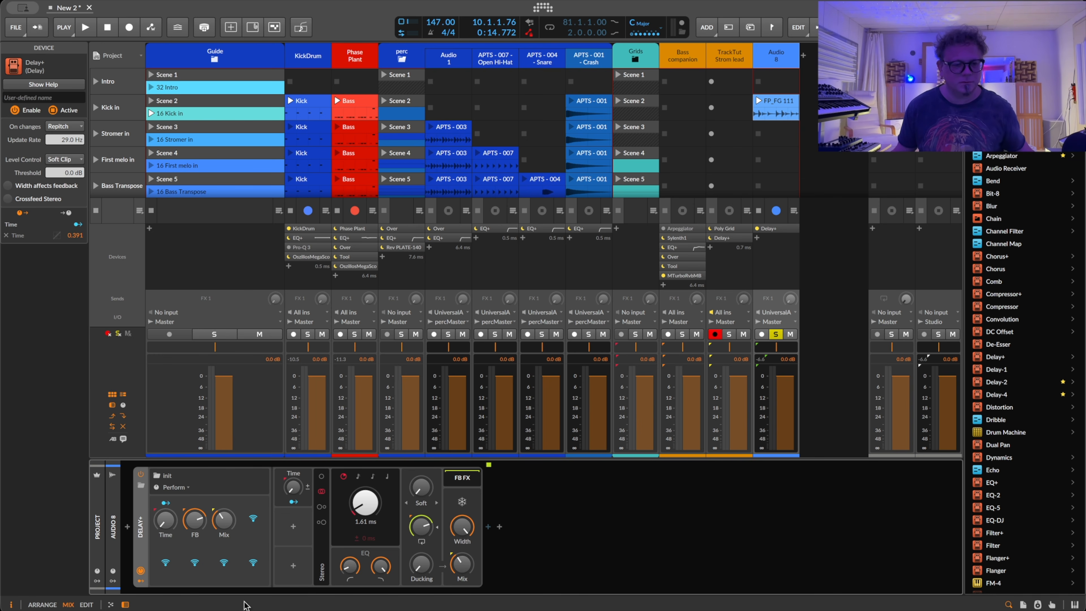
Audition the performance controls during playback and set the Delay+ feedback to about 87.7 %.
key("space")
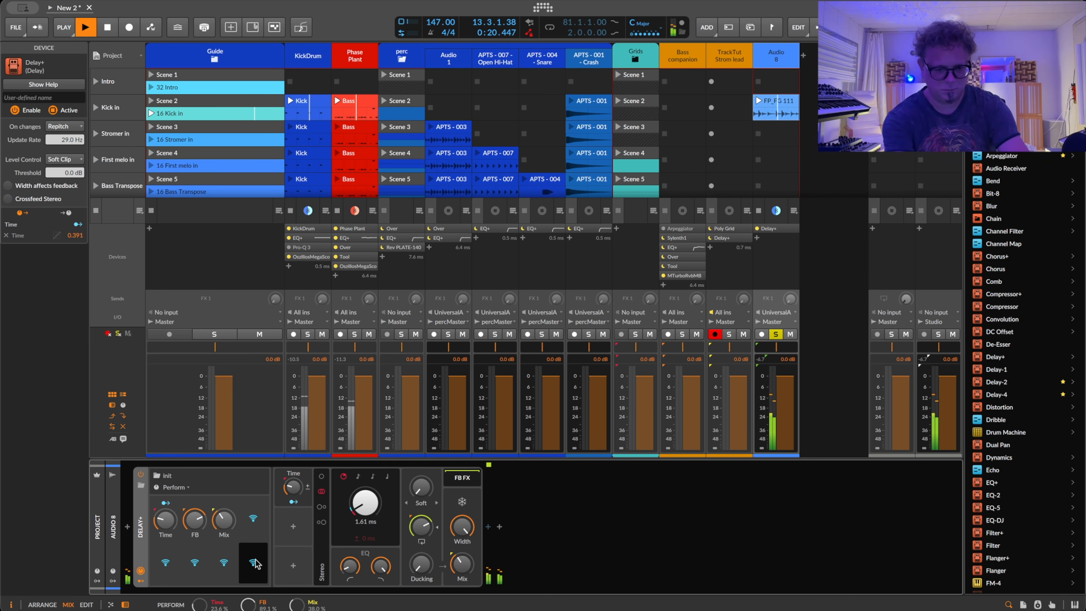
key("space")
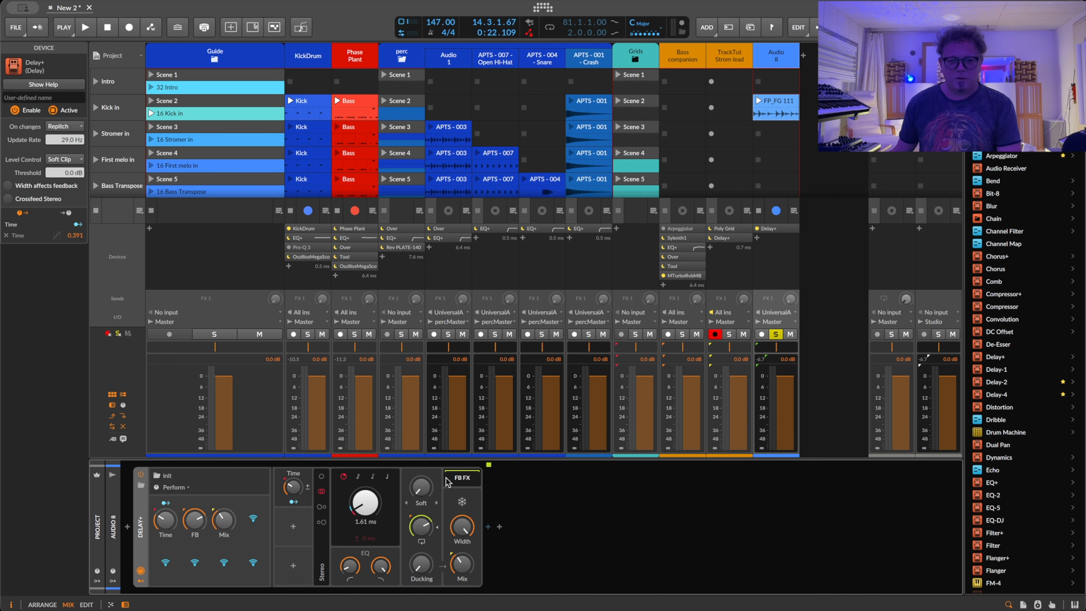
left_click_drag(433, 537, 432, 536)
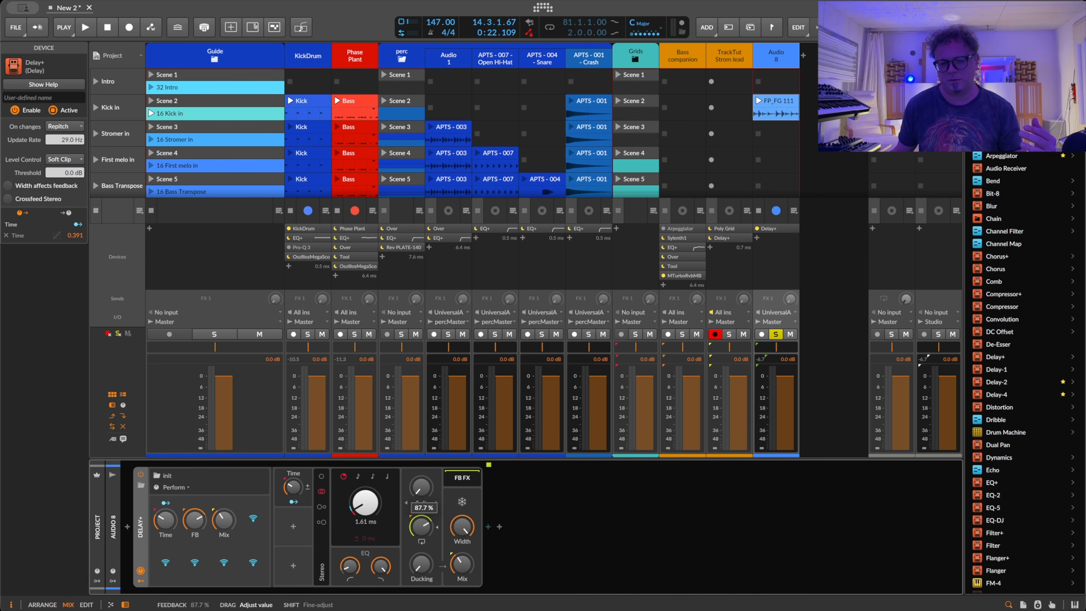
Insert an Over distortion after Delay+, searching for "over", and readjust the delay's feedback.
double_click(535, 520)
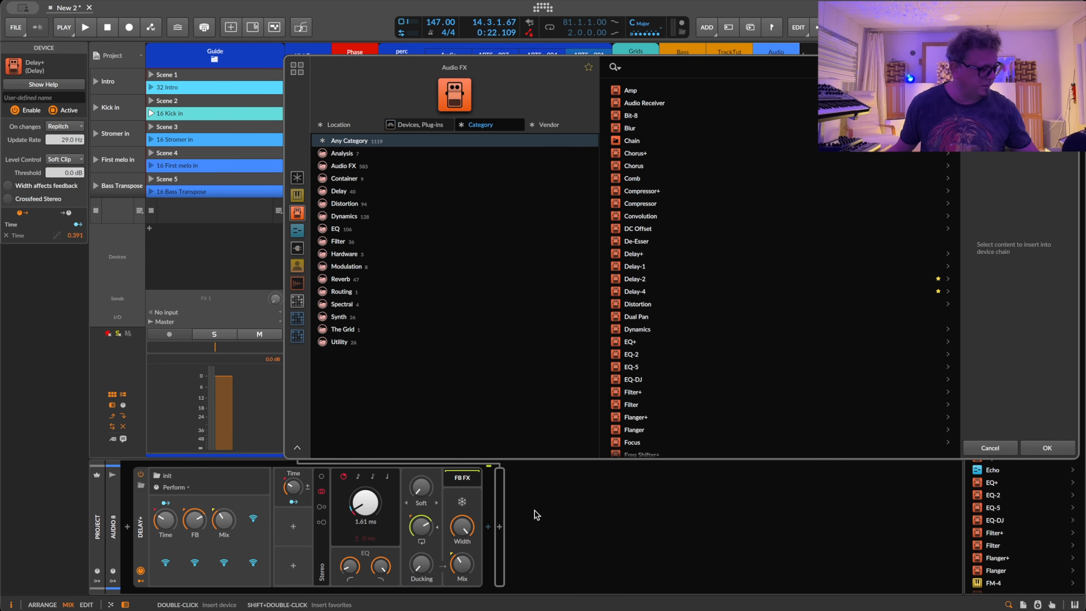
type("over")
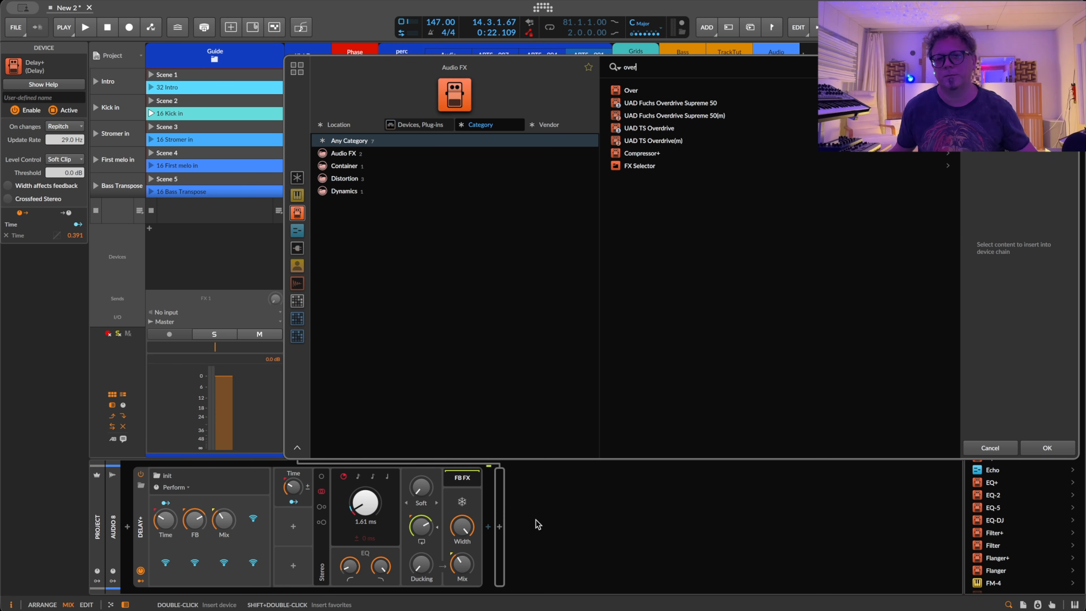
key("Return")
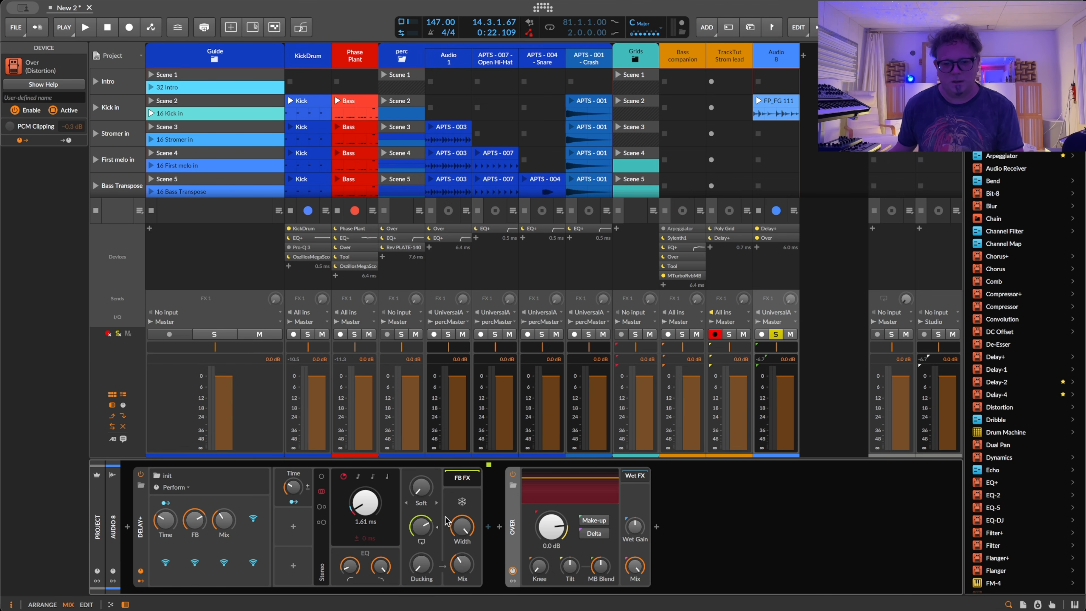
mouse_move(421, 527)
left_mouse_down()
mouse_move(421, 513)
mouse_move(423, 537)
left_mouse_up()
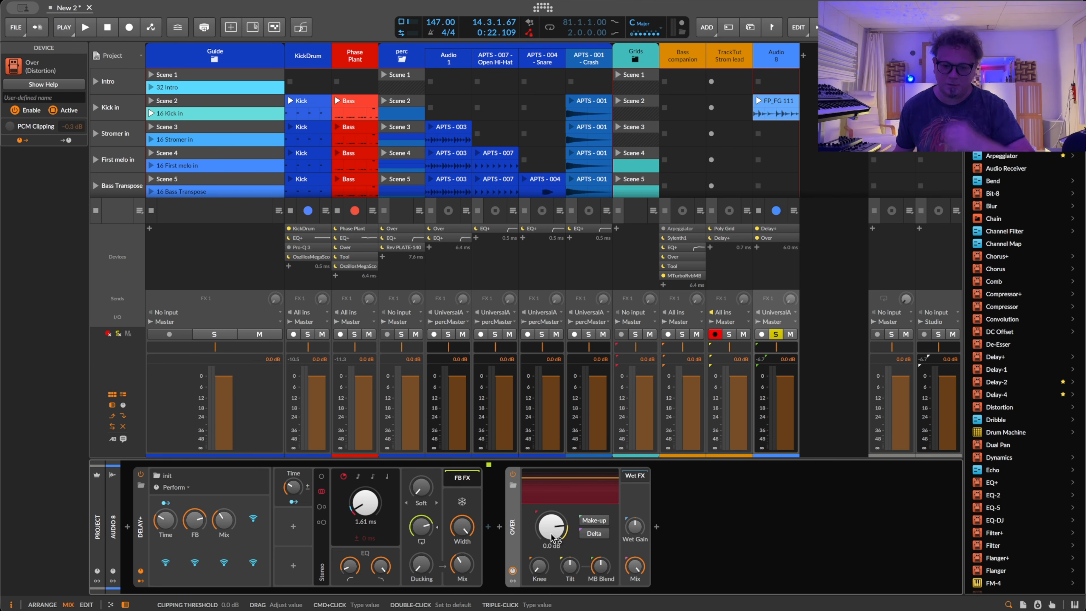
Lower the clipping threshold of Over to about -14.6 dB during playback and set its knee to about 25.7 %.
key("space")
left_click_drag(556, 526, 540, 567)
key("space")
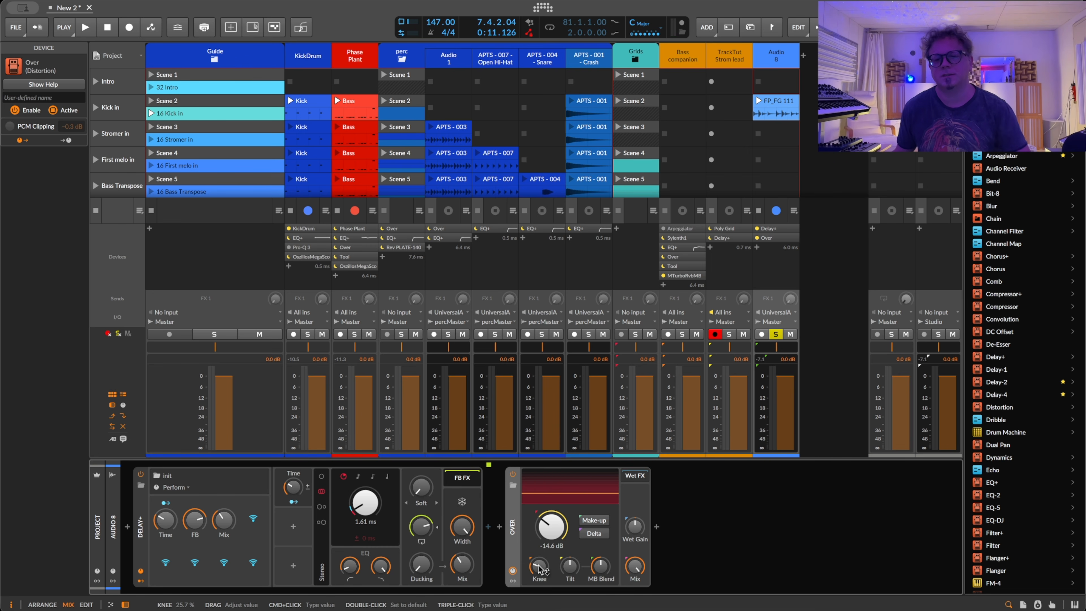
left_click_drag(540, 564, 541, 562)
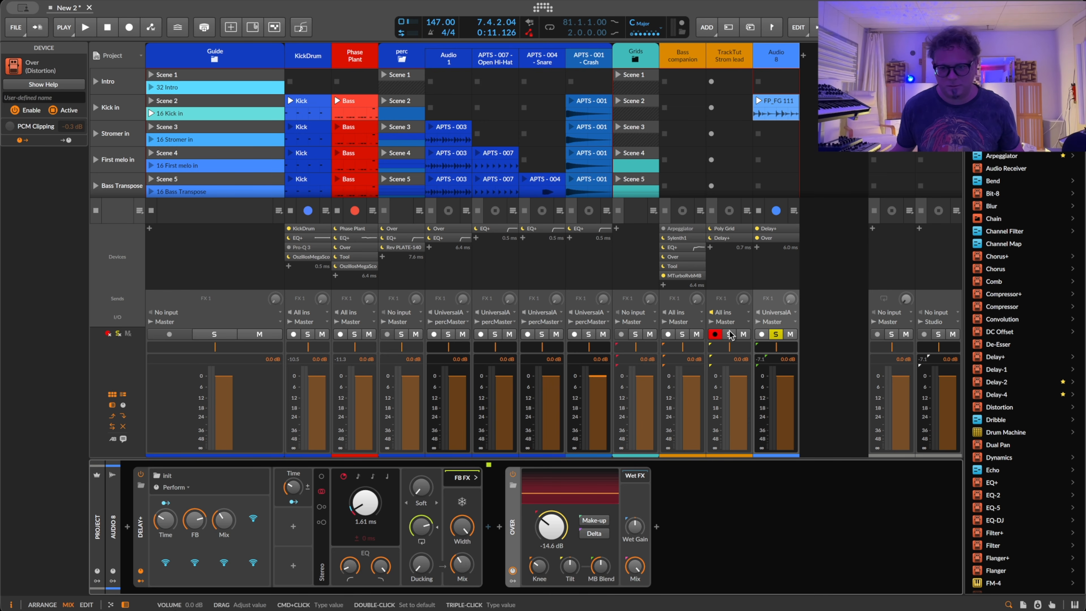
Sweep the Time control during playback, ending at about 15.7 %, and unsolo the Audio 8 track to hear it with kick and bass.
key("space")
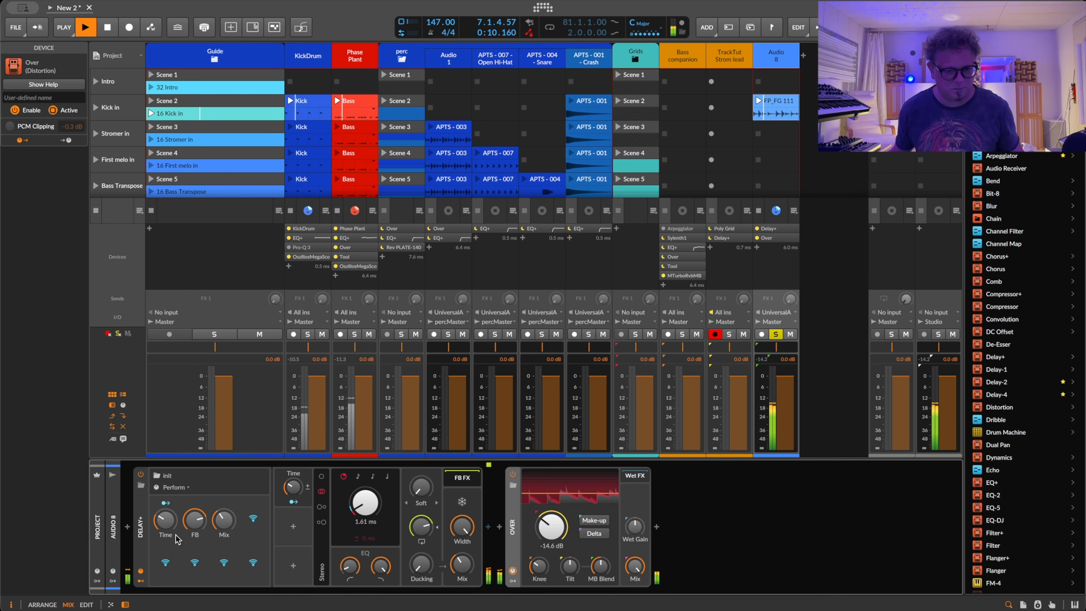
left_click(154, 530)
mouse_move(154, 527)
left_mouse_down()
mouse_move(153, 541)
mouse_move(159, 513)
left_mouse_up()
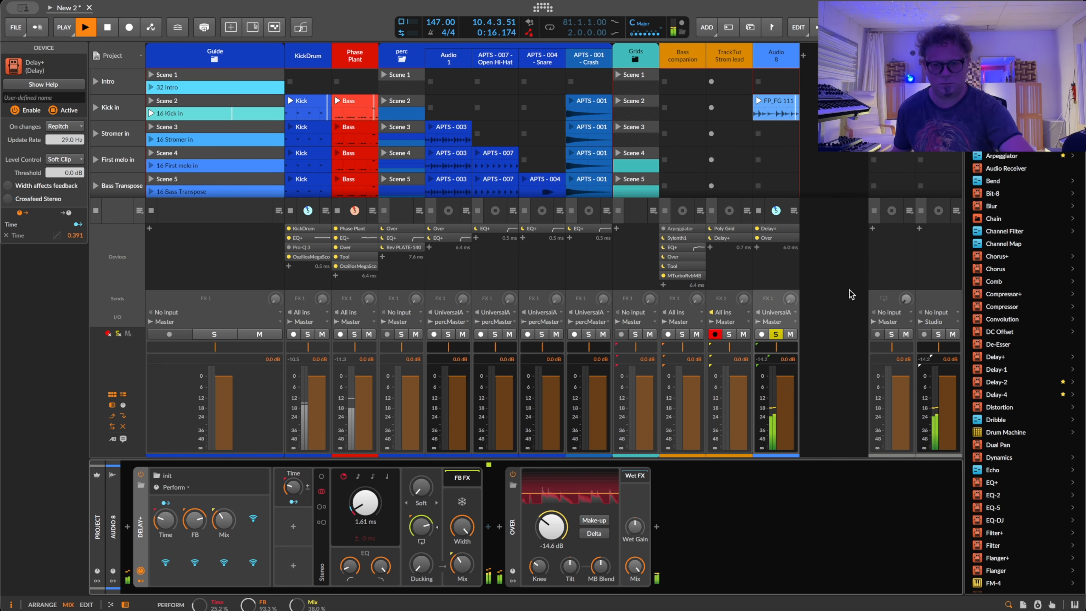
left_click(776, 334)
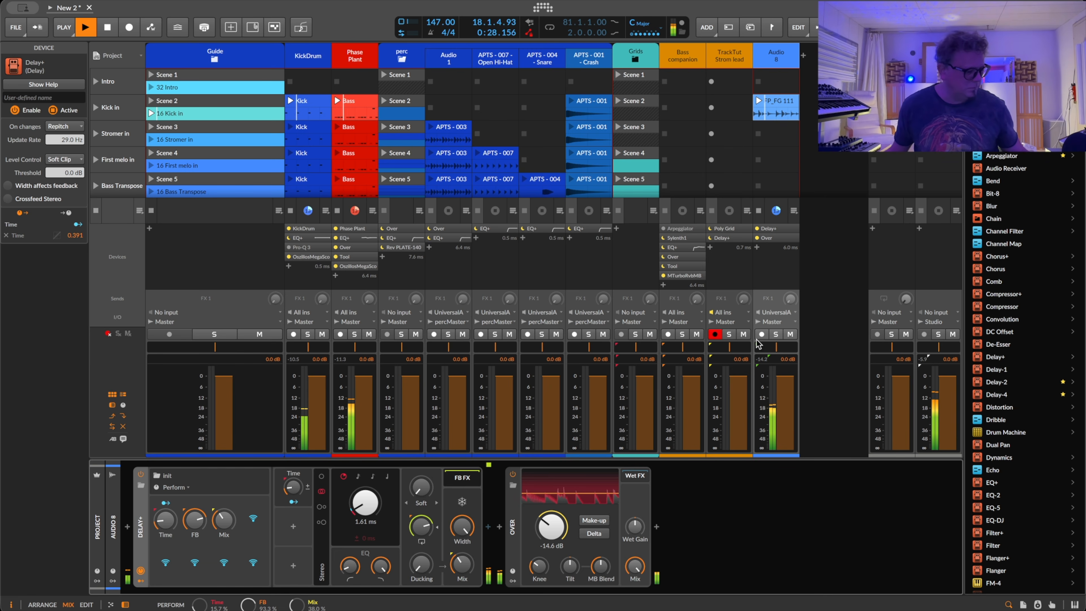
key("space")
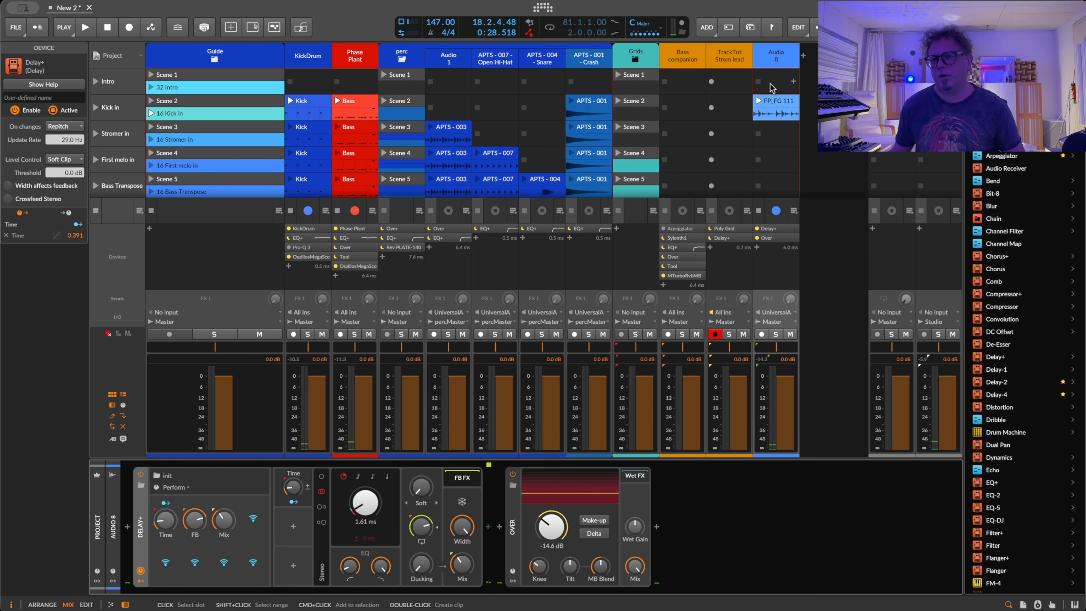
Insert a Stereo Split container before Delay+, searching for "spli", and move Delay+ into its Left channel.
left_click(770, 107)
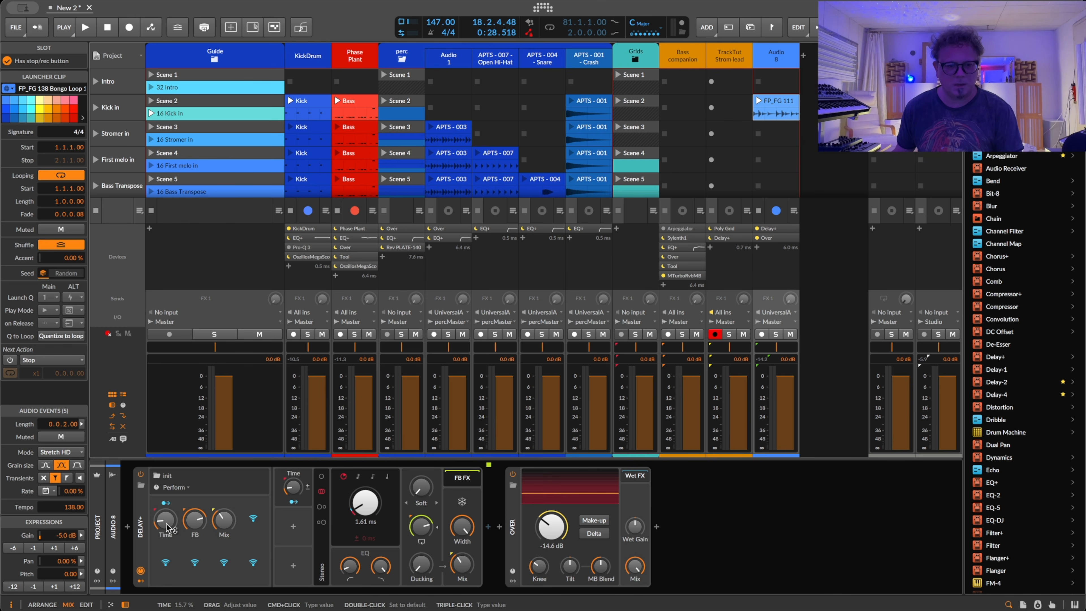
left_click(145, 529)
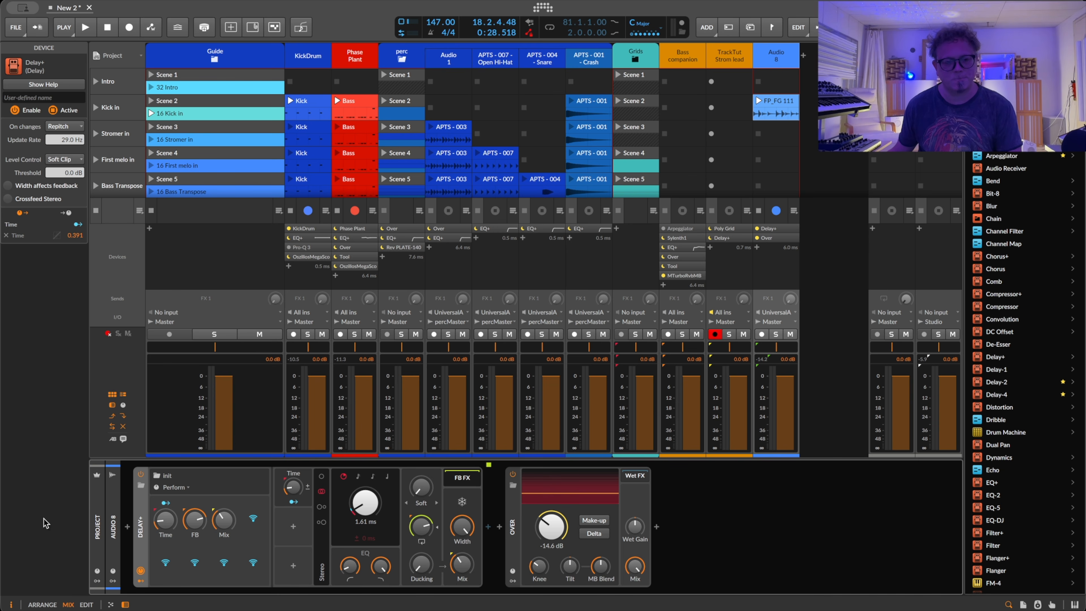
left_click(127, 529)
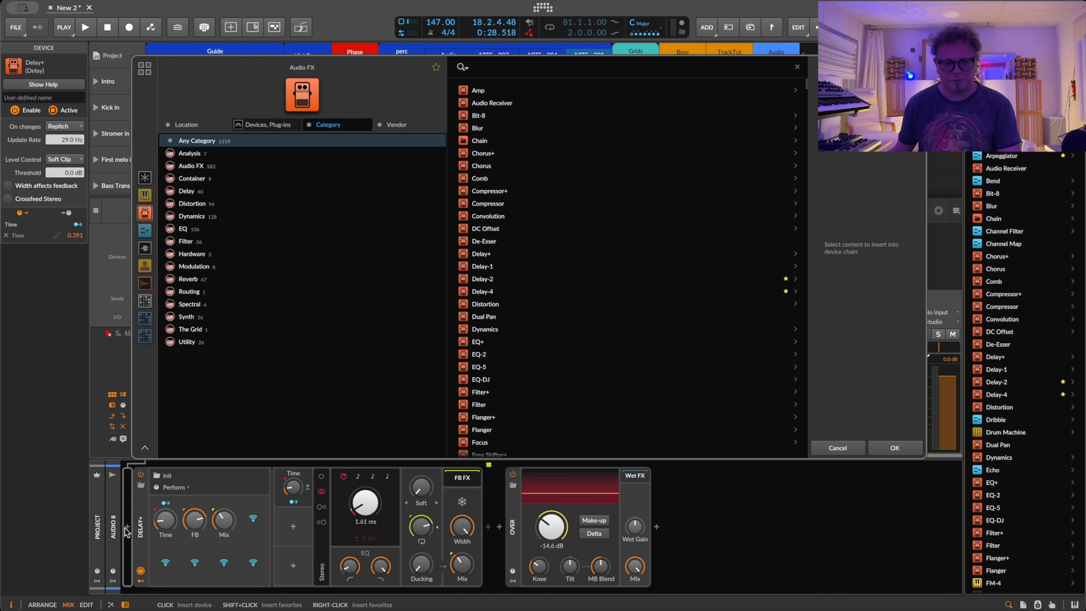
type("sp")
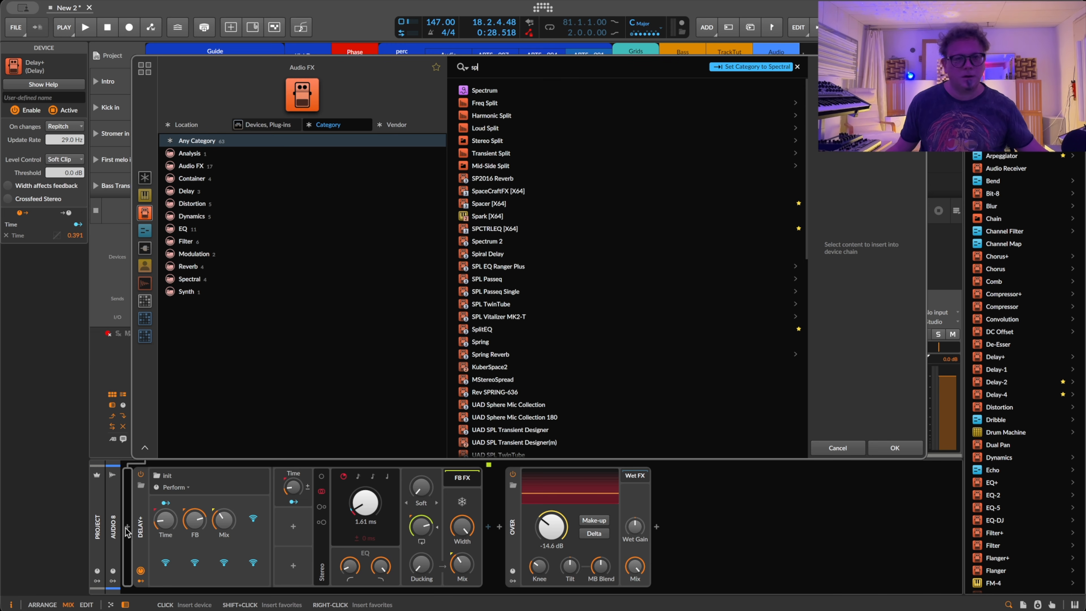
type("li")
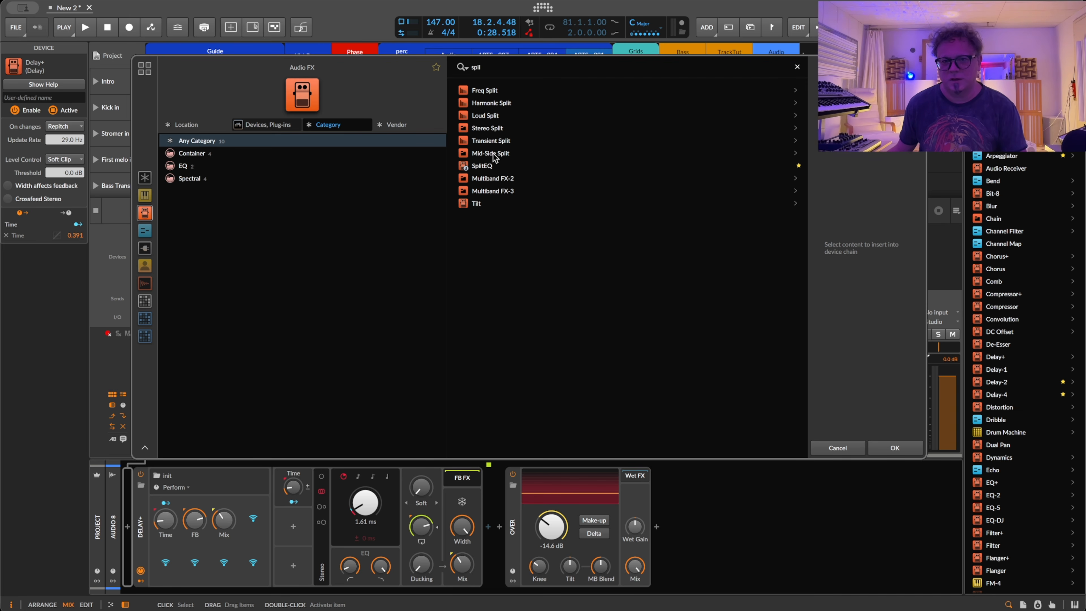
left_click(496, 127)
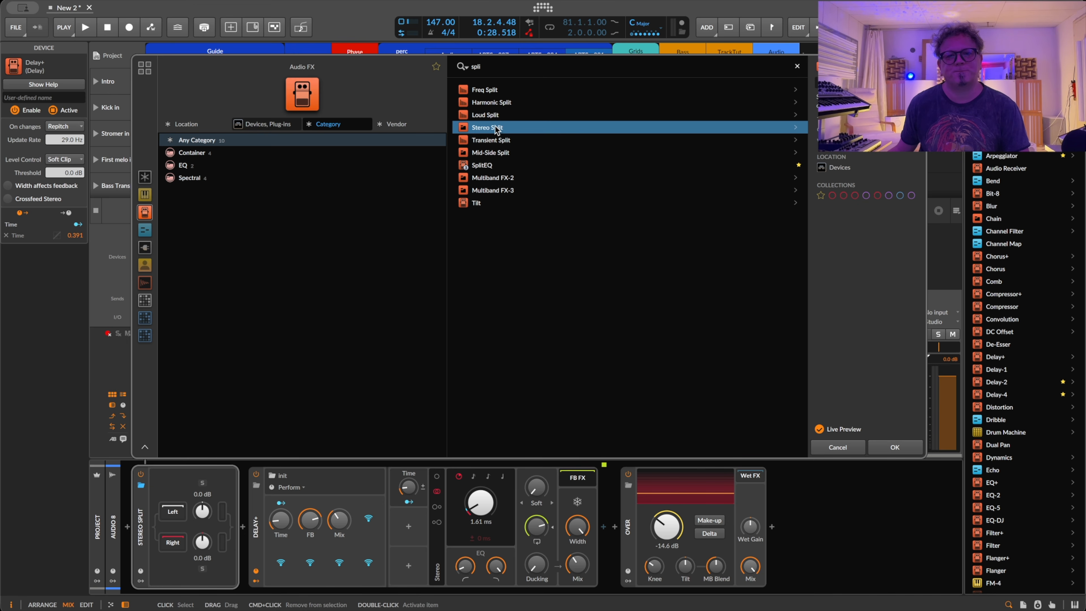
double_click(496, 128)
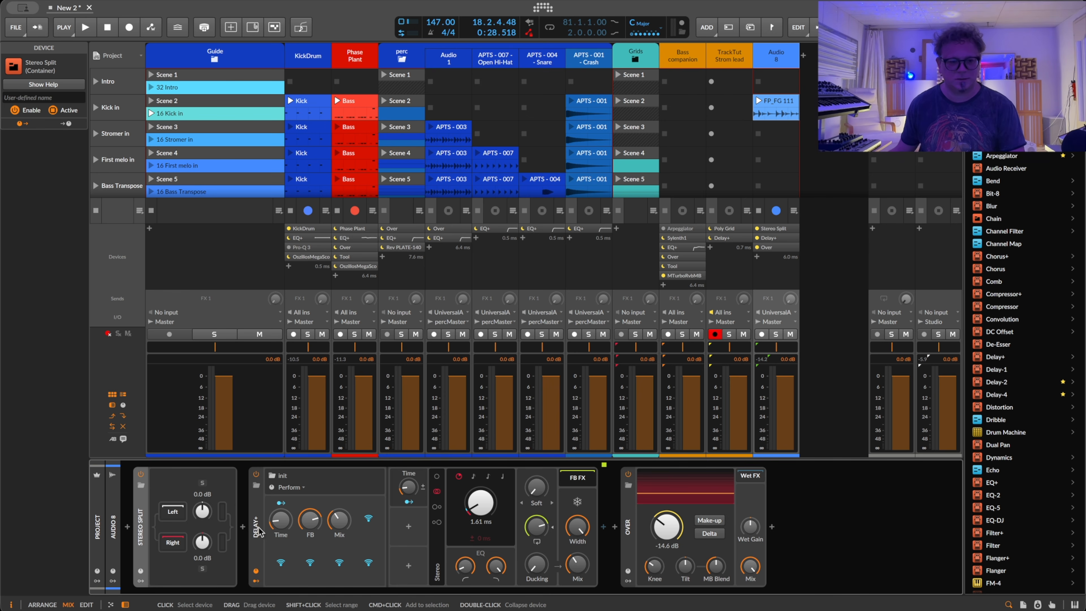
left_click_drag(260, 533, 170, 517)
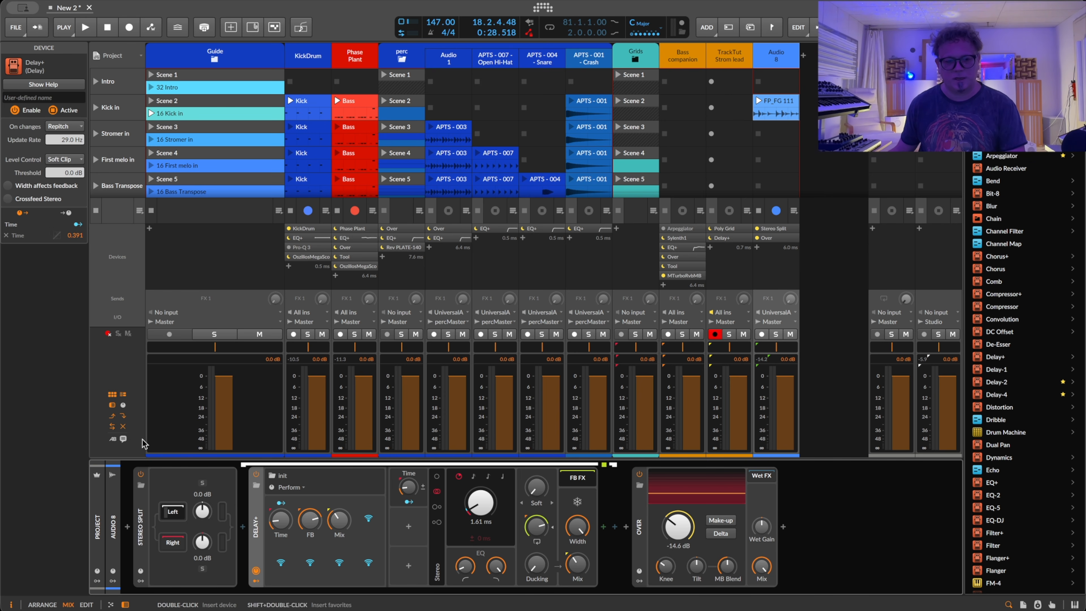
Show the Stereo Split's remote controls and modulators, and add a Macro-4 modulator to it, searching for "mac".
left_click(140, 557)
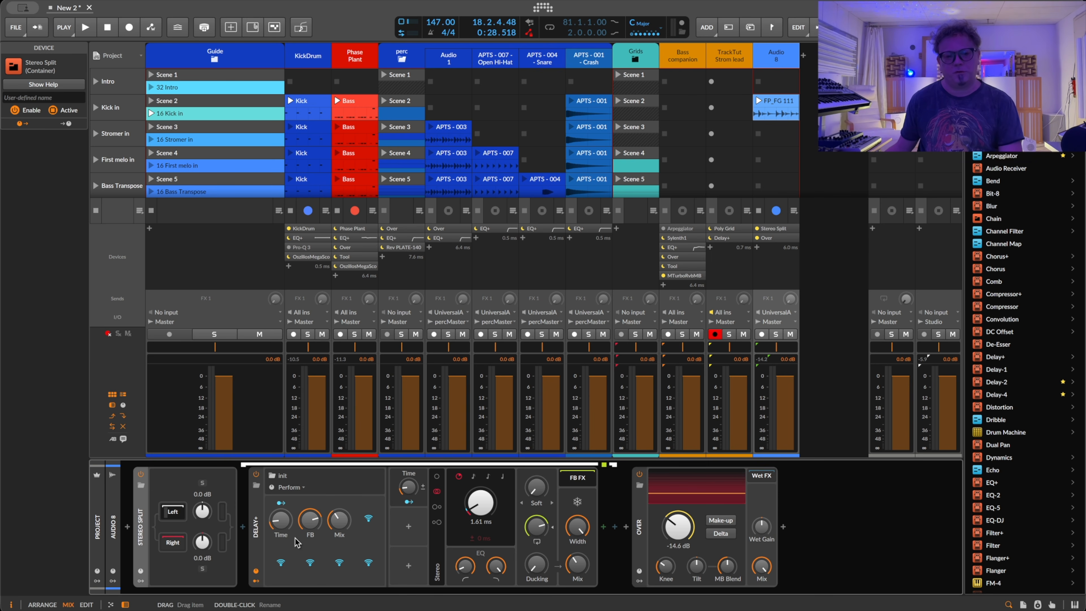
left_click(140, 571)
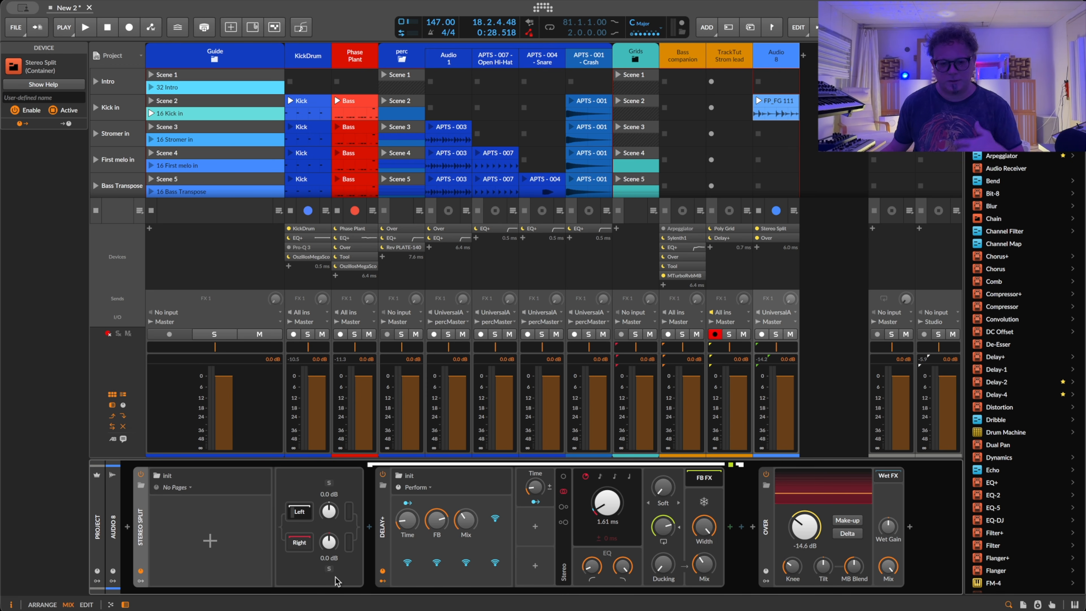
left_click(138, 582)
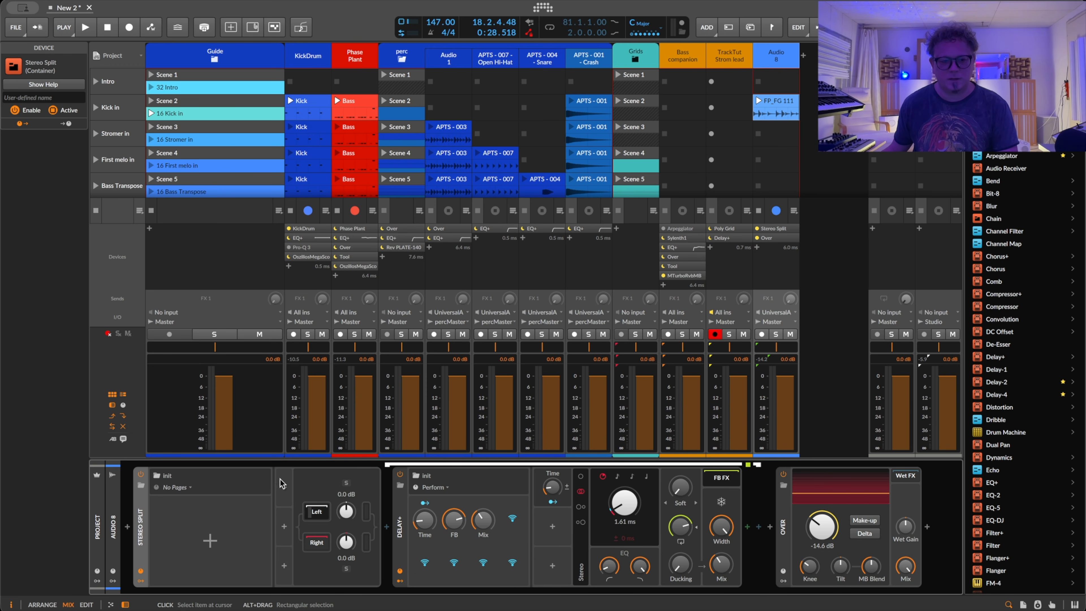
left_click(283, 489)
type("mac")
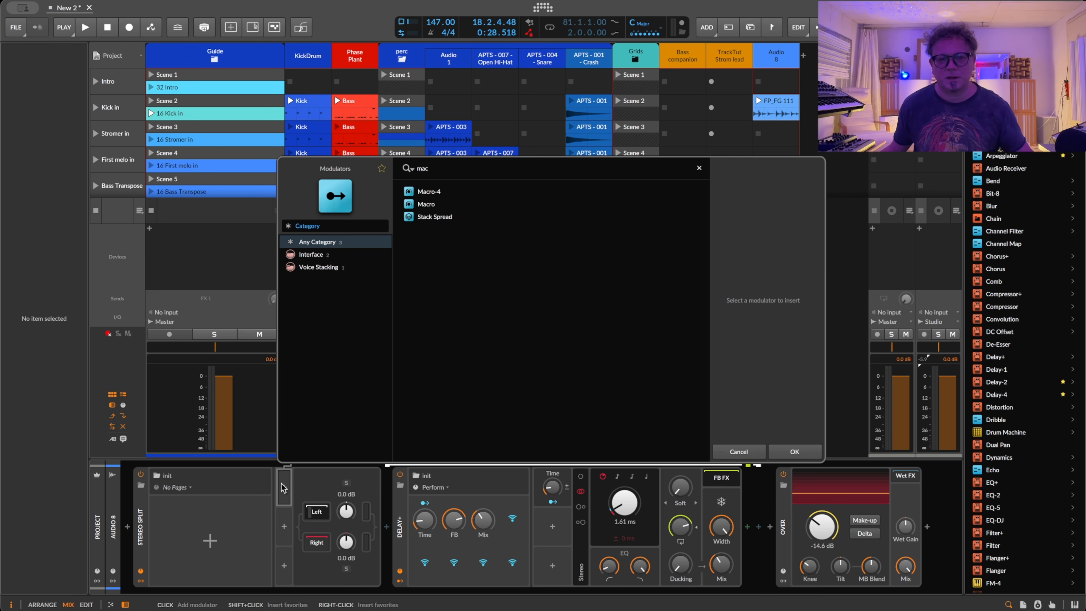
key("Down")
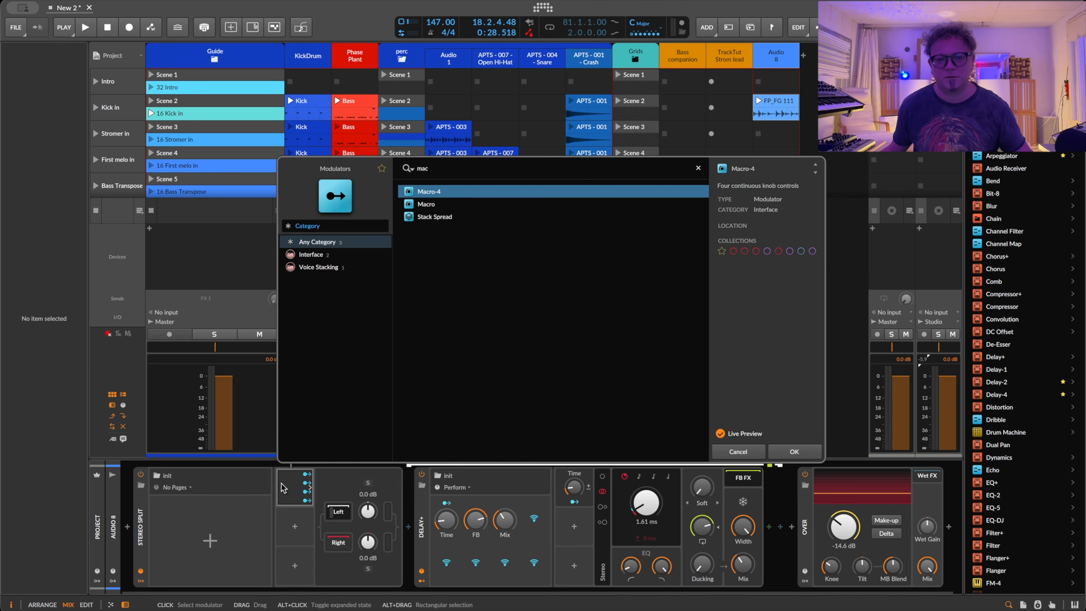
key("Return")
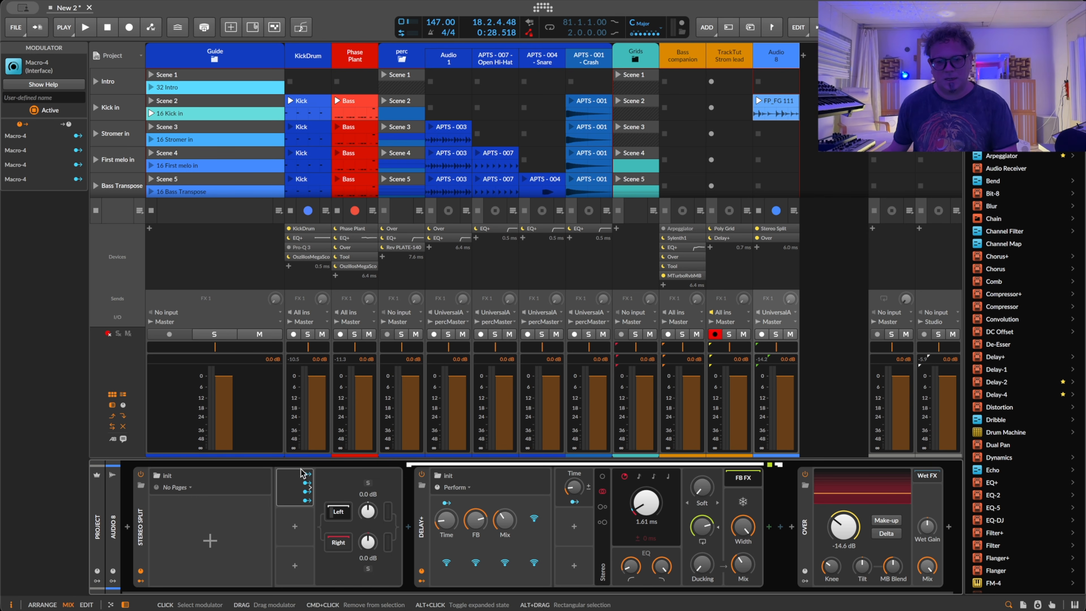
Map the first two Macro-4 controls to Delay+'s FB and Mix at full range, and copy Delay+ into the Right channel.
mouse_move(475, 523)
left_mouse_down()
mouse_move(475, 573)
mouse_move(505, 560)
mouse_move(477, 529)
left_mouse_up()
left_click(307, 474)
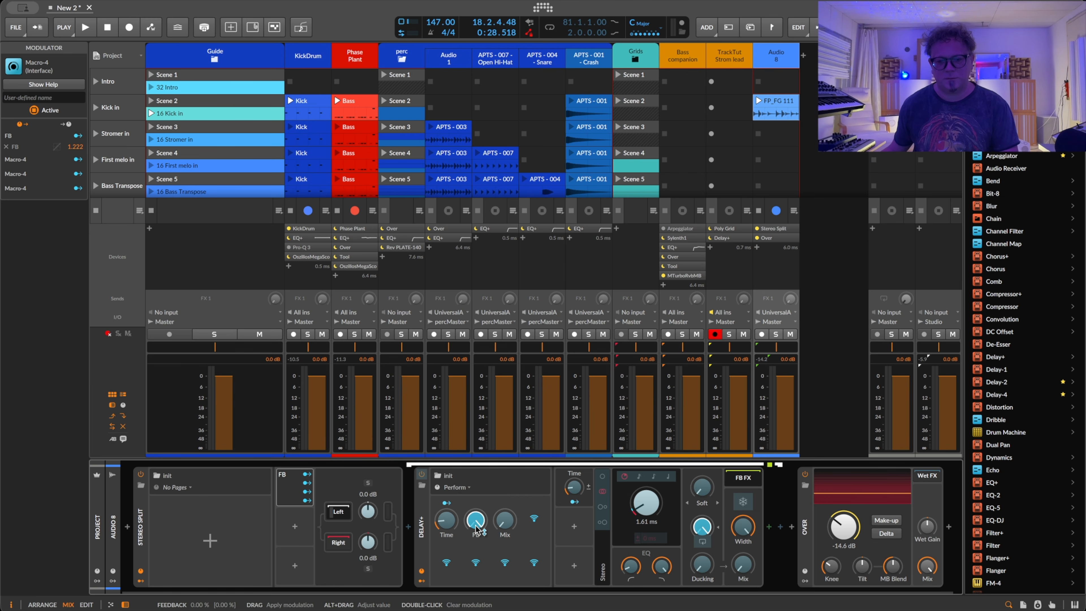
left_click(305, 487)
left_click_drag(505, 525, 505, 513)
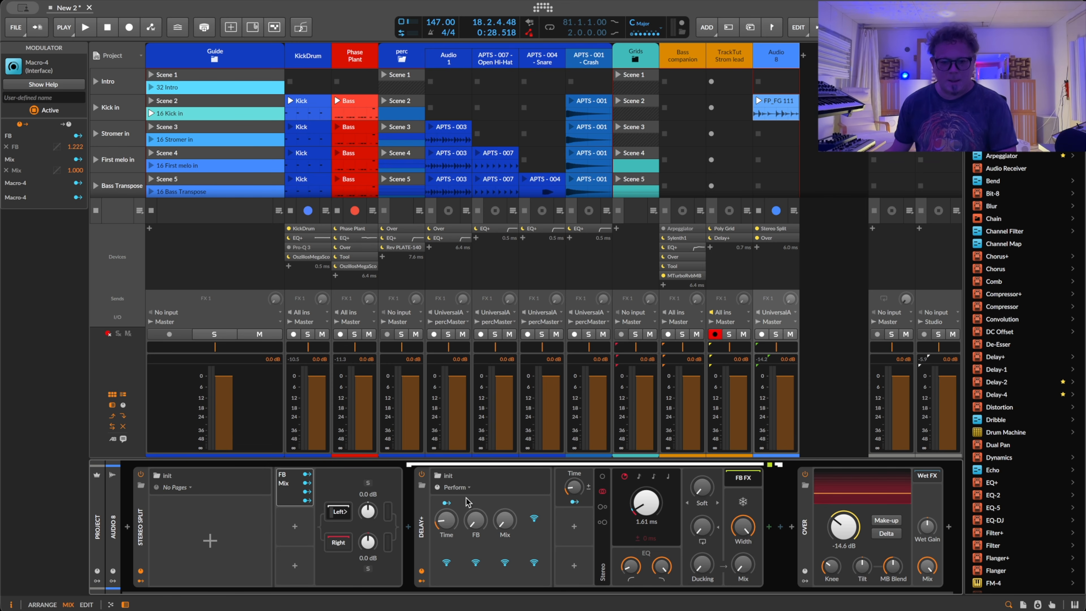
left_click_drag(422, 531, 337, 552)
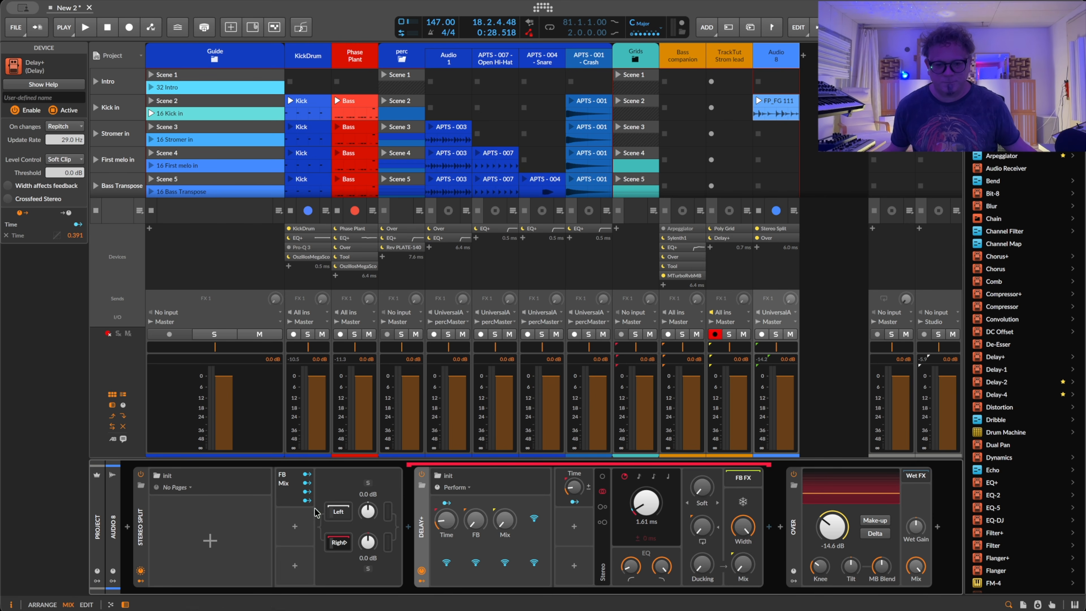
left_click(295, 477)
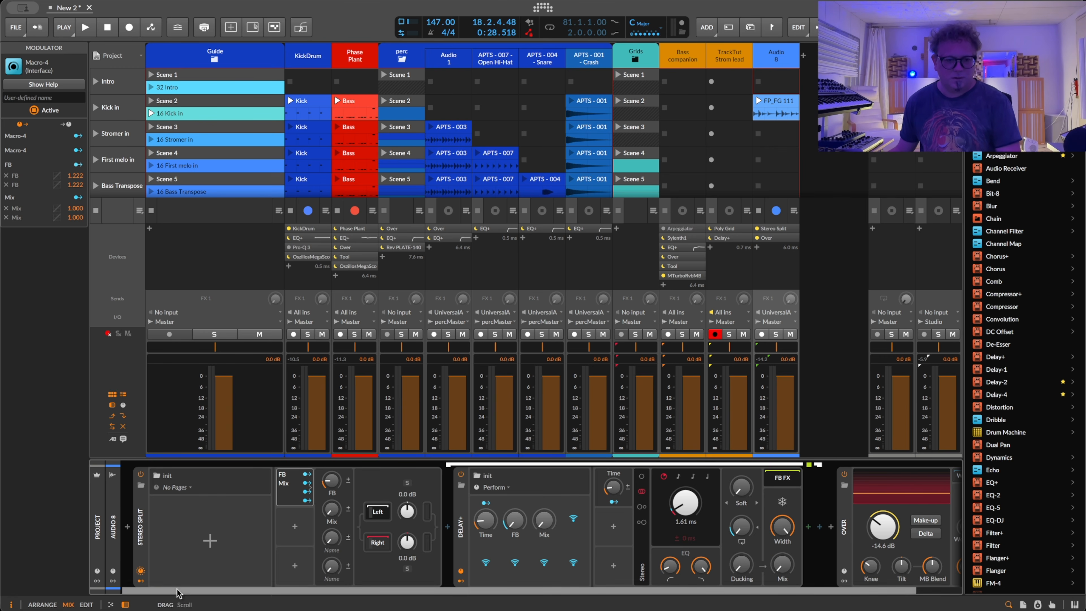
Create a remote control page on Stereo Split and map its first two controls to the left and right Delay+ Time.
left_click(212, 540)
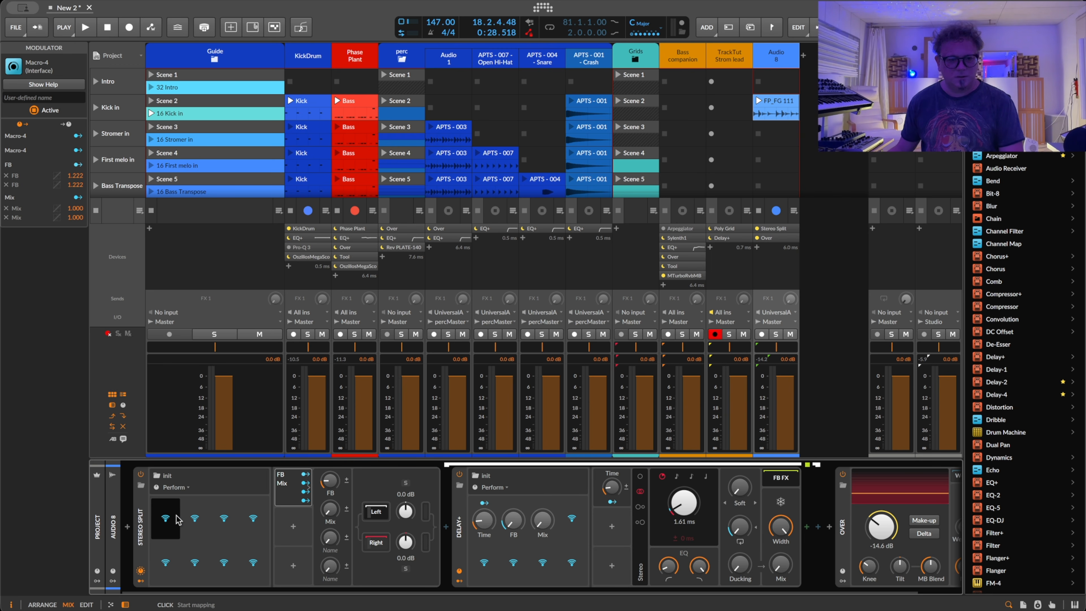
left_click(171, 521)
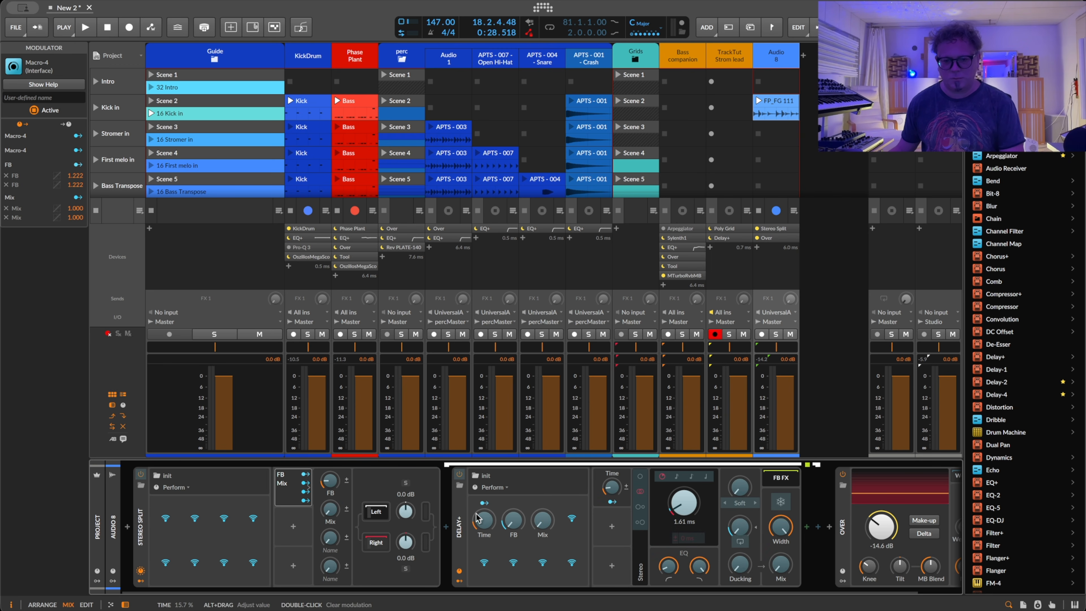
left_click(484, 520)
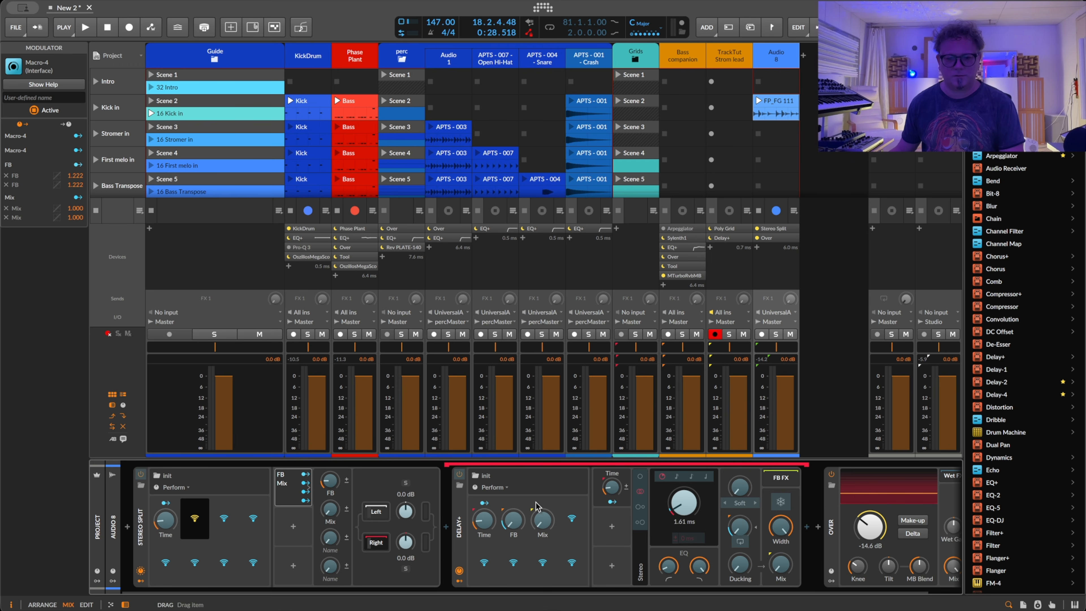
left_click(484, 520)
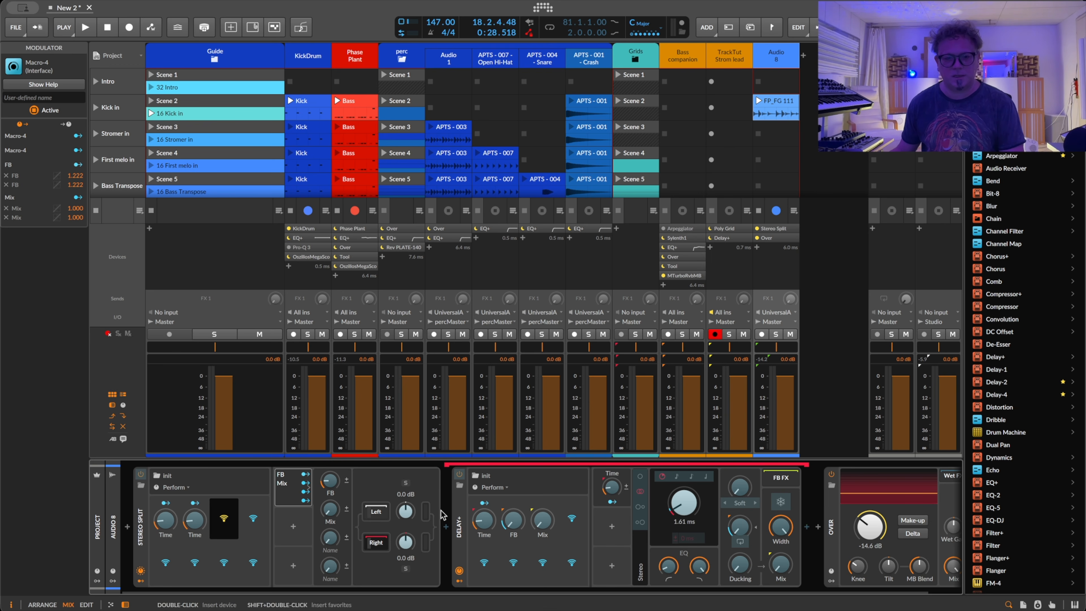
left_click(516, 524)
left_click(549, 525)
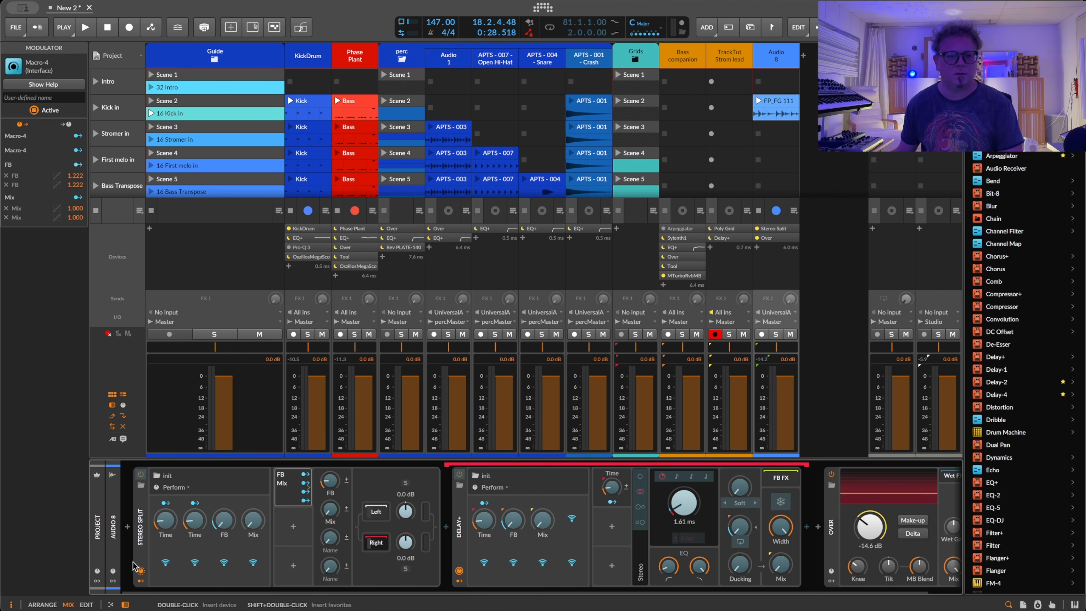
left_click(167, 561)
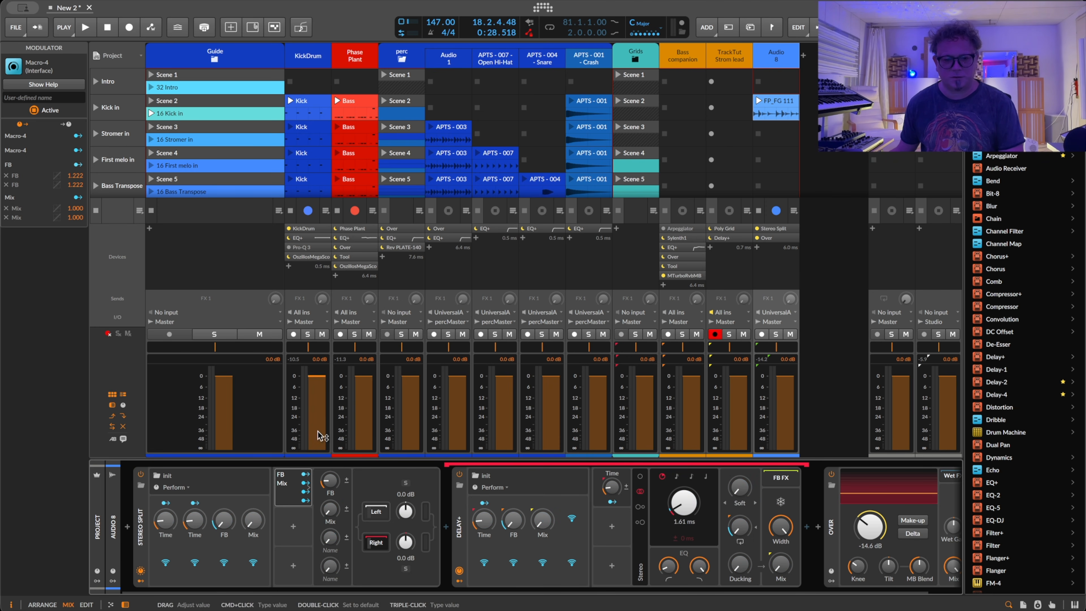
left_click_drag(224, 520, 223, 500)
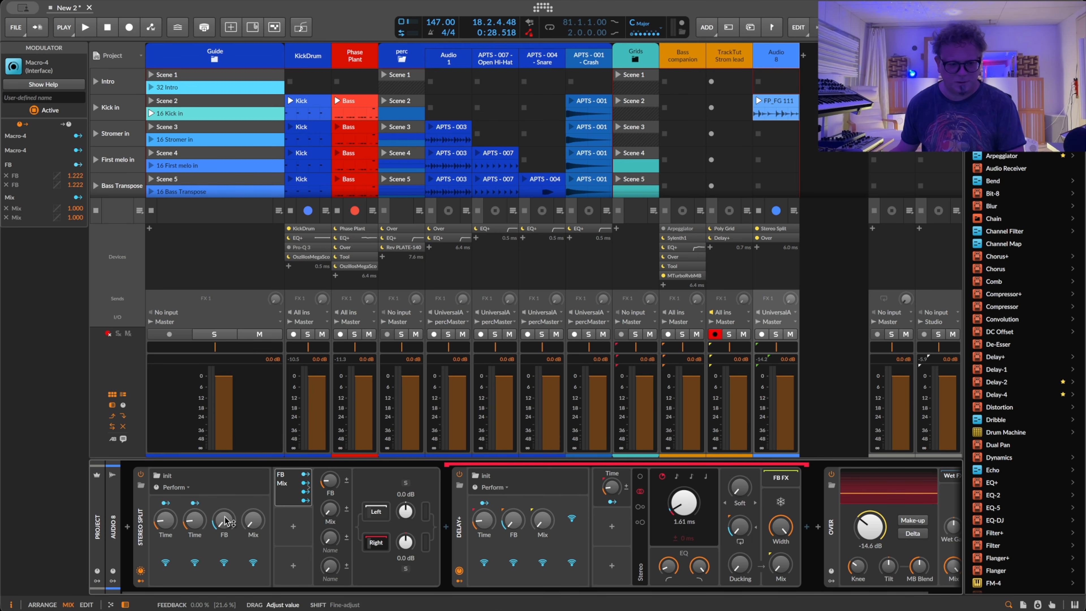
right_click(224, 528)
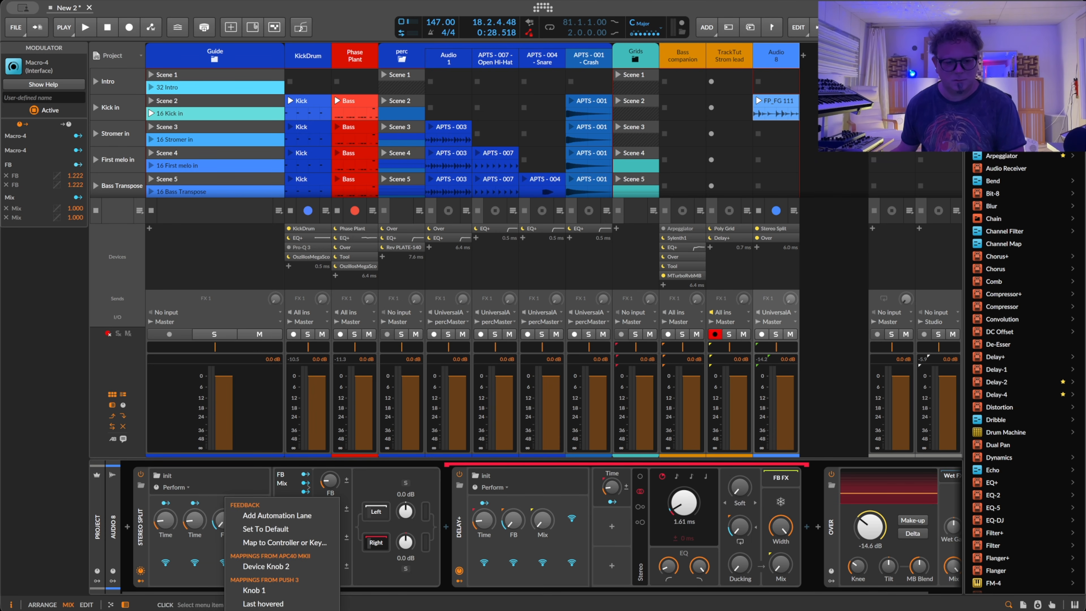
left_click(264, 610)
right_click(255, 531)
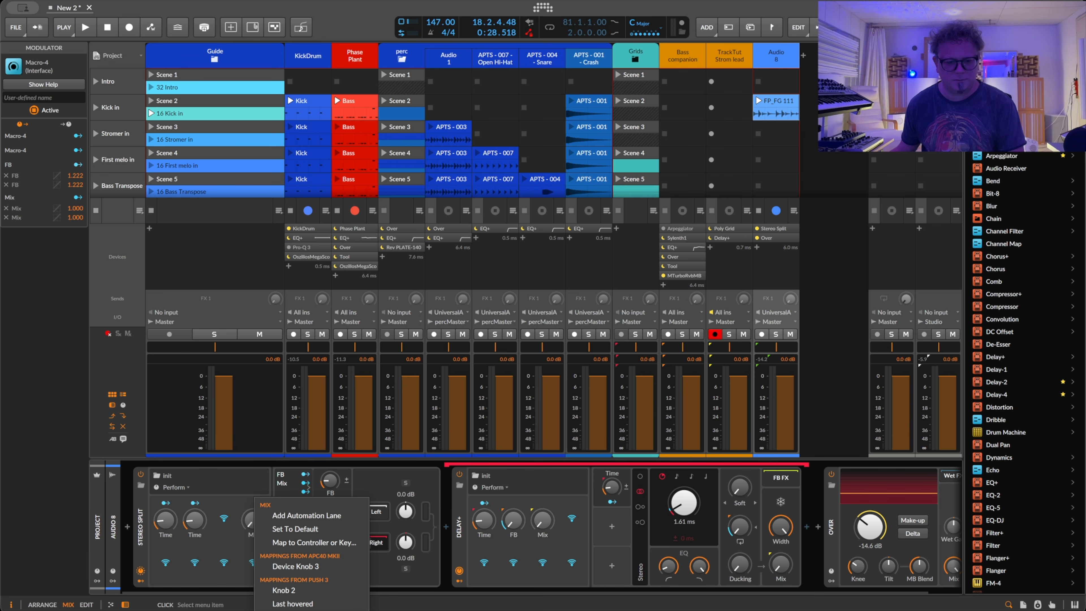
left_click(264, 608)
Map Stereo Split's third and fourth remote controls to the Macro-4 FB and Mix knobs, and test both controls.
left_click(220, 519)
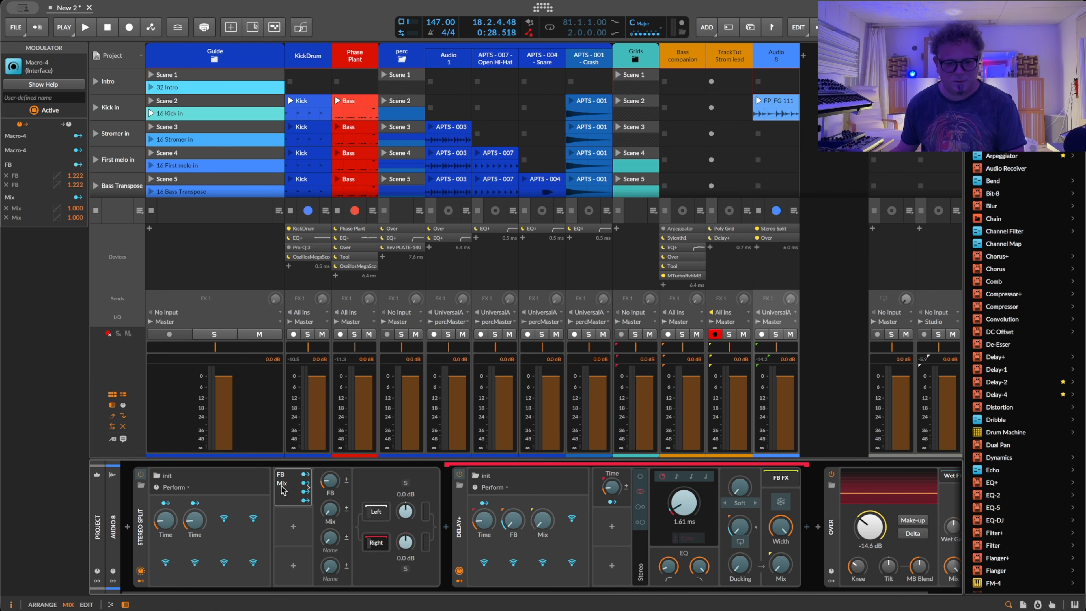
left_click(338, 487)
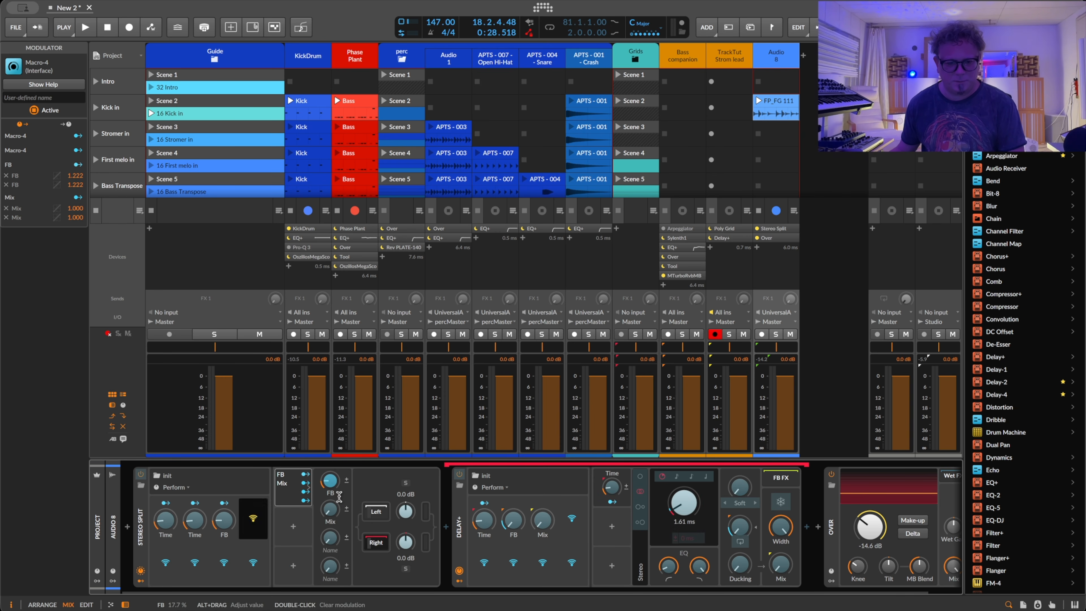
left_click(330, 510)
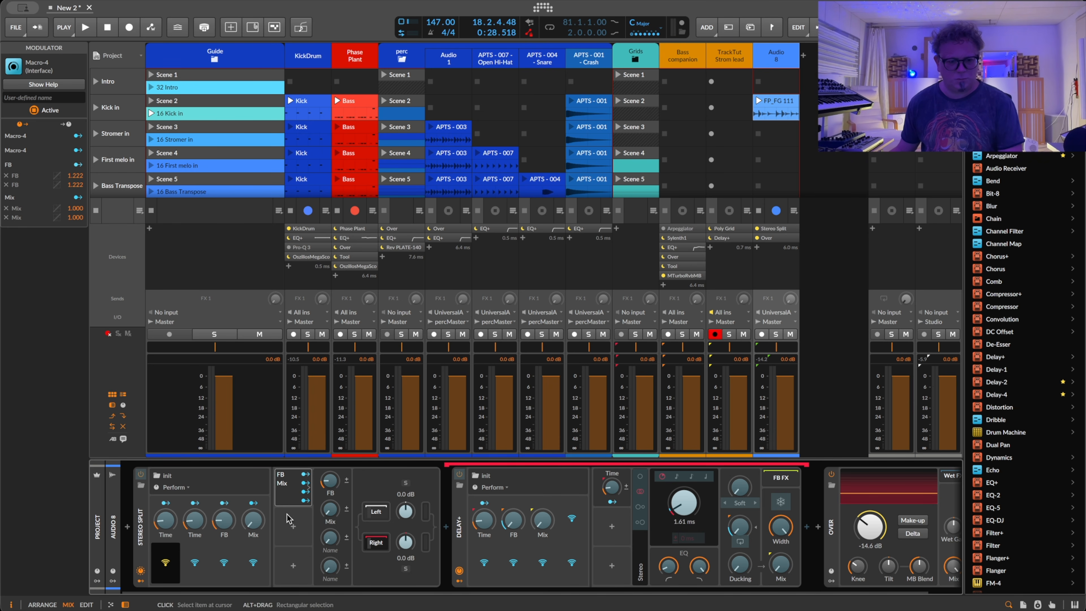
left_click_drag(224, 520, 253, 497)
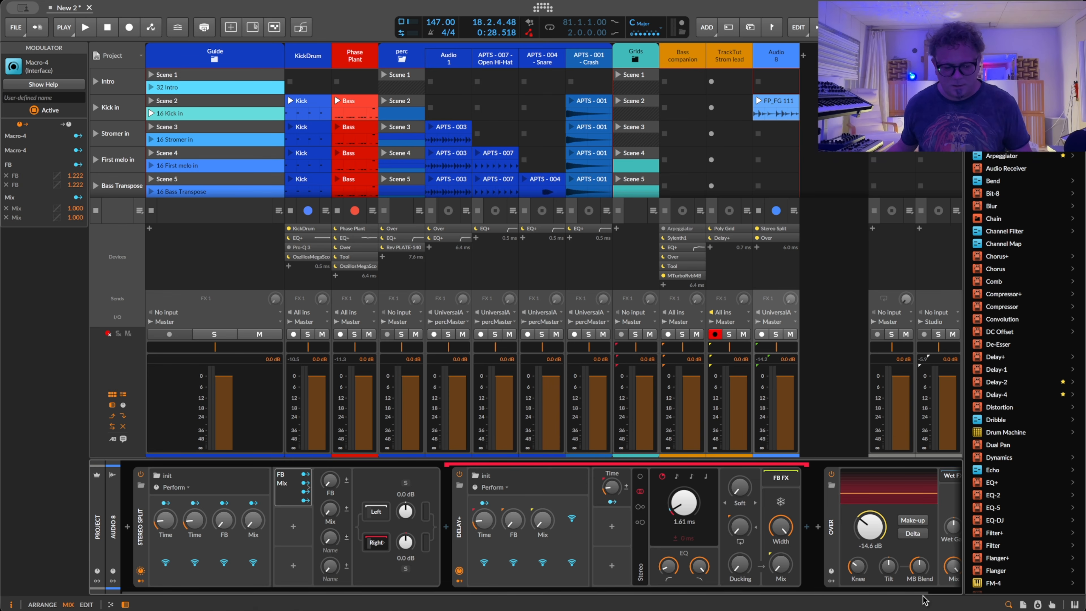
Solo Audio 8 and tune the Stereo Split remotes during playback to about 18.9 % and 11.8 % Time, 73.2 % FB and 38.6 % Mix.
left_click(144, 546)
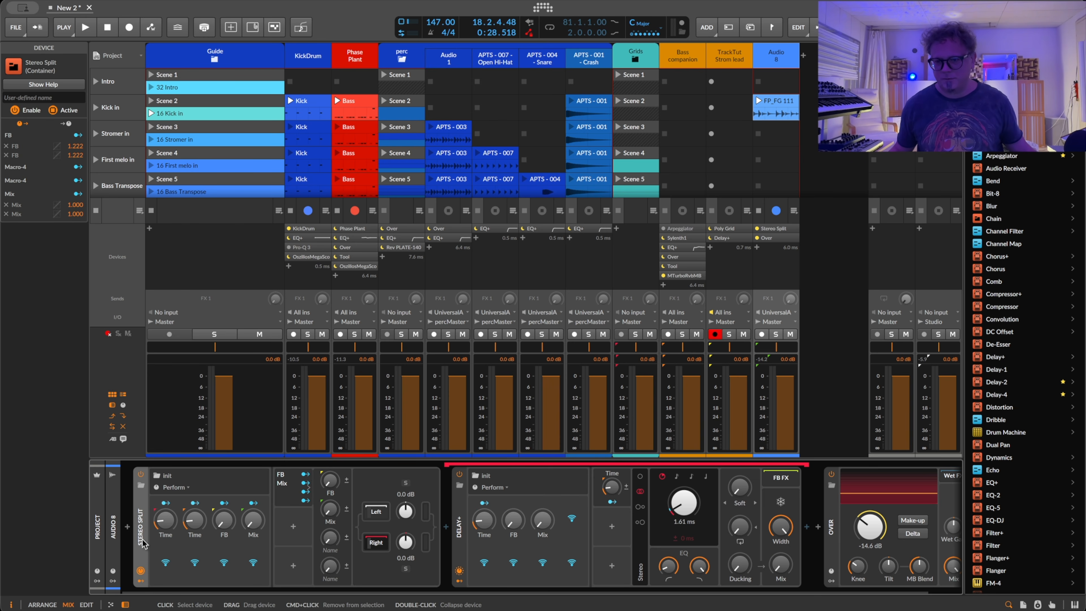
key("s")
key("space")
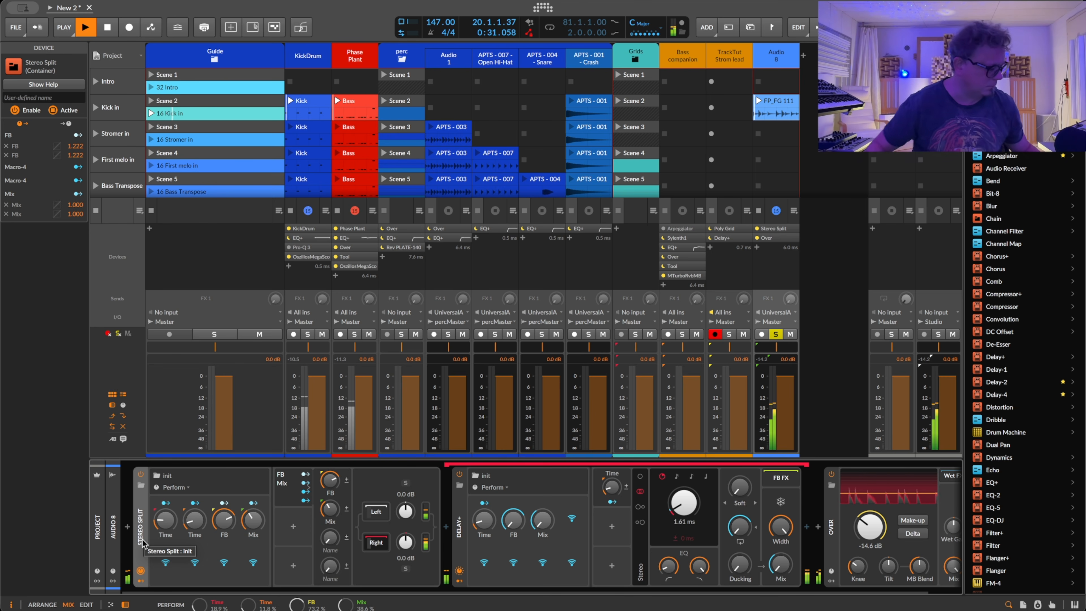
key("space")
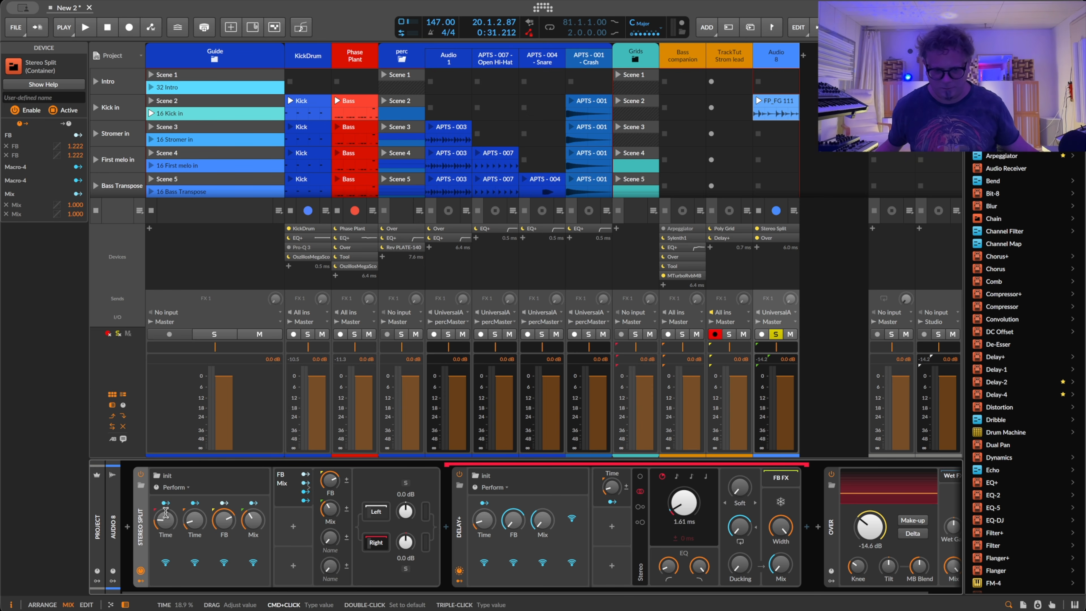
Wrap Stereo Split in an FX Layer, turning its Mix remote fully up and lowering the FX Layer's Mix.
key("ctrl+g")
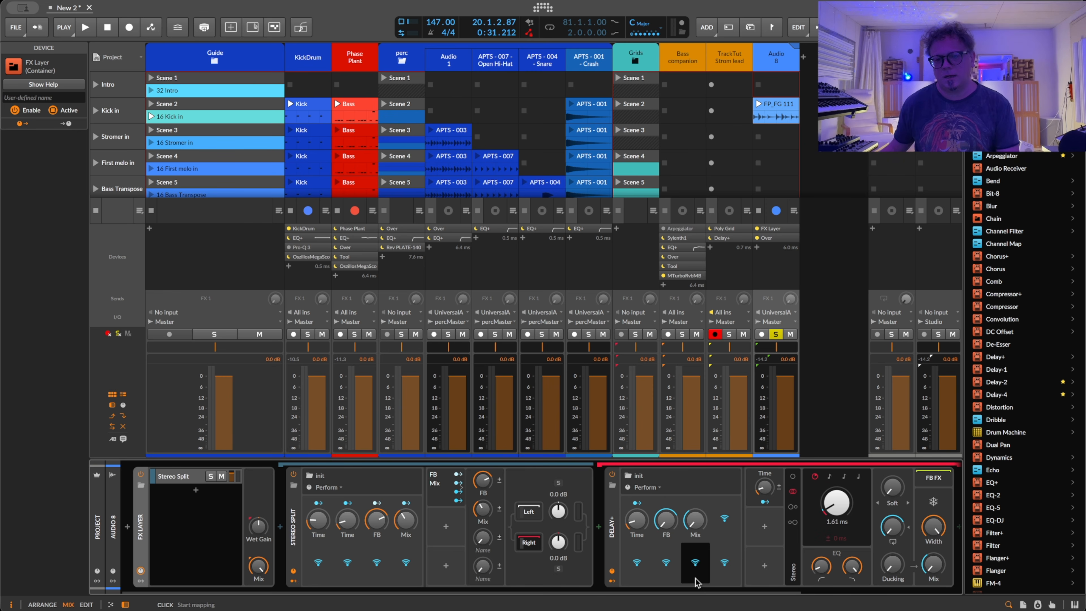
left_click(410, 531)
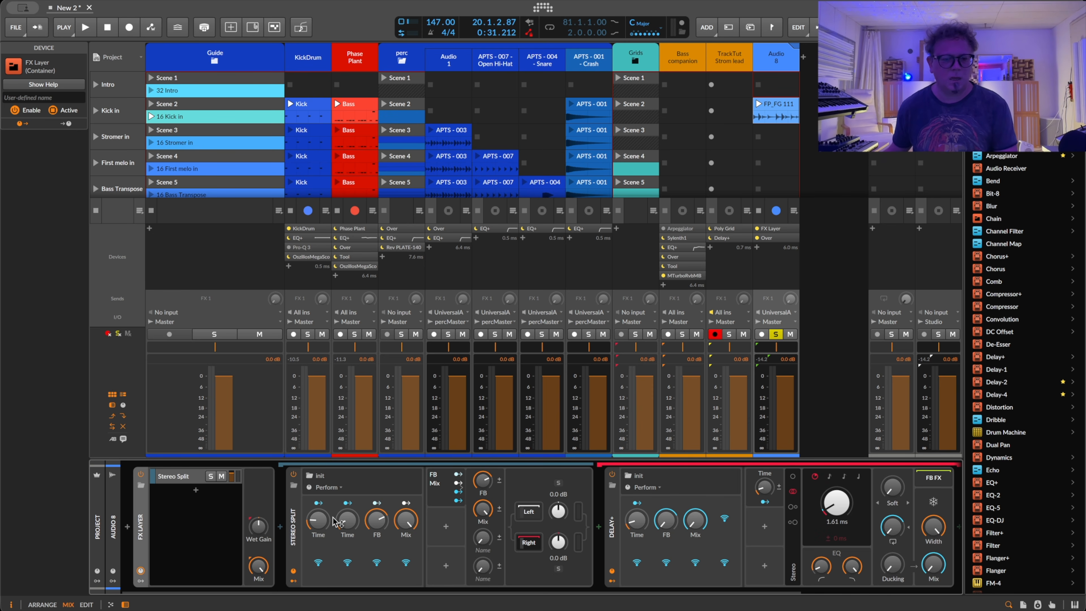
left_click_drag(263, 567, 262, 584)
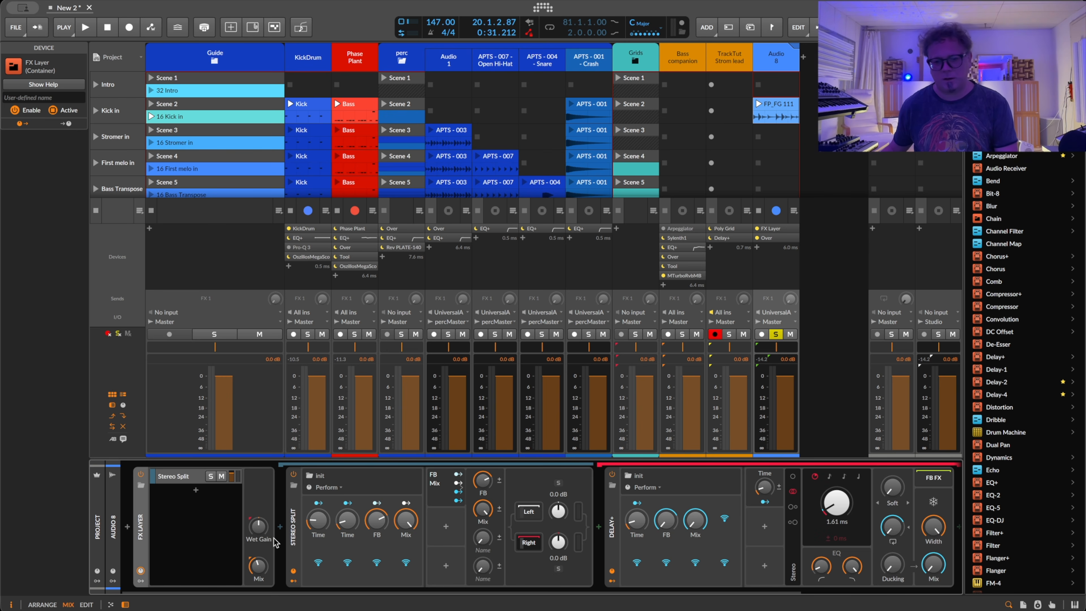
Hide the Right chain, insert a Compressor after Stereo Split inside the FX Layer, searching for "comp", and start playback.
left_click(530, 543)
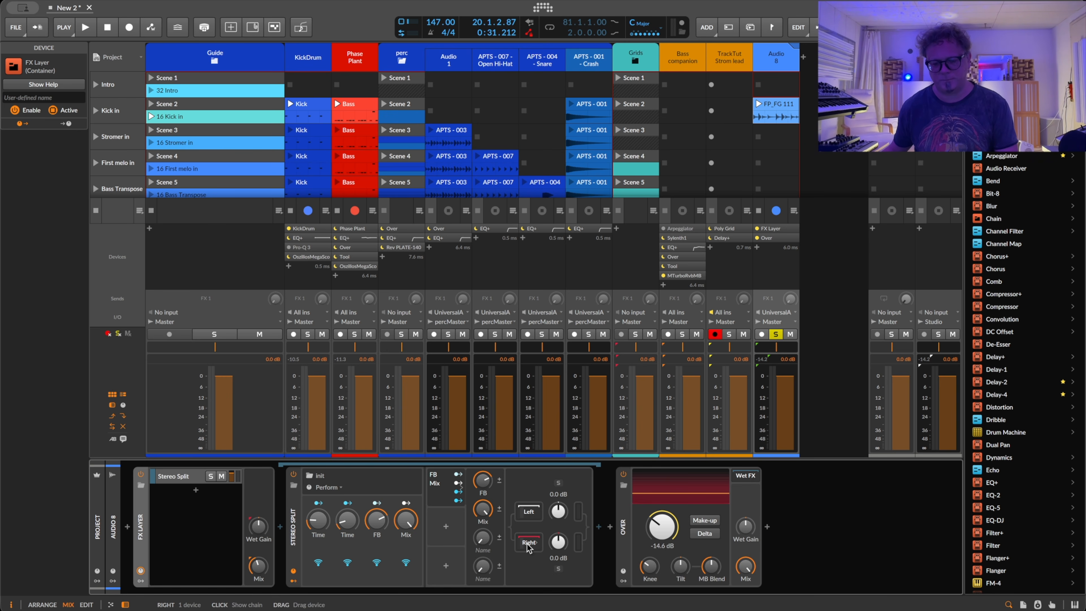
left_click(293, 510)
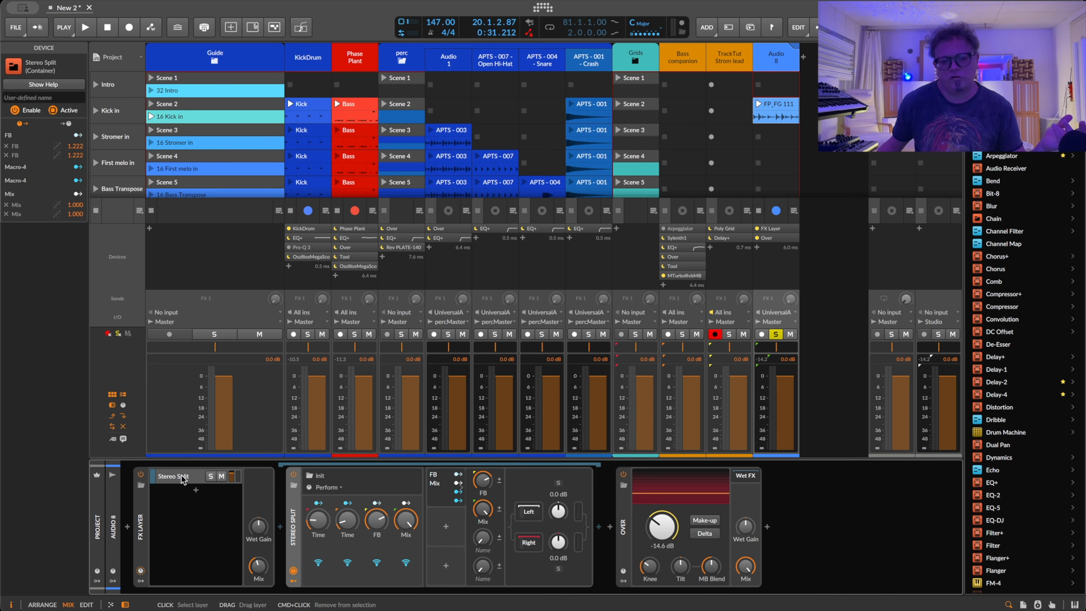
left_click(599, 527)
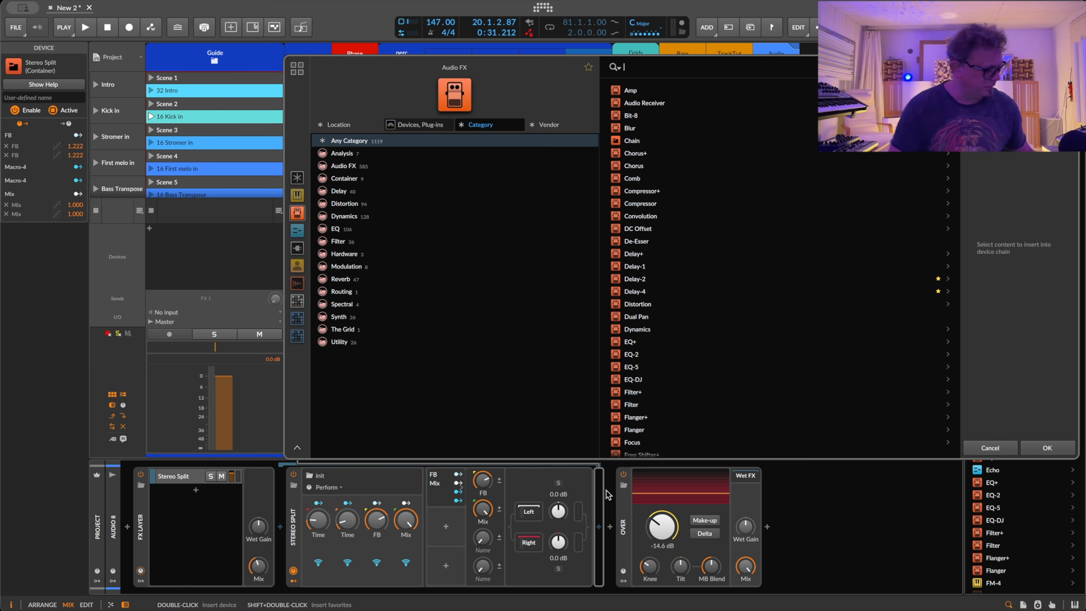
type("comp")
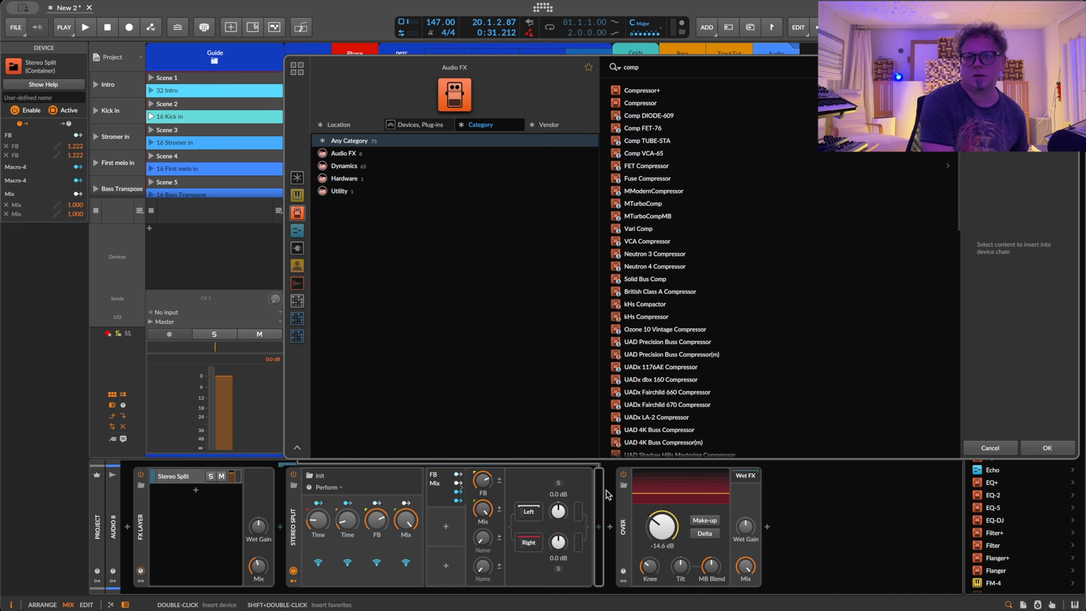
key("Return")
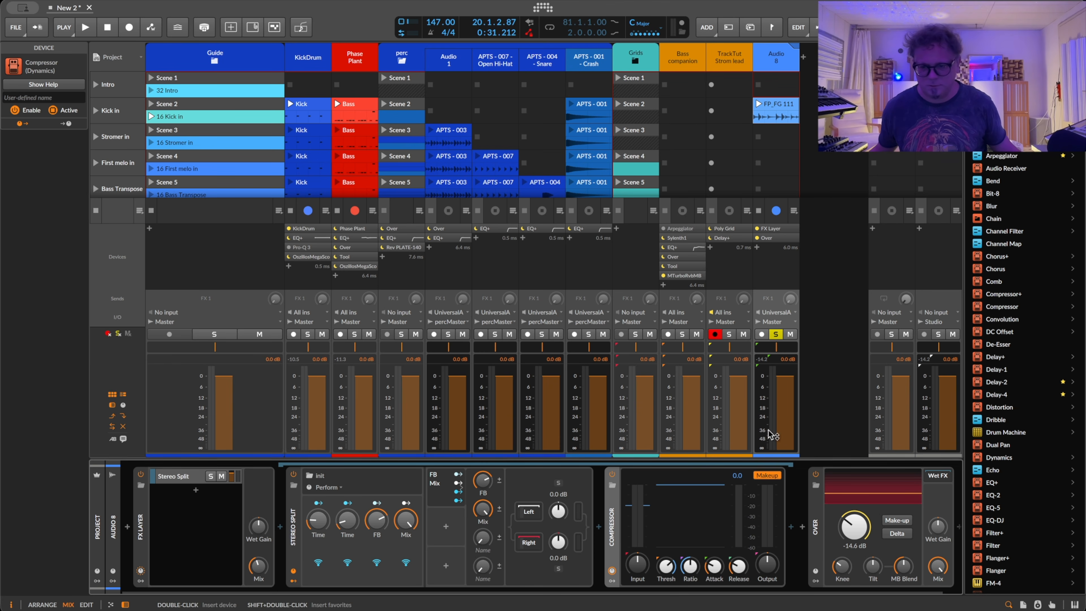
key("space")
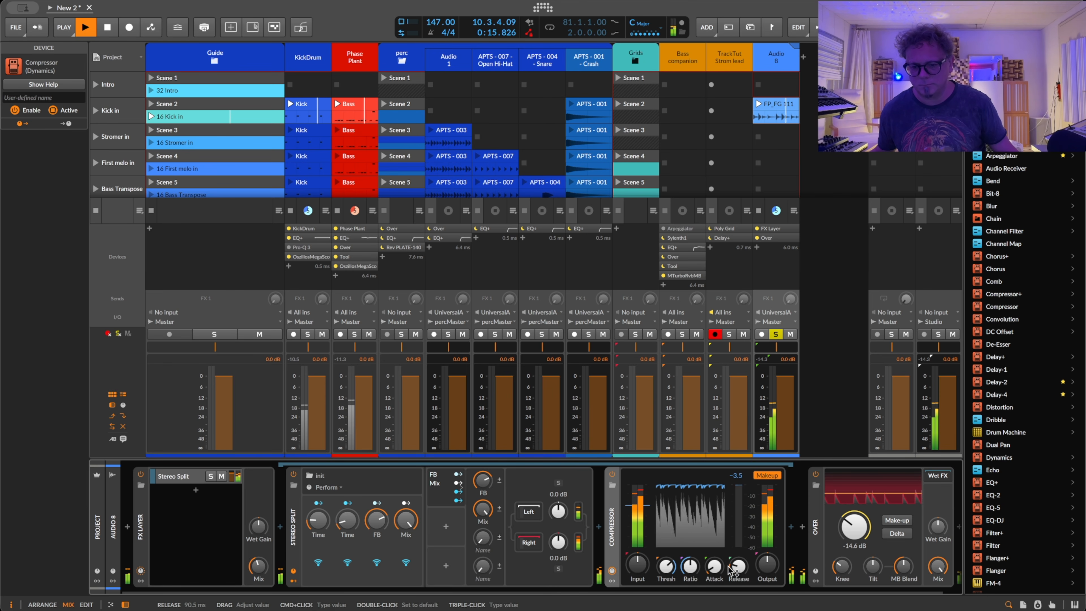
Fine-tune the Compressor's Ratio during playback, lower its Output to about -1.1 dB, and unsolo Audio 8 to hear it in the mix.
mouse_move(690, 566)
left_mouse_down()
mouse_move(689, 576)
mouse_move(687, 566)
left_mouse_up()
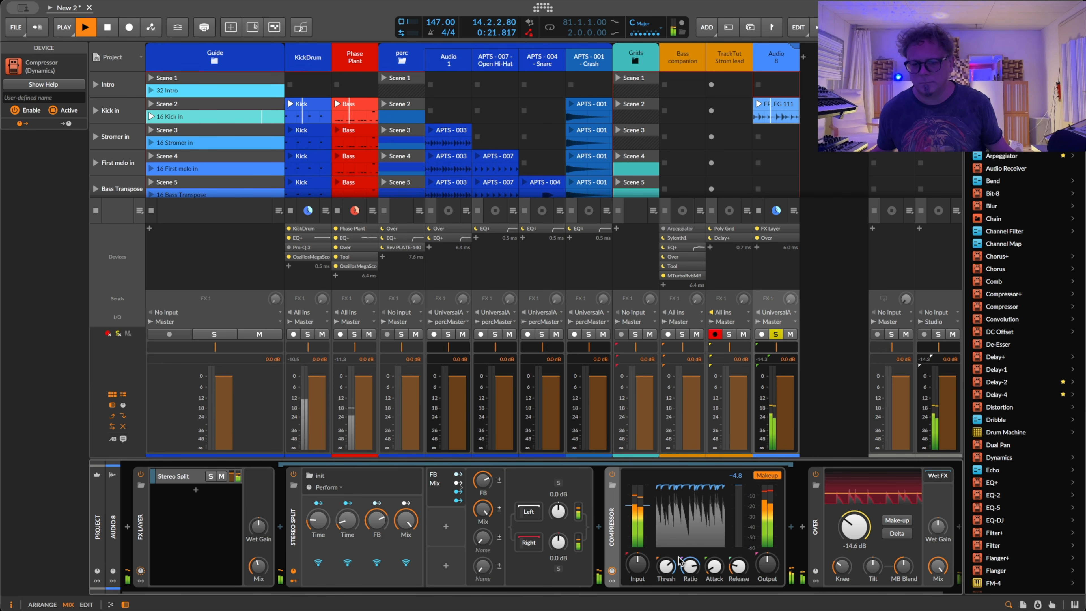
key("space")
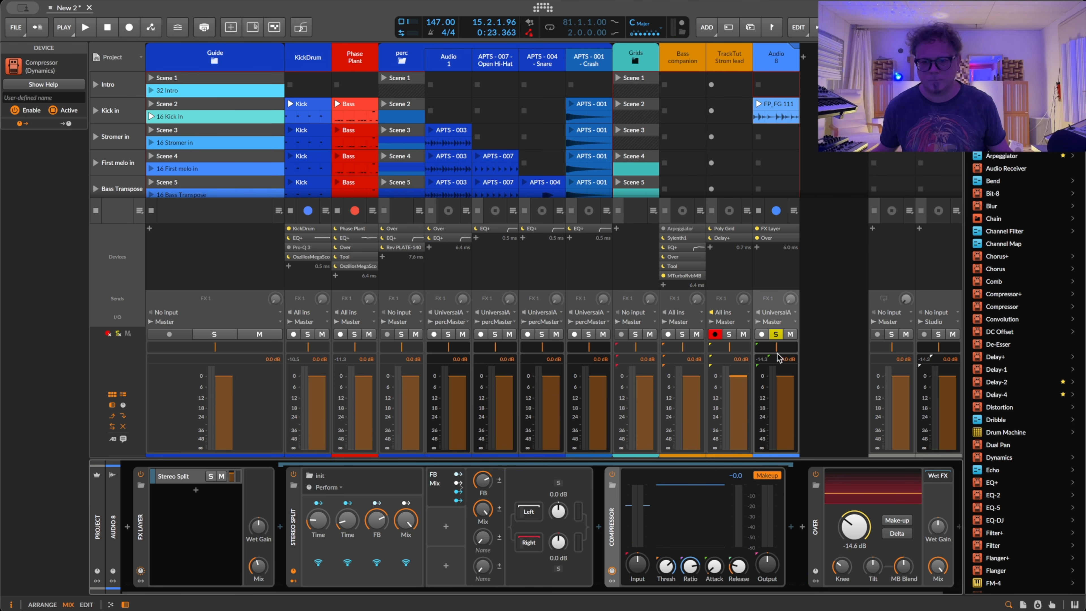
key("space")
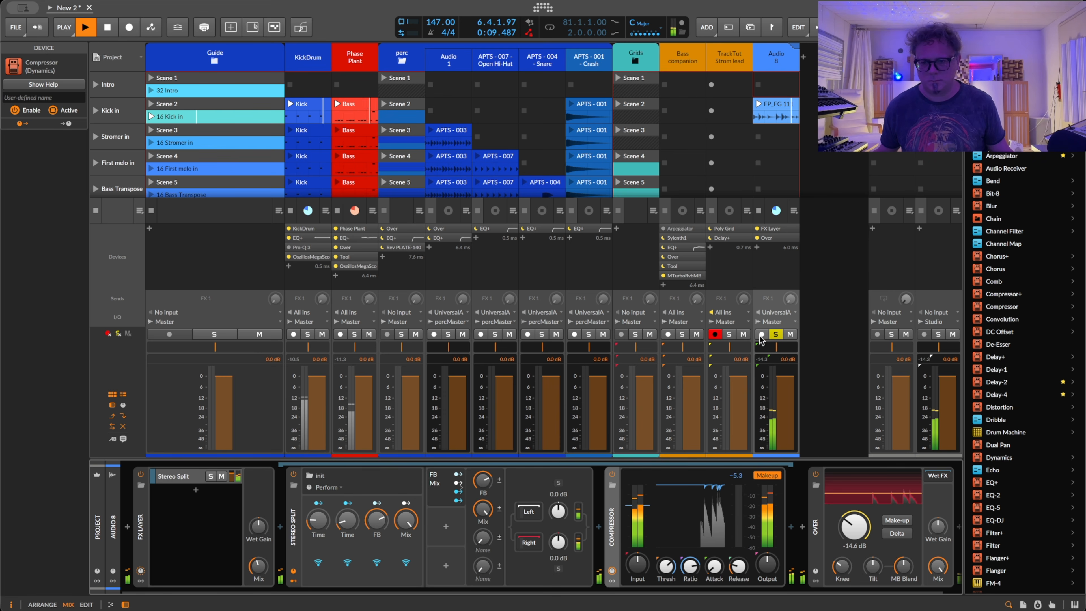
left_click_drag(768, 566, 768, 570)
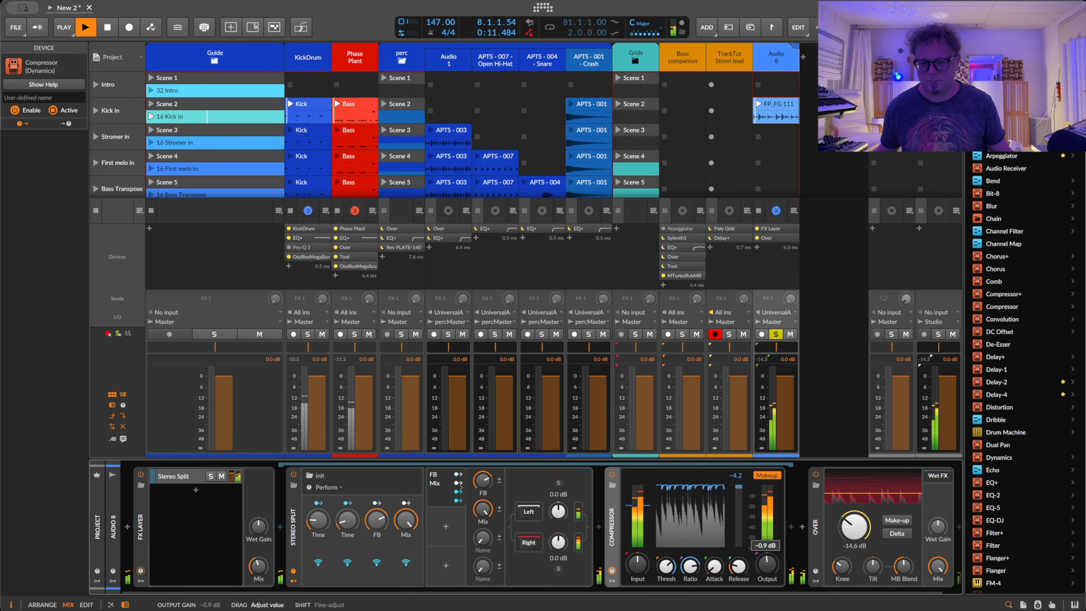
left_click(770, 334)
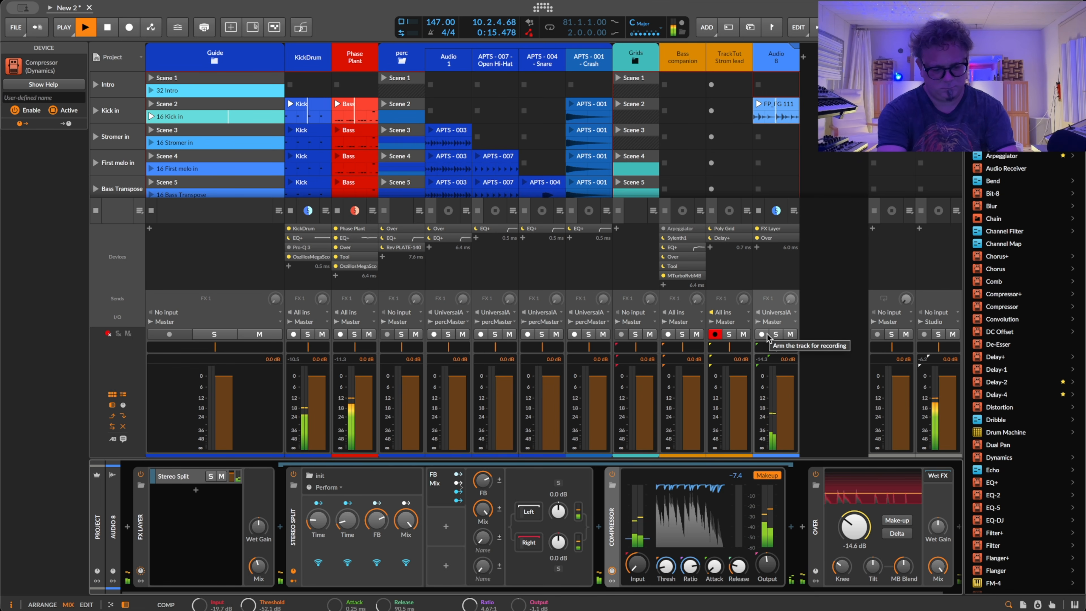
key("space")
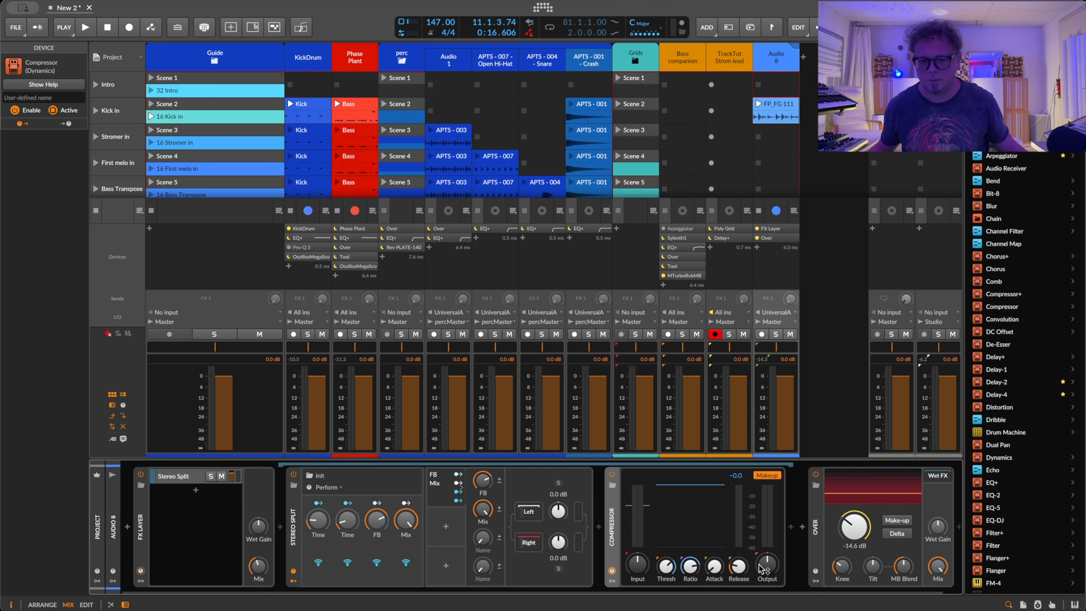
Show the FX Layer's remote controls and create an empty Perform page for them.
left_click(138, 526)
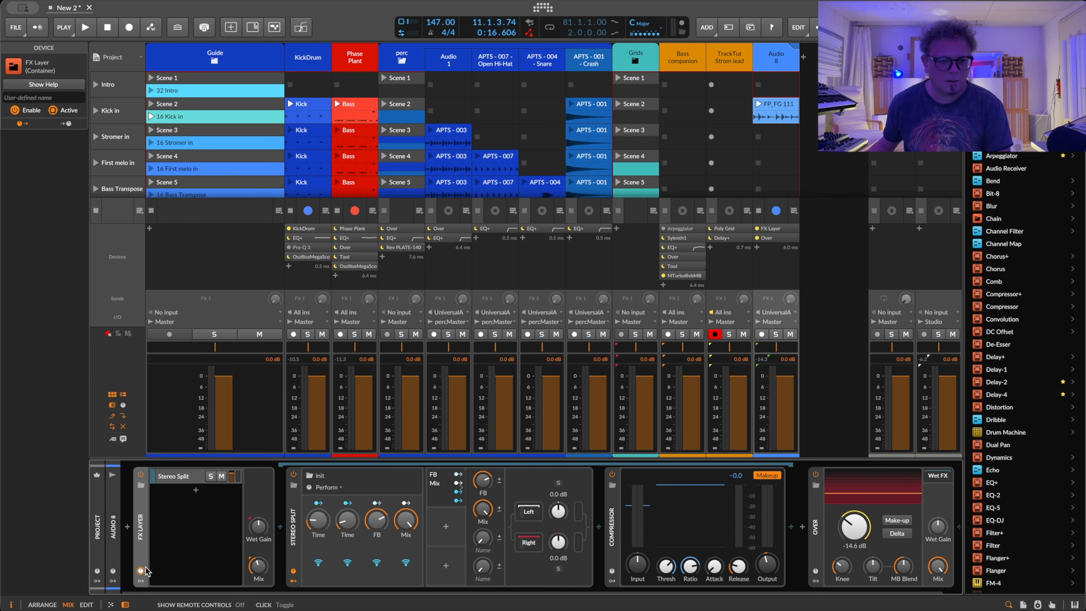
double_click(143, 551)
double_click(144, 552)
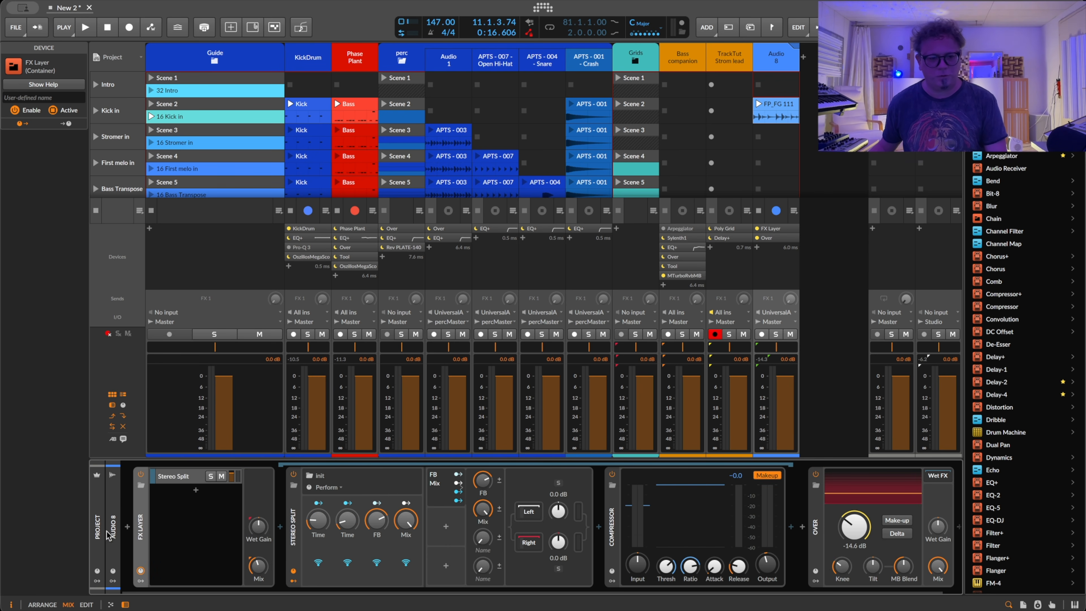
left_click(140, 571)
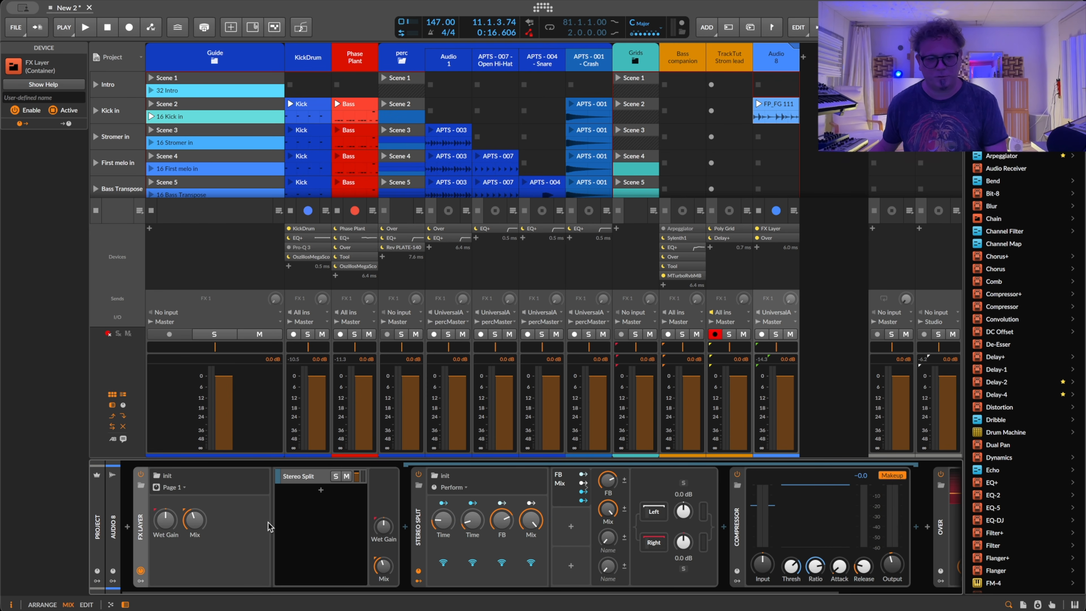
left_click(215, 487)
left_click(175, 477)
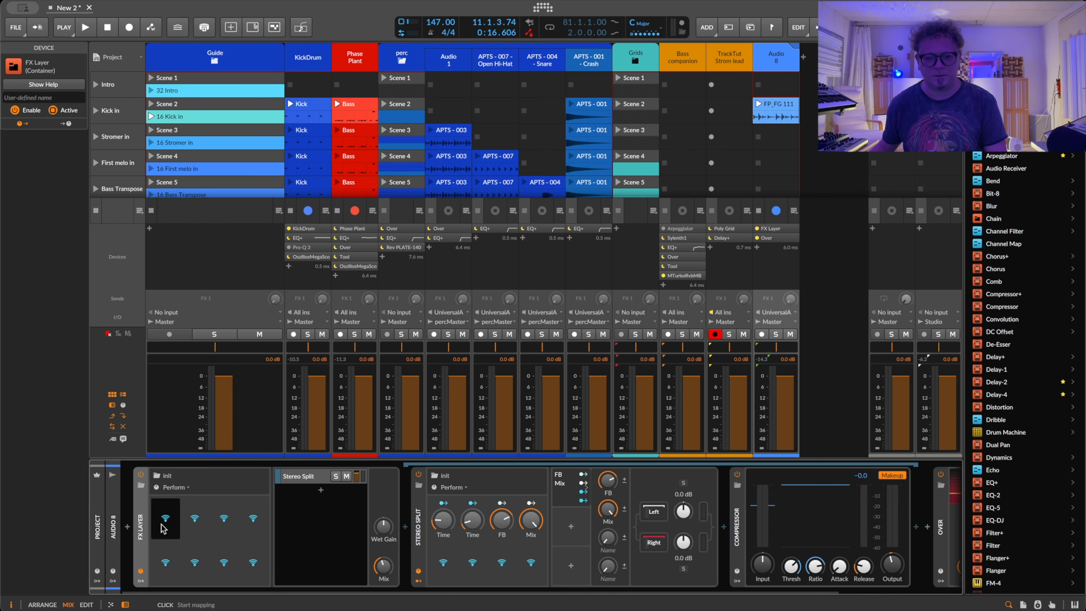
Map the FX Layer's first four remote controls to Stereo Split's two Time, FB and Mix remotes.
left_click(165, 524)
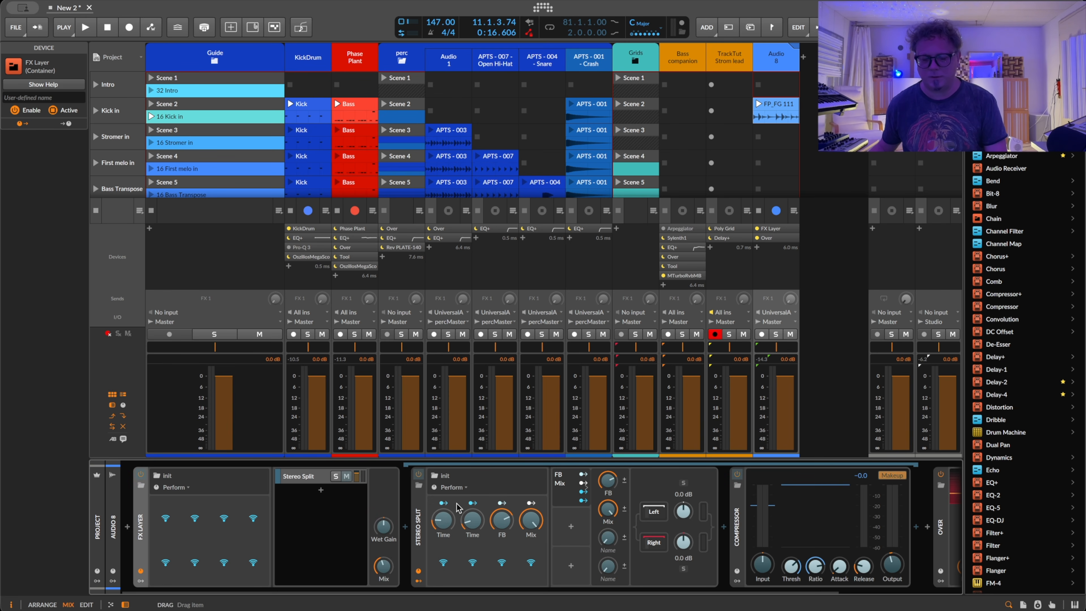
left_click(443, 520)
left_click(473, 522)
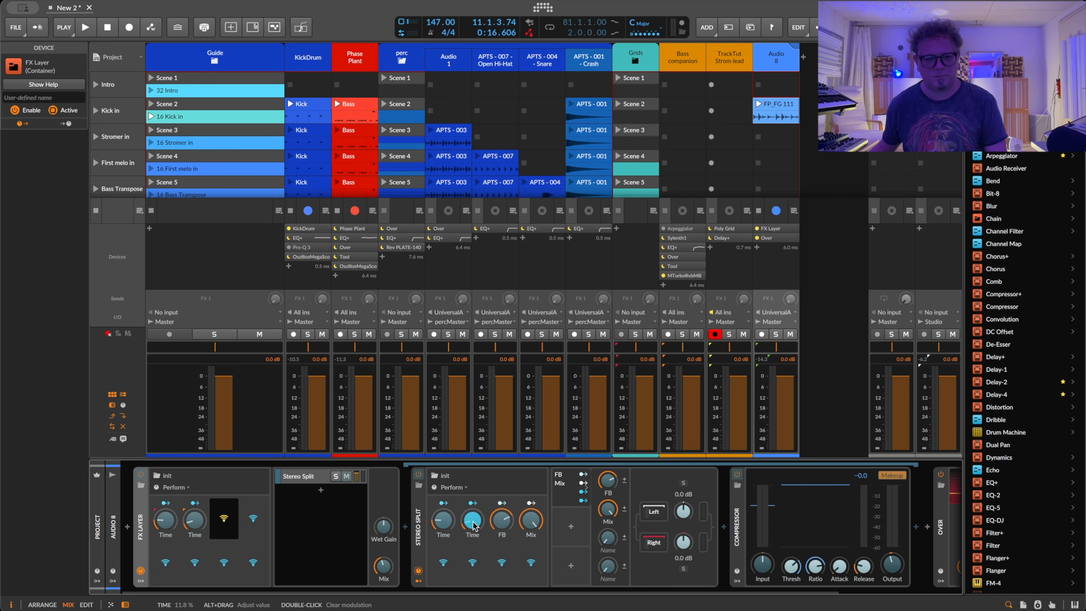
left_click(502, 520)
left_click(522, 521)
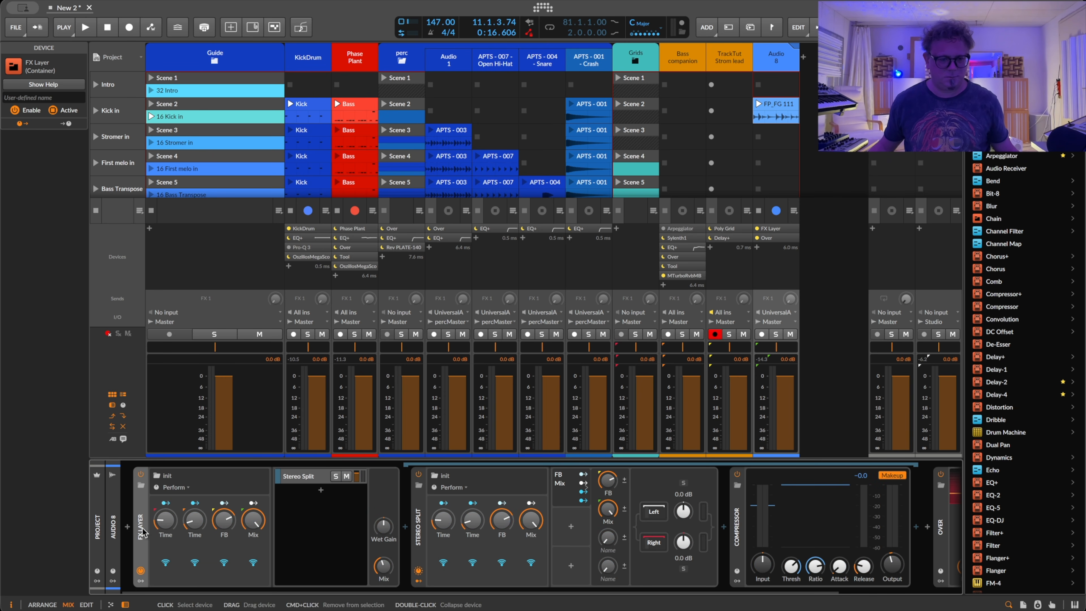
Remap the FX Layer's fourth remote to the layer's own Mix knob and test the remotes during playback, with Mix at about 34 %.
key("space")
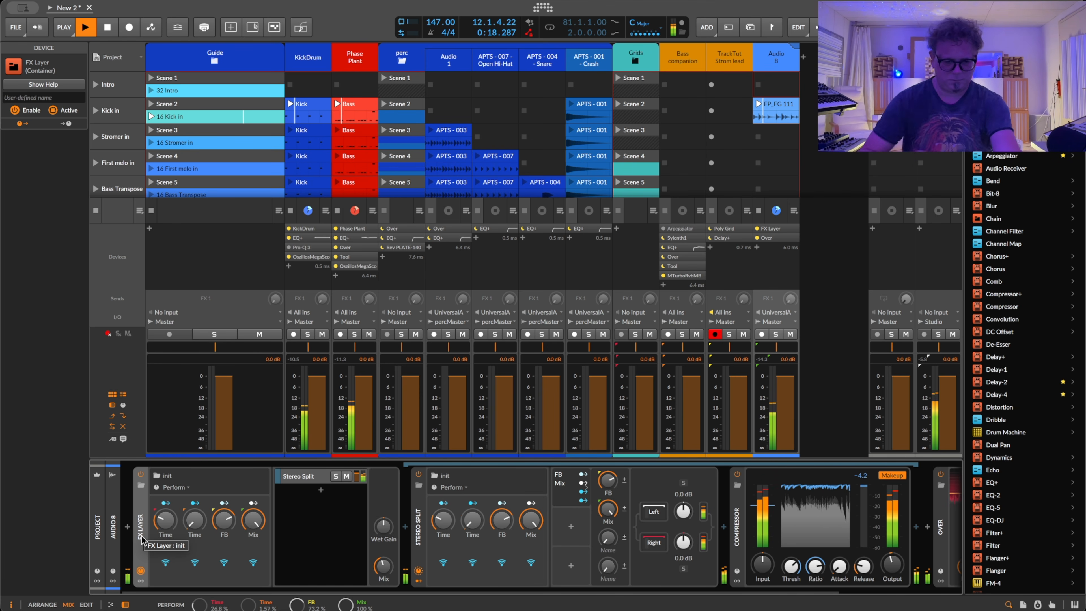
key("space")
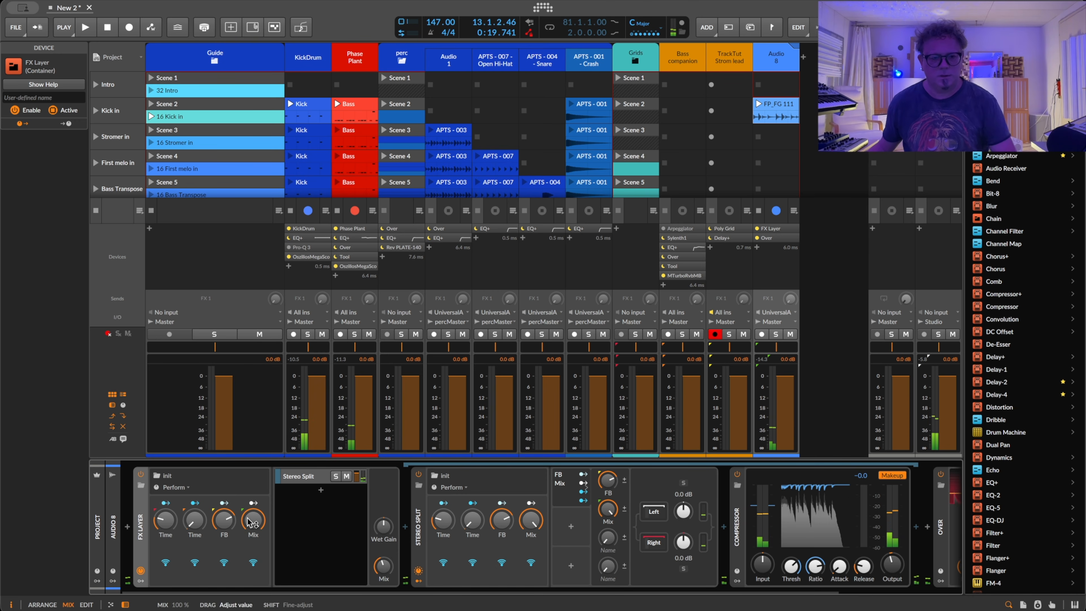
right_click(249, 521)
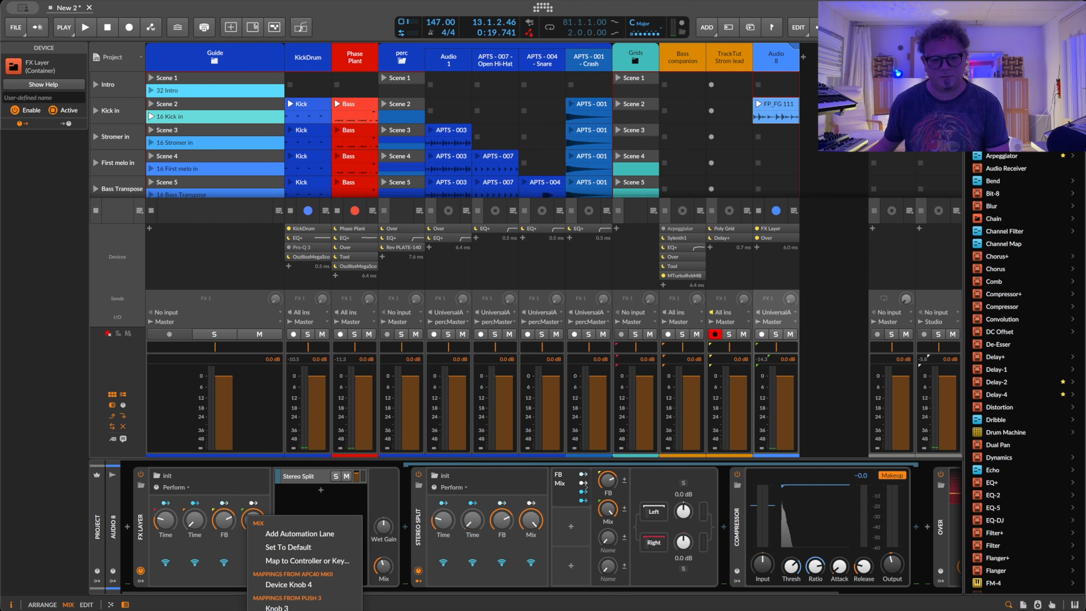
left_click(278, 610)
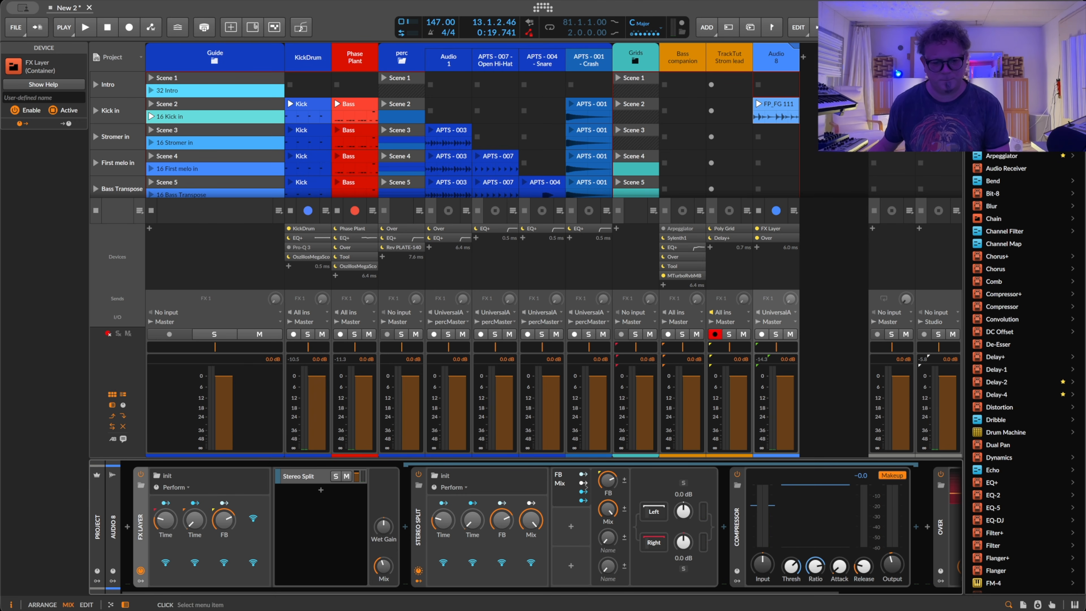
left_click(254, 520)
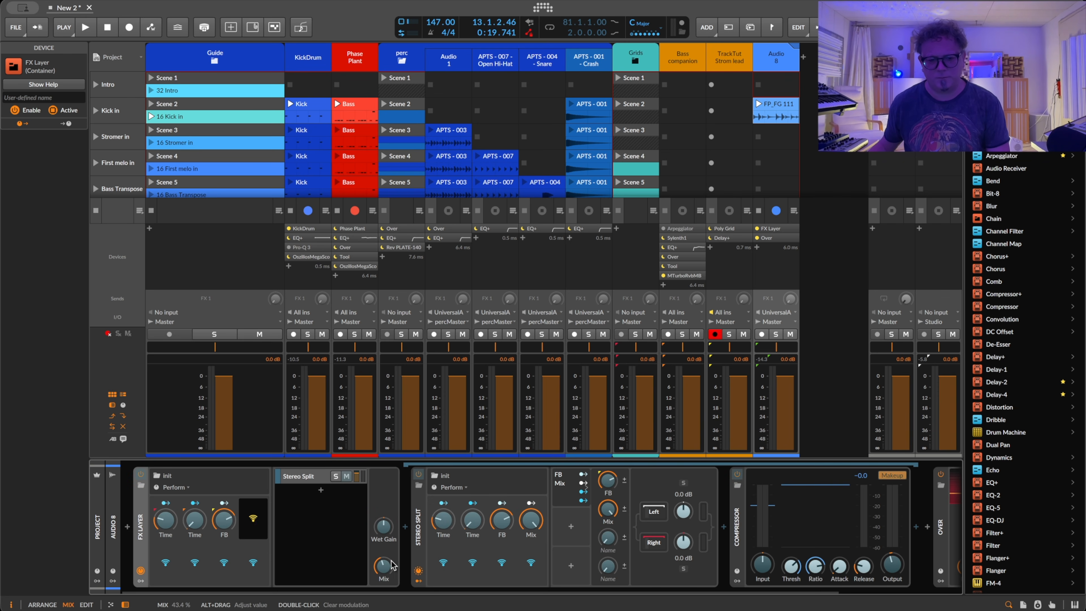
left_click(386, 568)
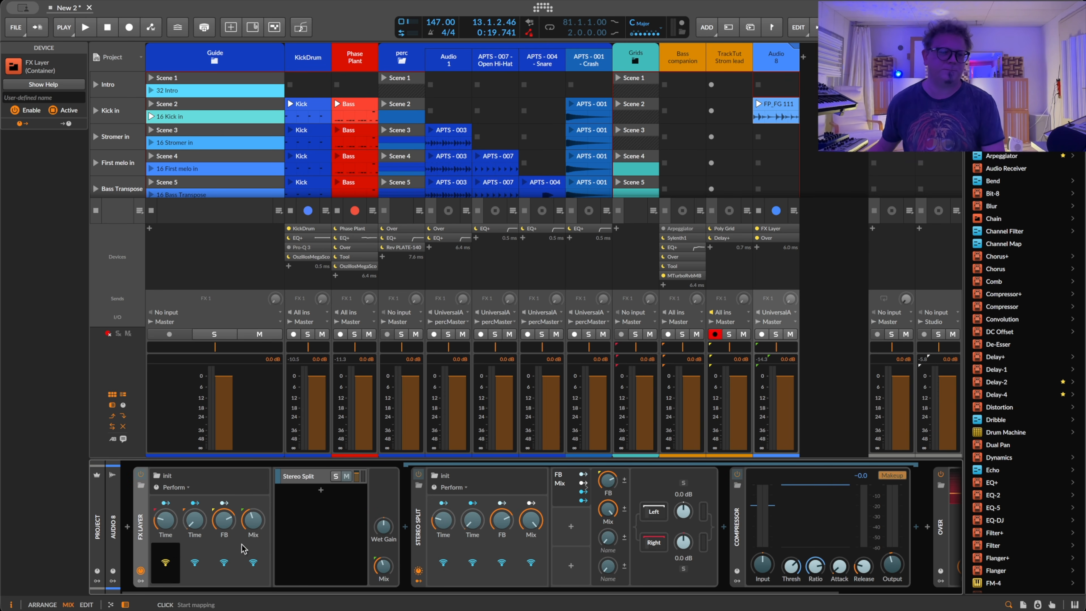
key("space")
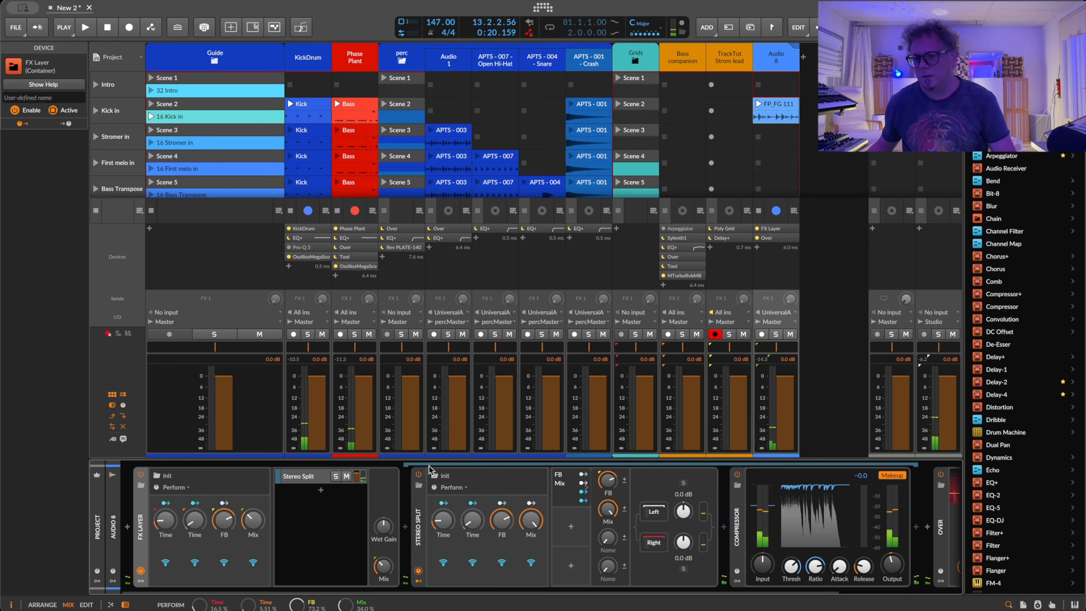
Insert the FX Grid preset "Pitch stutter probability" after the Compressor inside the FX Layer, searching My Library for "stutter".
left_click(917, 531)
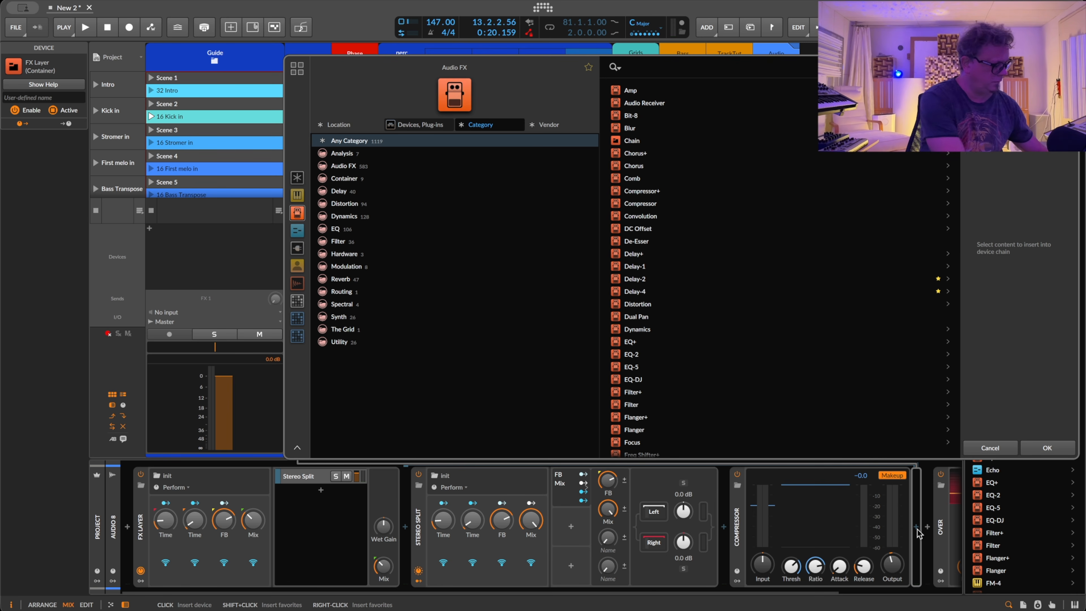
type("grid")
key("Down")
key("Right")
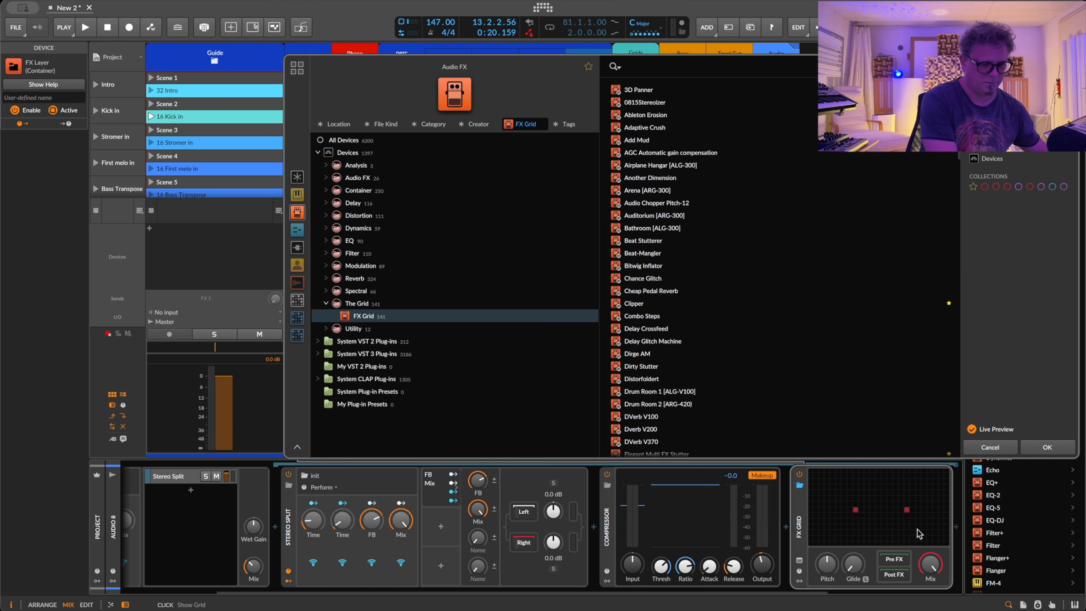
key("ctrl+6")
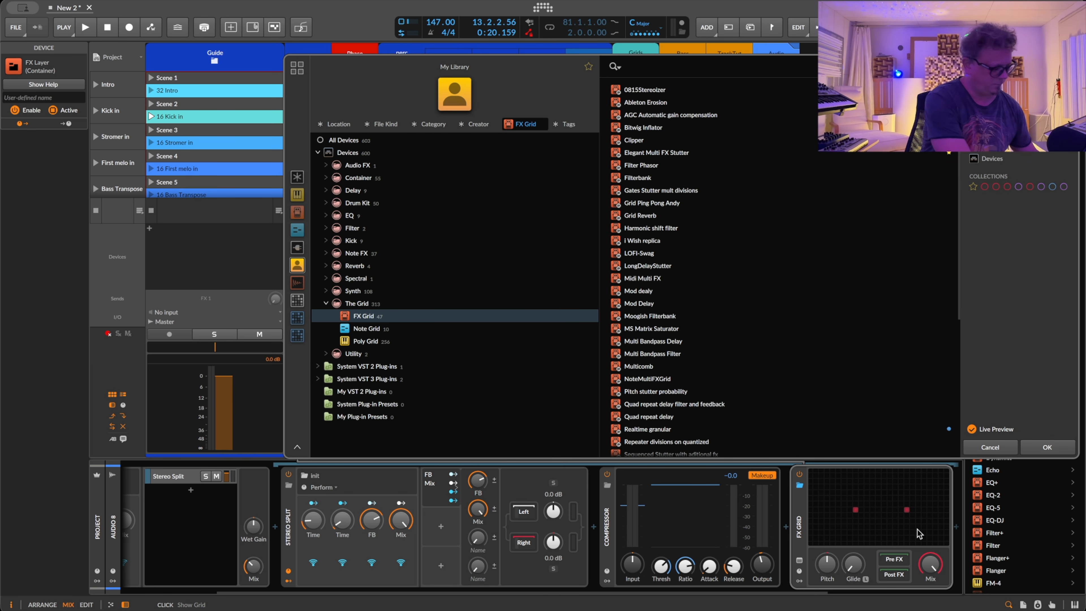
type("stutter")
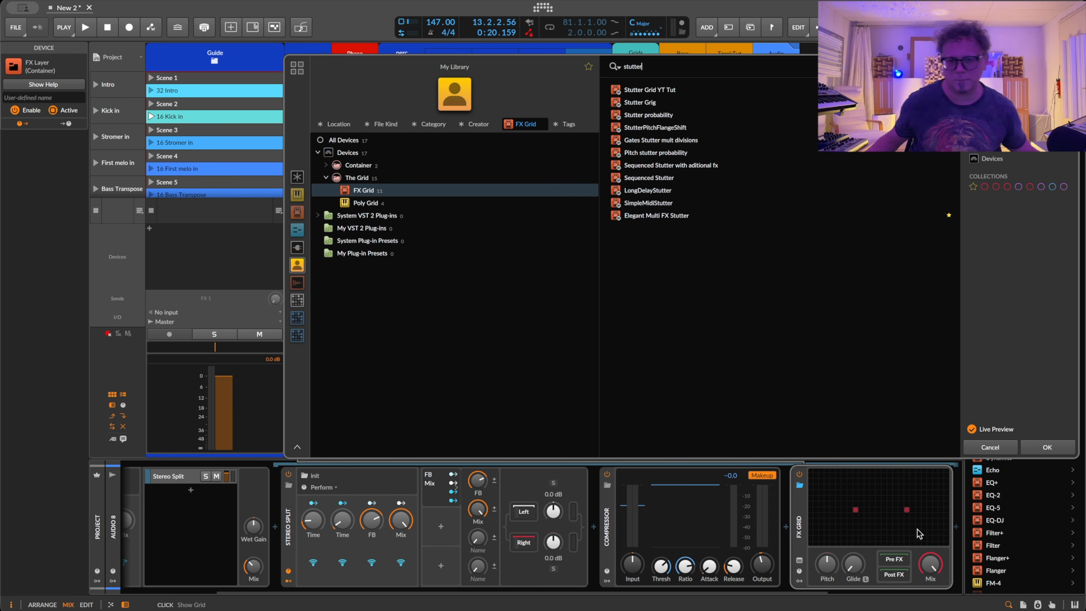
double_click(680, 153)
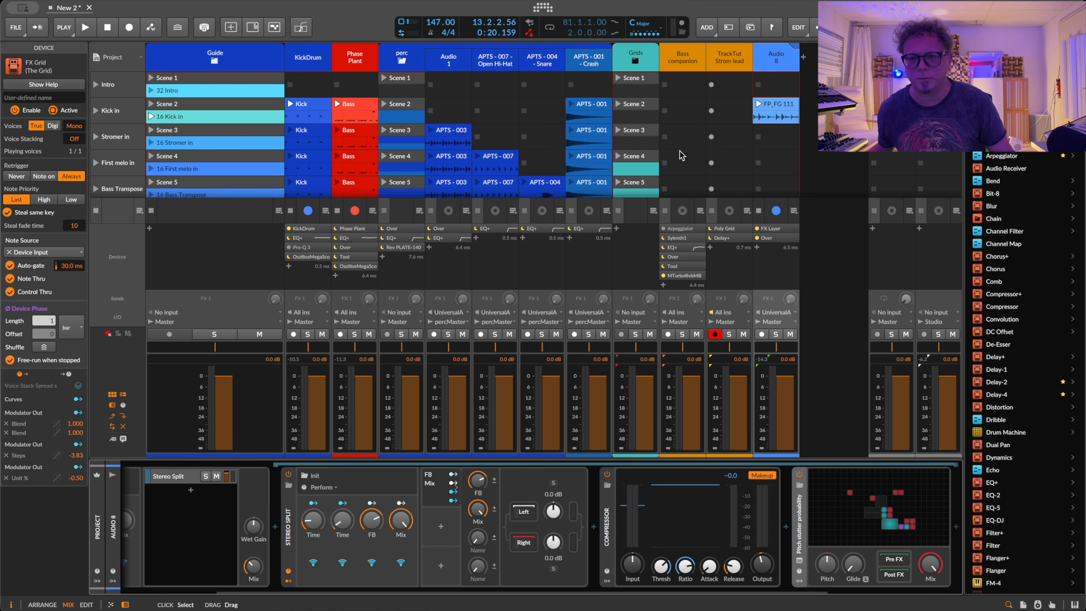
Open the Pitch stutter probability patch in the expanded grid view, play it, and examine its Chance and Reverse modules.
left_click(934, 523)
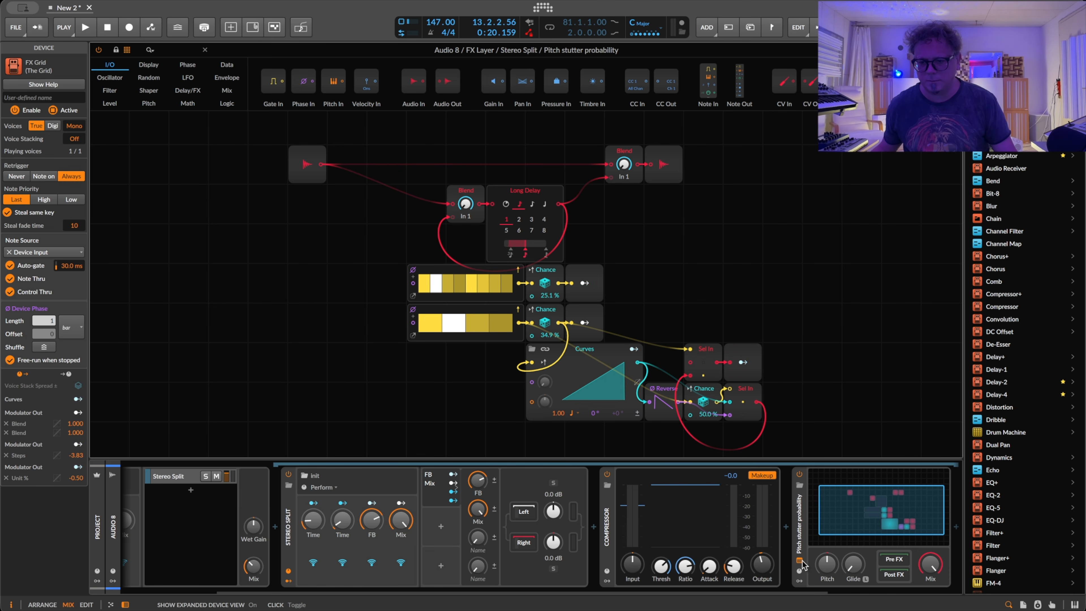
left_click(800, 561)
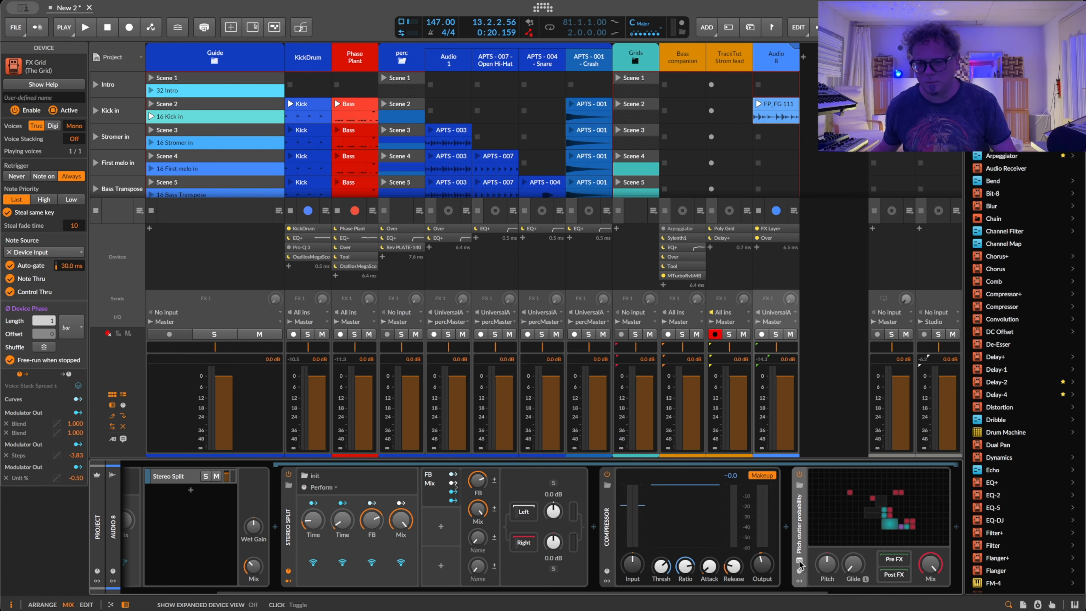
left_click(799, 563)
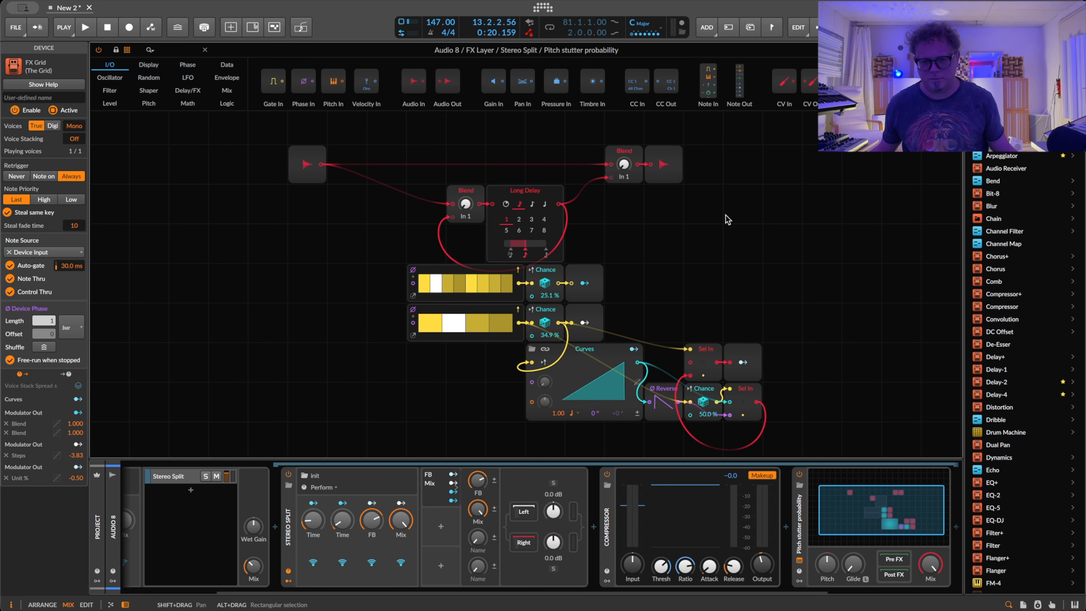
key("space")
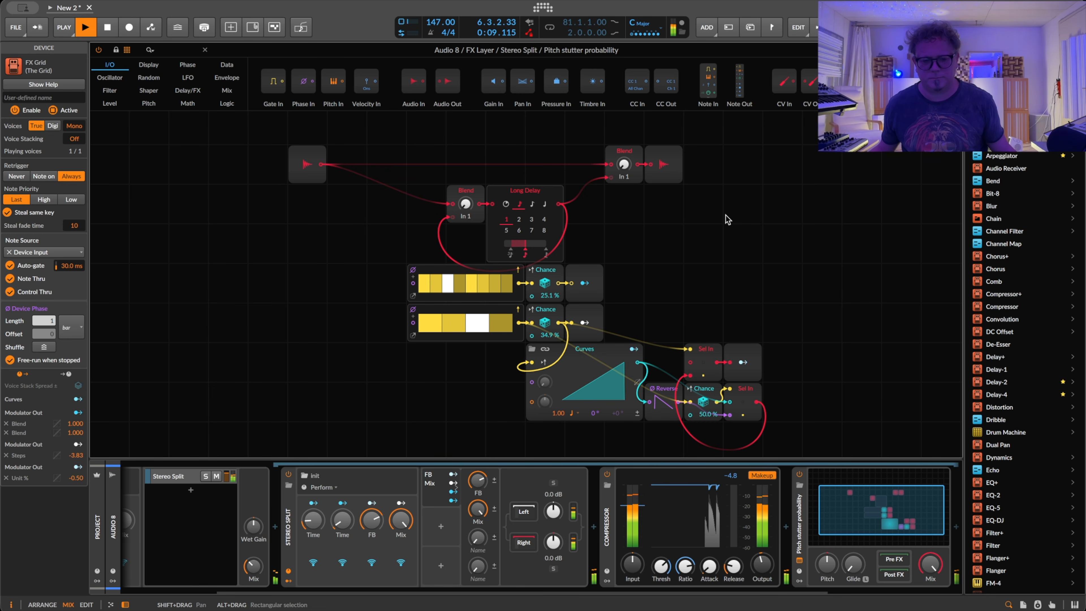
key("space")
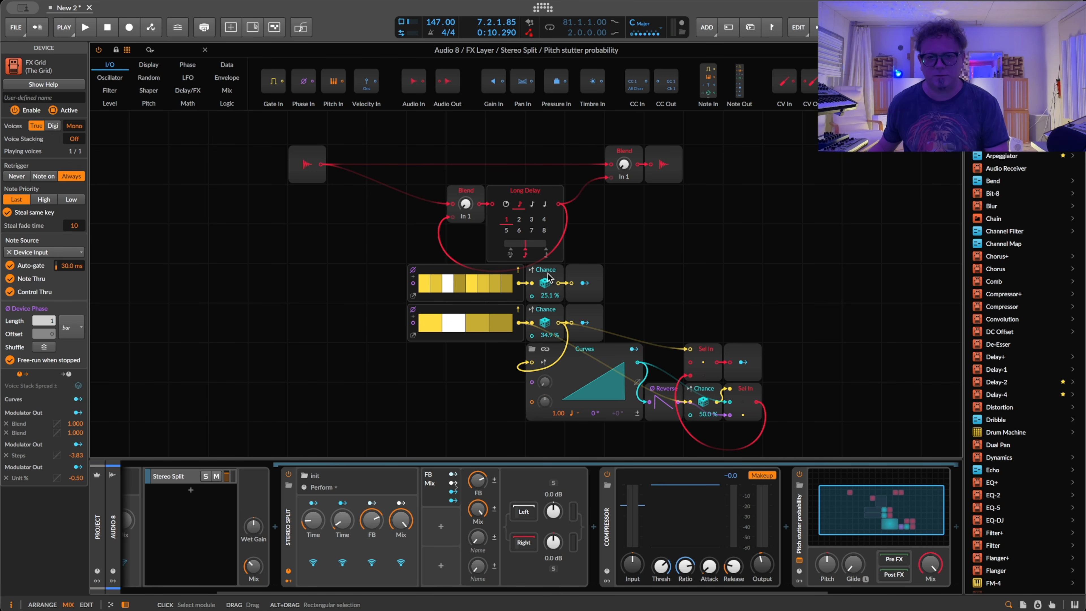
left_click(549, 281)
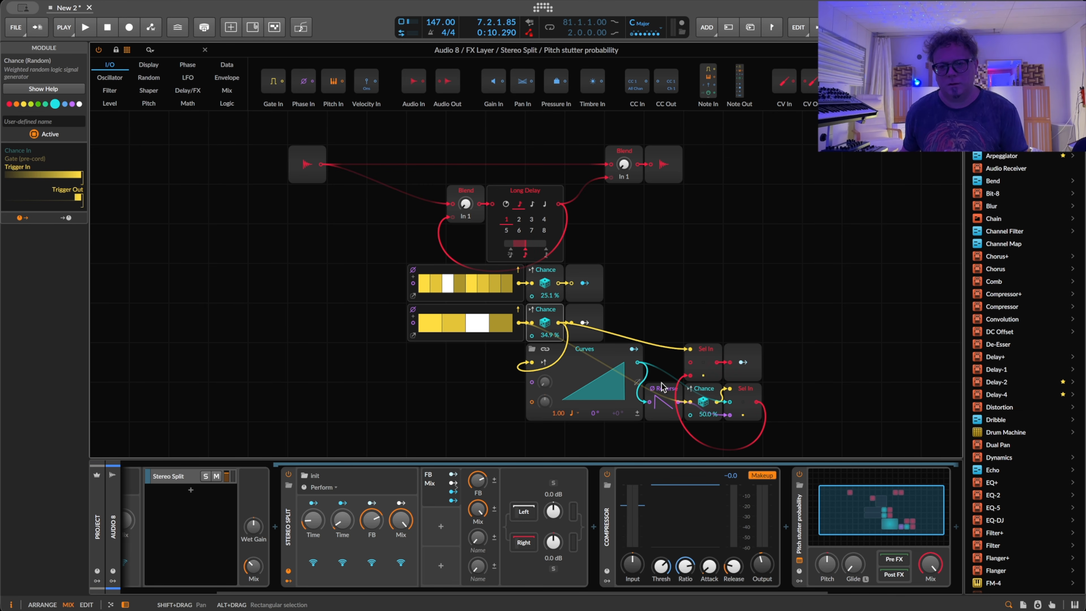
left_click(662, 395)
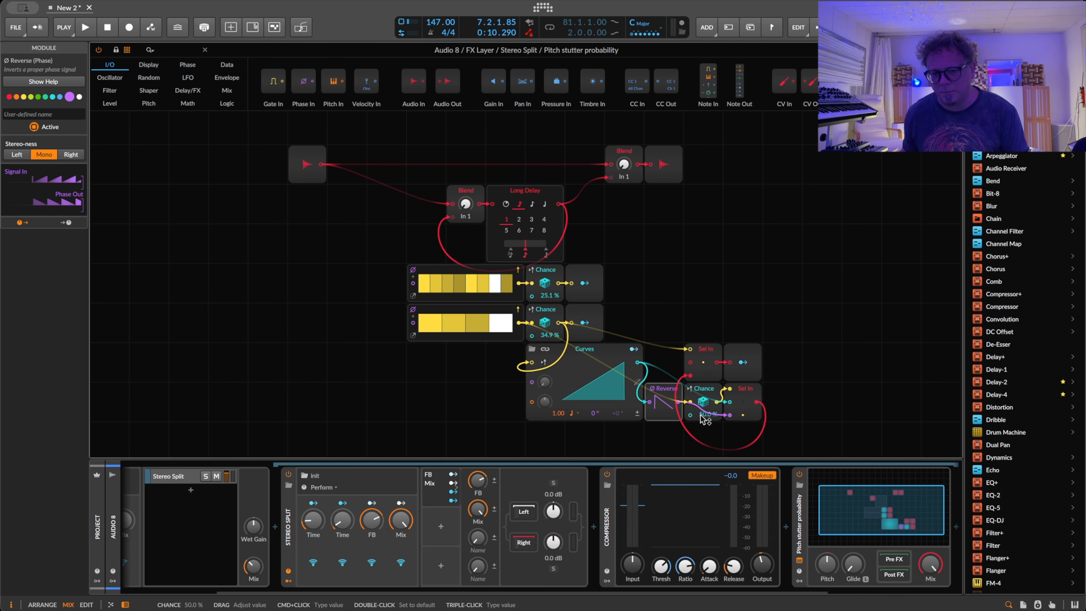
Map the FX Layer's fifth and sixth remote controls to the upper two Chance modules' probabilities in the stutter patch.
scroll(427, 520, "left", 3)
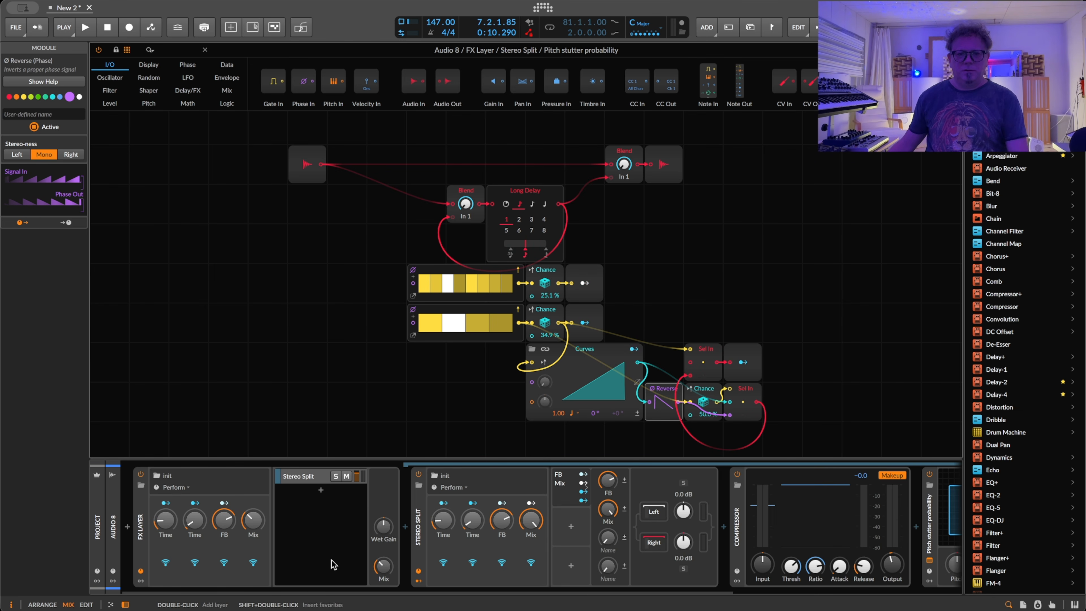
left_click(257, 575)
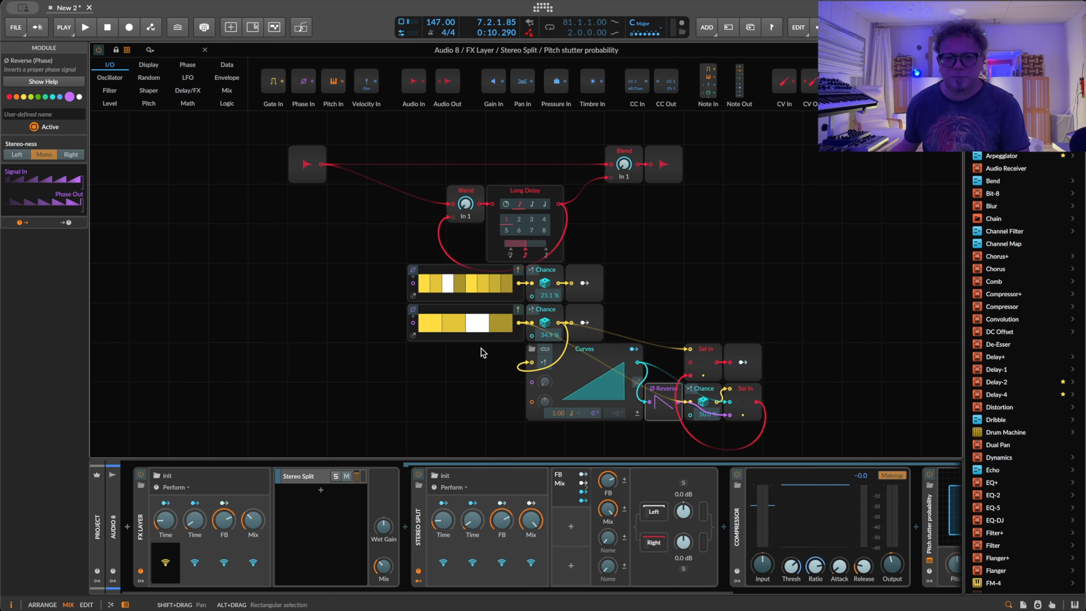
left_click(550, 299)
left_click(549, 334)
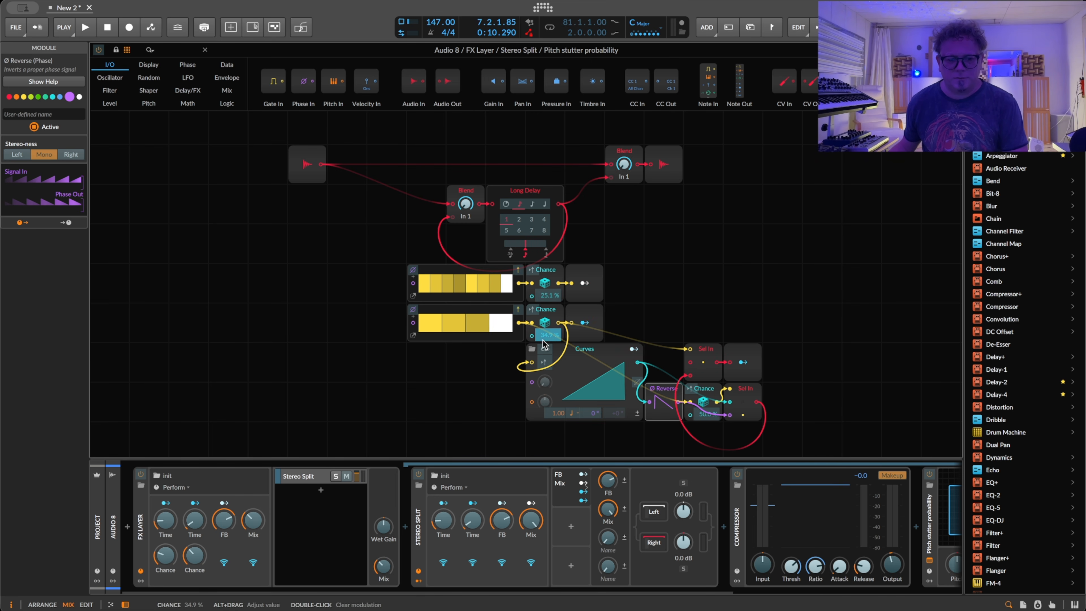
Rename the FX Layer's fifth and sixth remote controls as Stutter Prob and Pitch Prob.
left_click(215, 564)
double_click(163, 570)
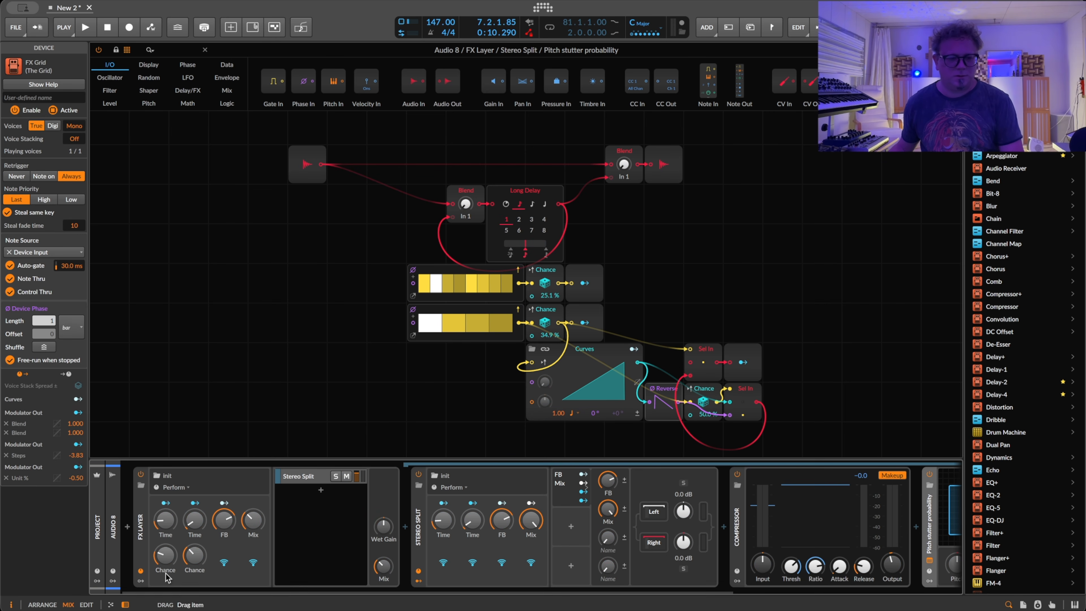
type("St")
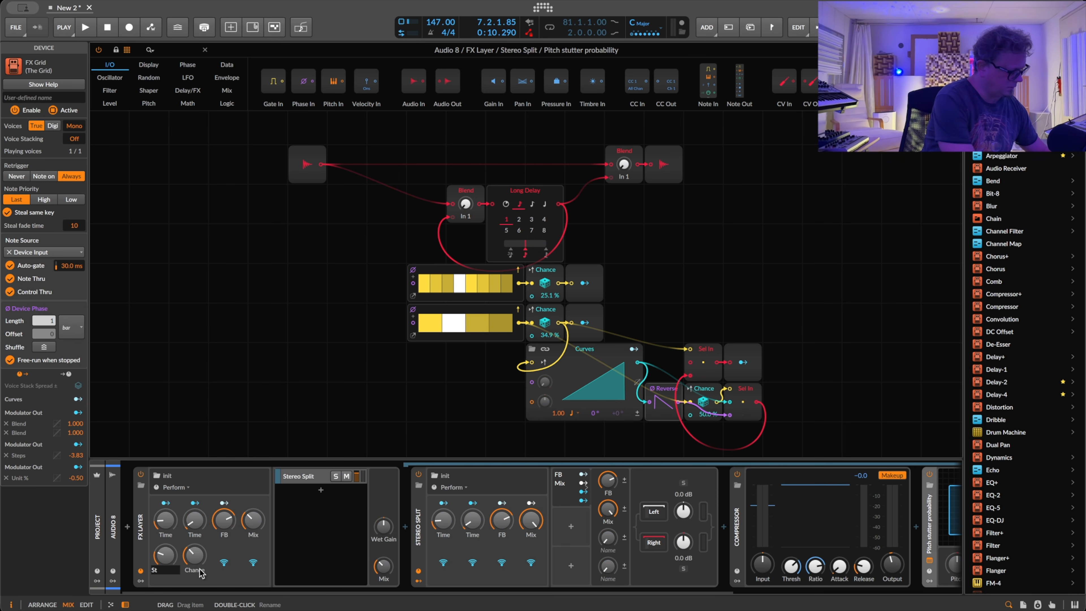
type("utter Prob")
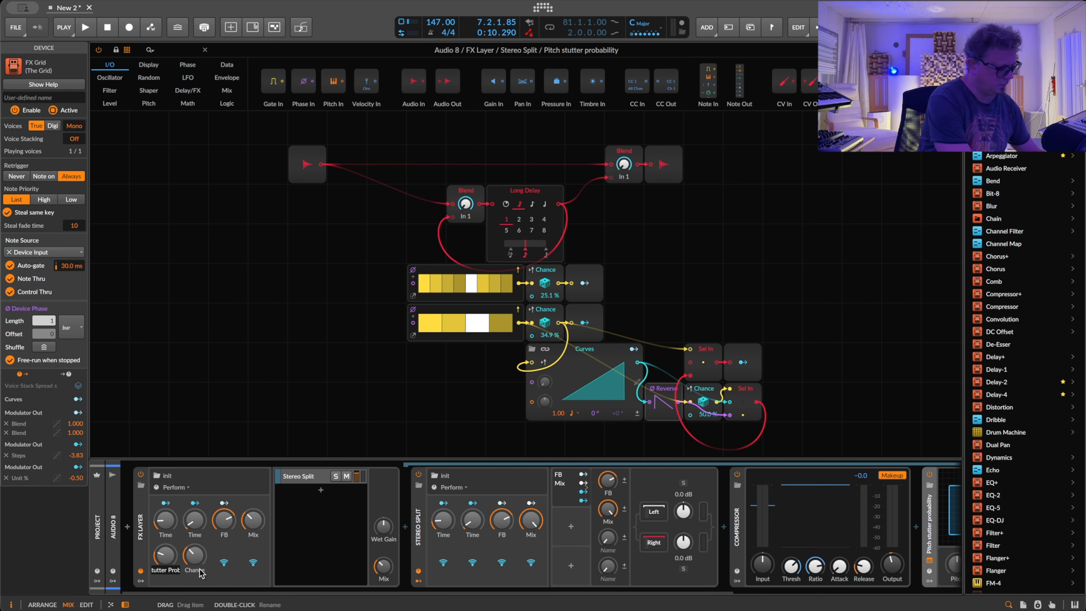
key("Return")
double_click(195, 570)
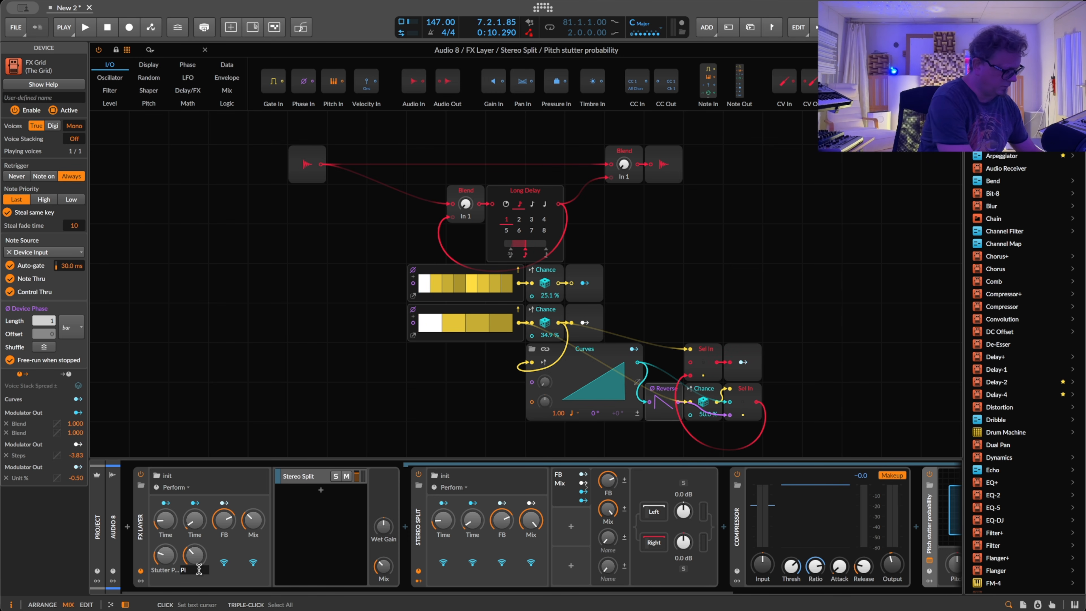
type("Pitch")
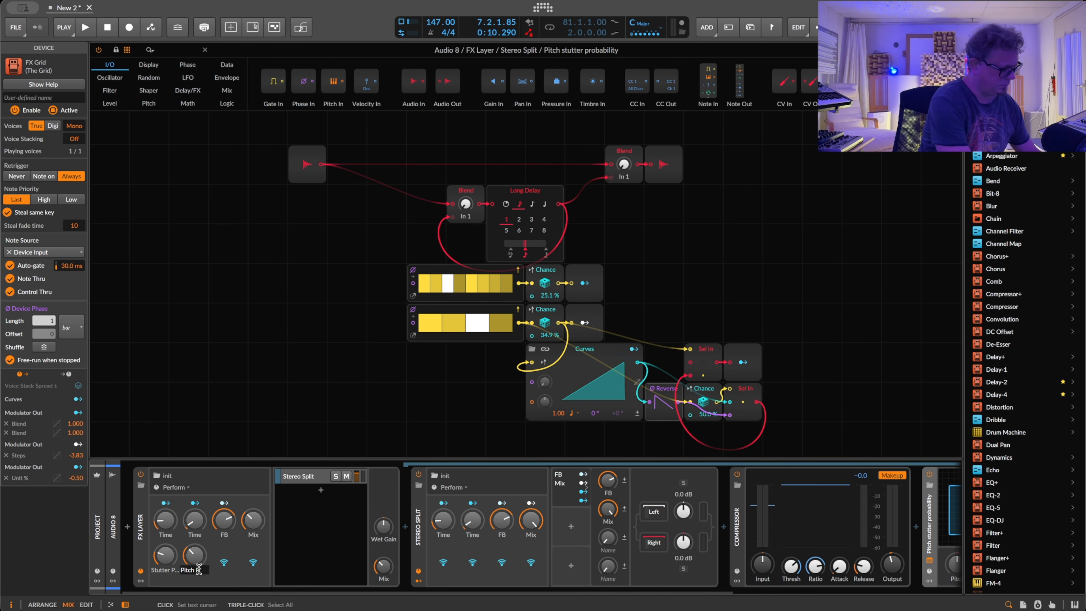
type(" Prob")
key("Return")
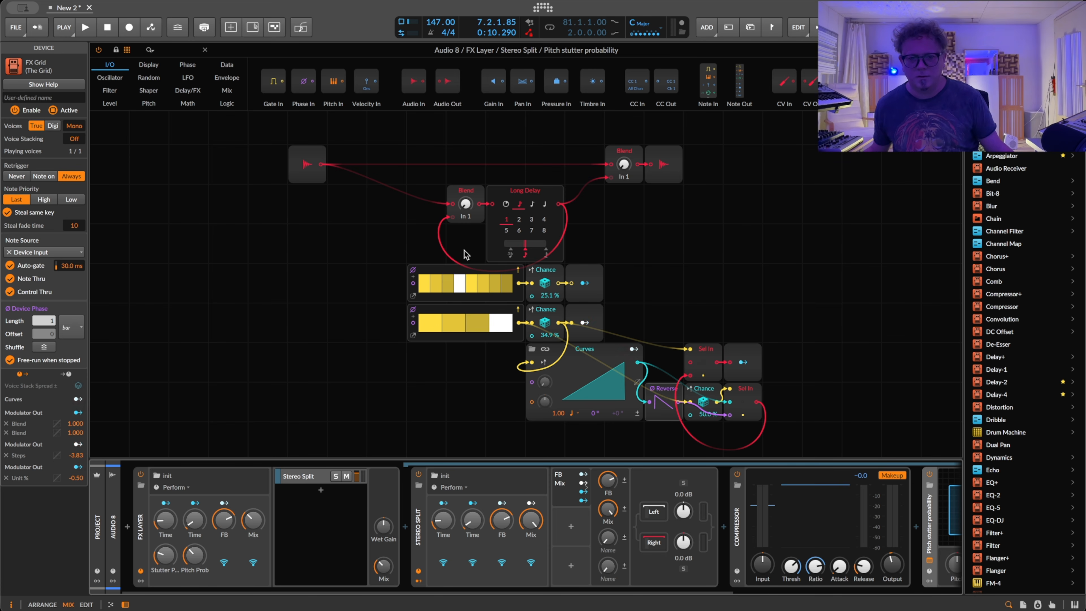
Examine the Long Delay and its input Blend module in the pitch stutter patch.
scroll(465, 253, "down", 2)
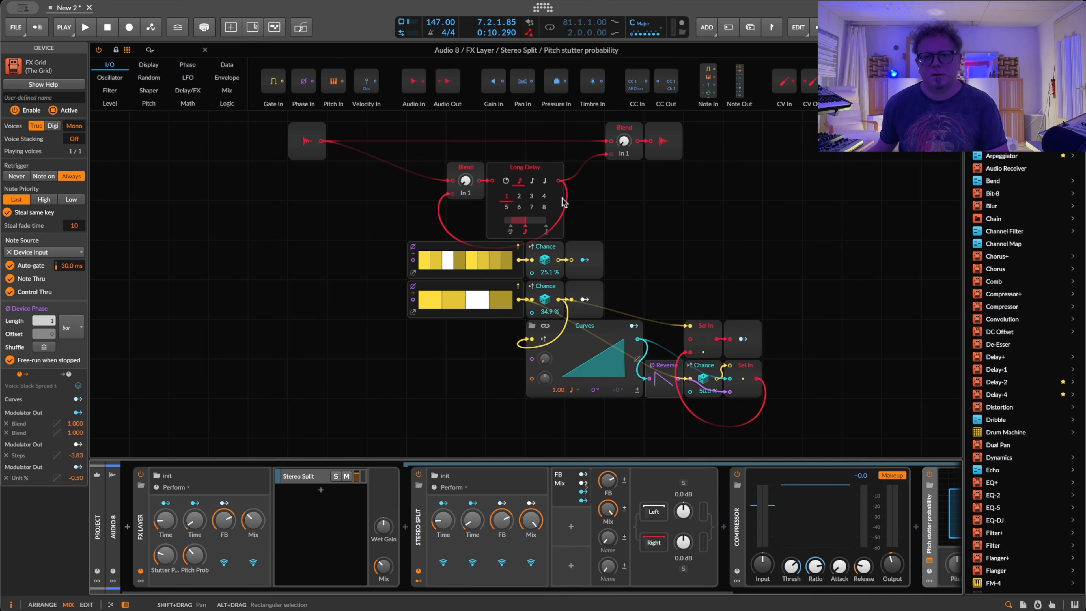
left_click(538, 177)
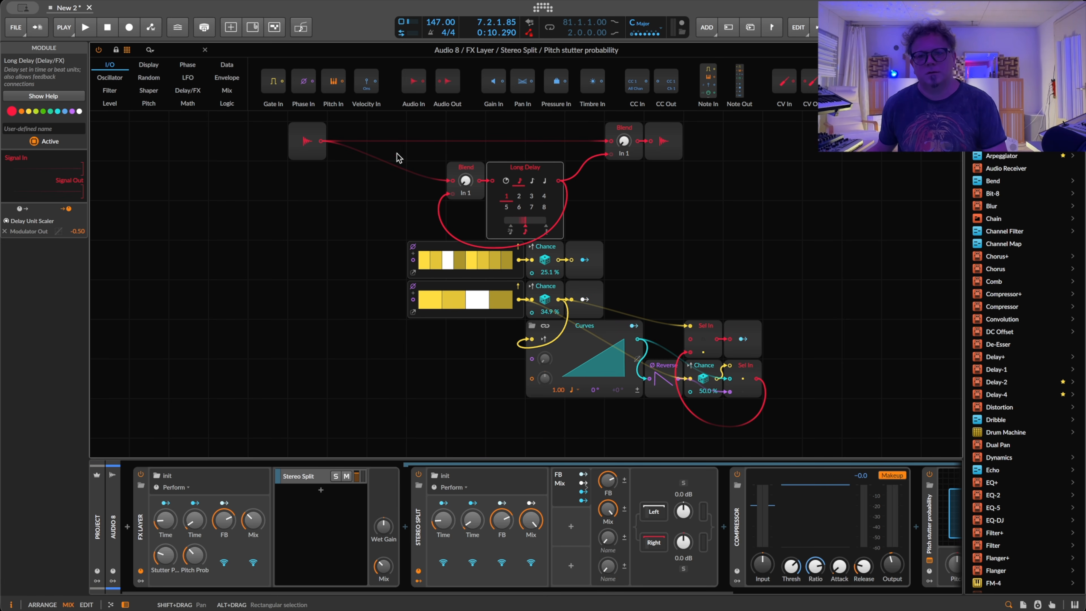
left_click(448, 166)
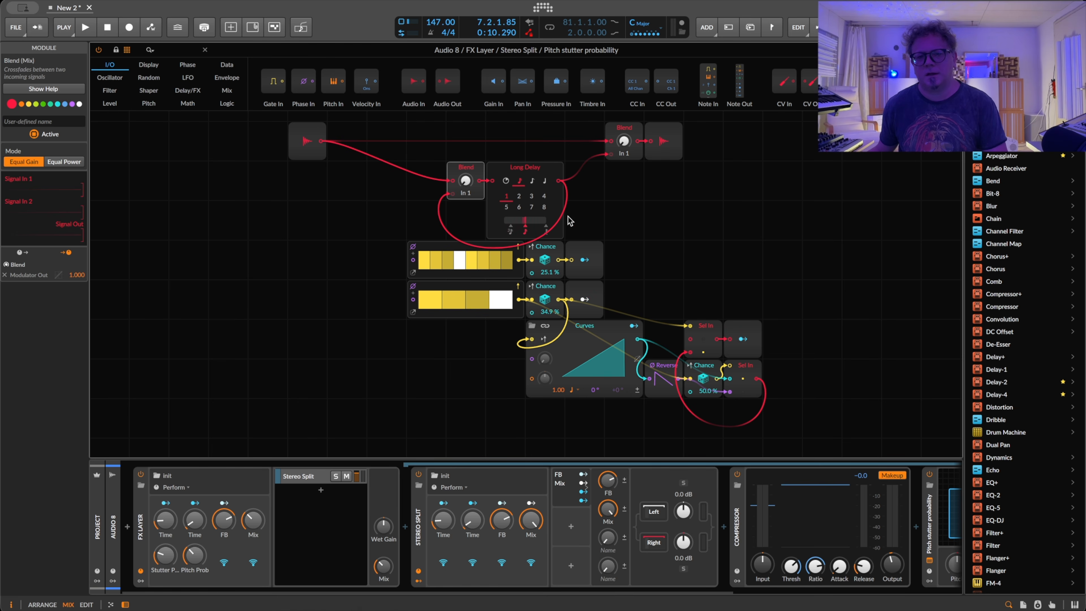
Test the FX Layer's remotes during playback, with Stutter Prob at 18.8 % and Pitch Prob at 32.5 %.
key("space")
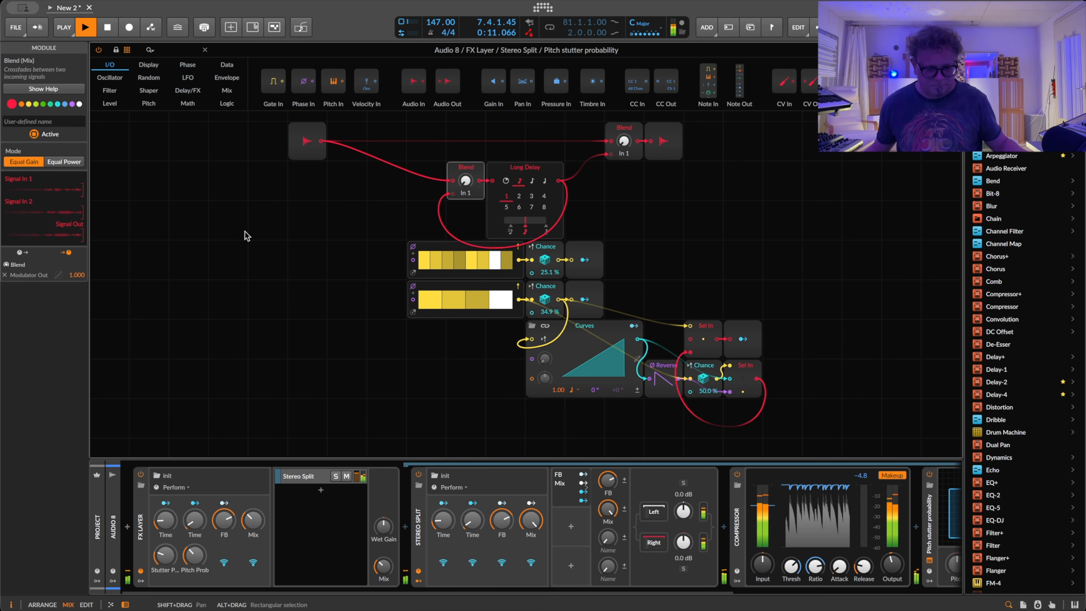
left_click(141, 531)
left_click(140, 532)
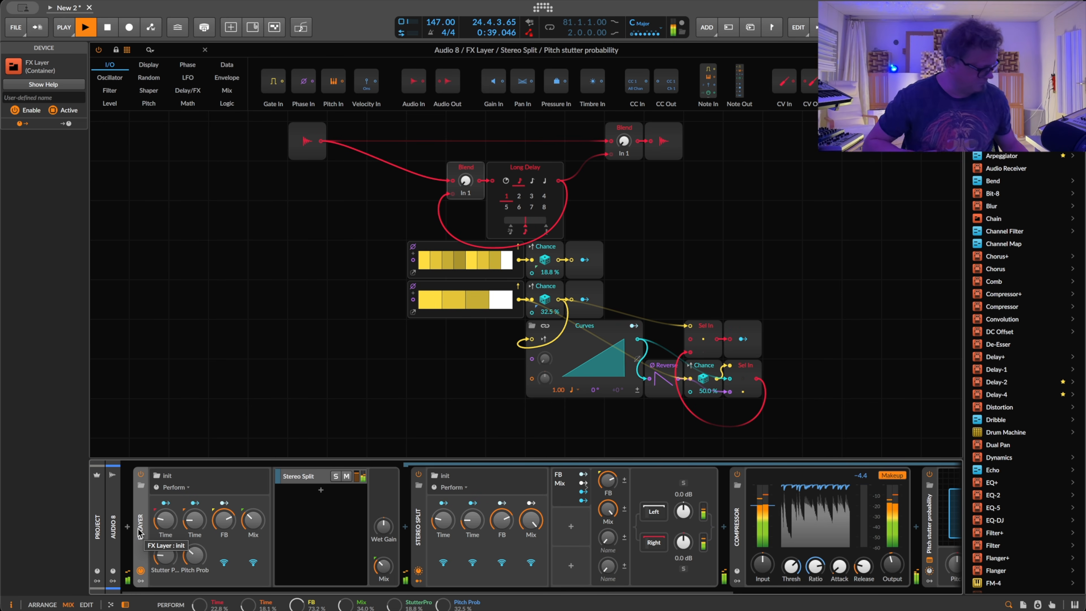
key("space")
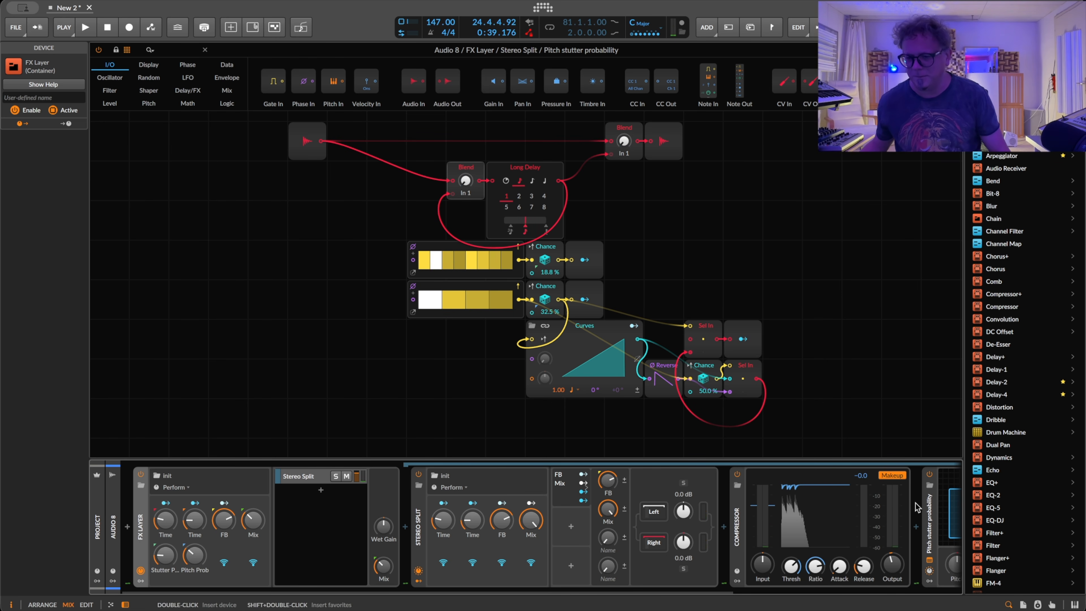
Move the Pitch stutter probability device ahead of the Compressor and test the new order during playback with the FX Layer's remotes.
left_click_drag(930, 517, 752, 517)
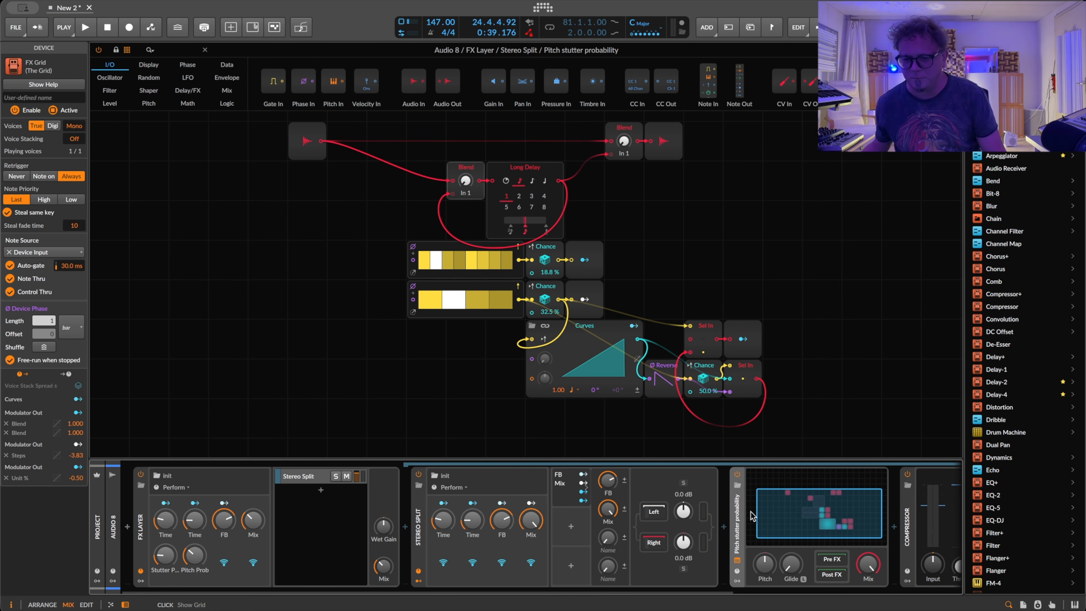
key("space")
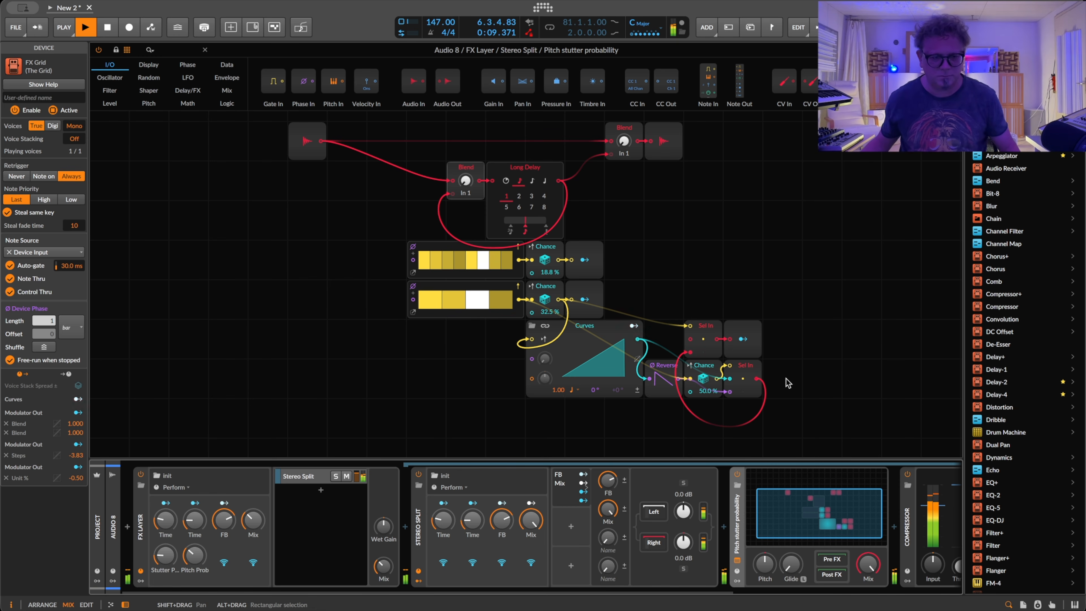
left_click(142, 536)
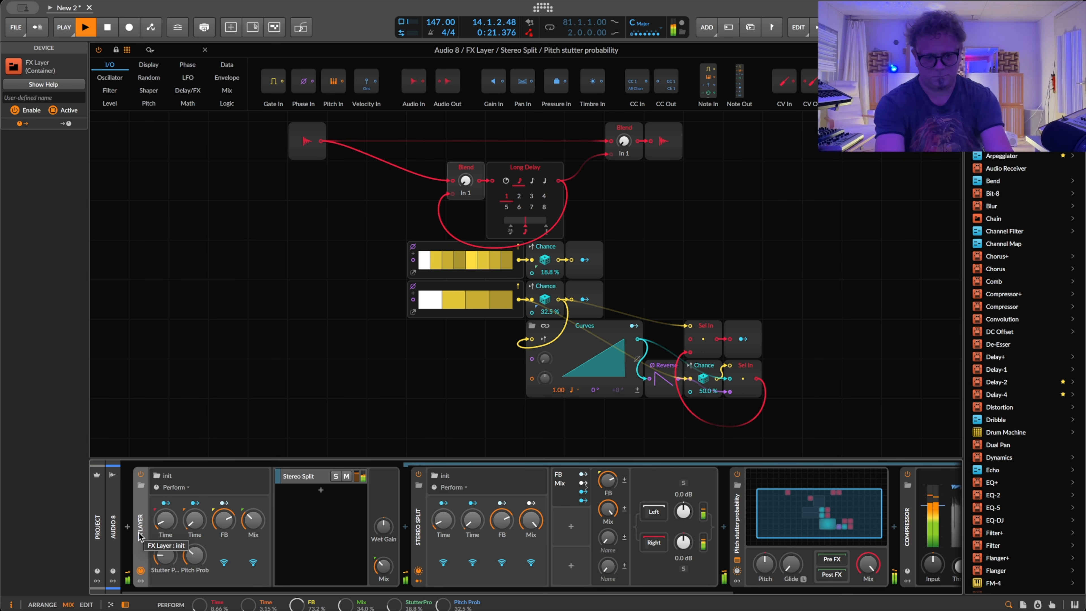
key("space")
key("space")
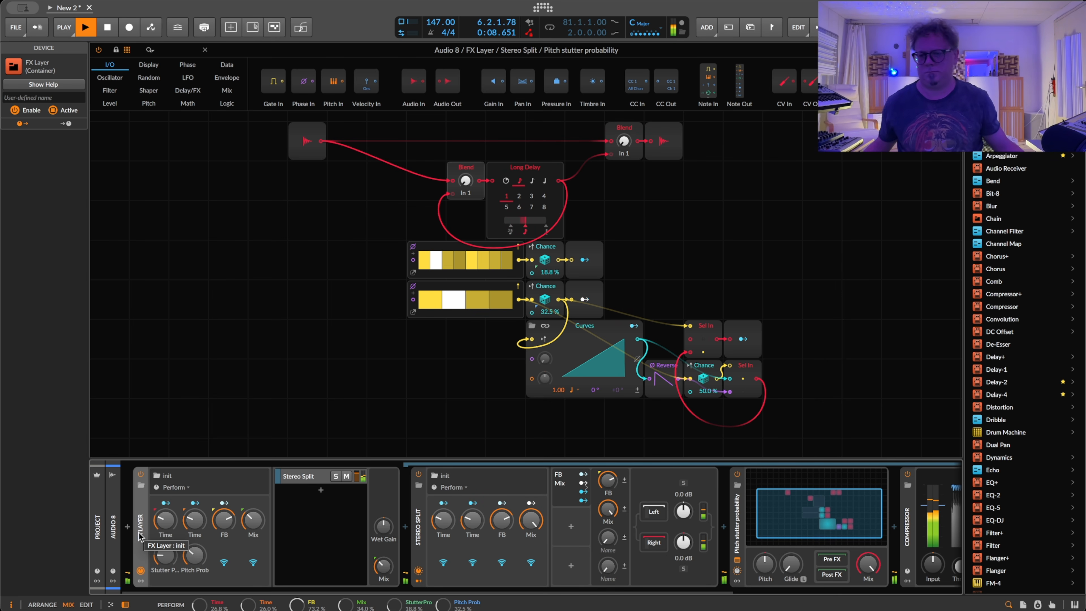
left_click_drag(140, 537, 443, 564)
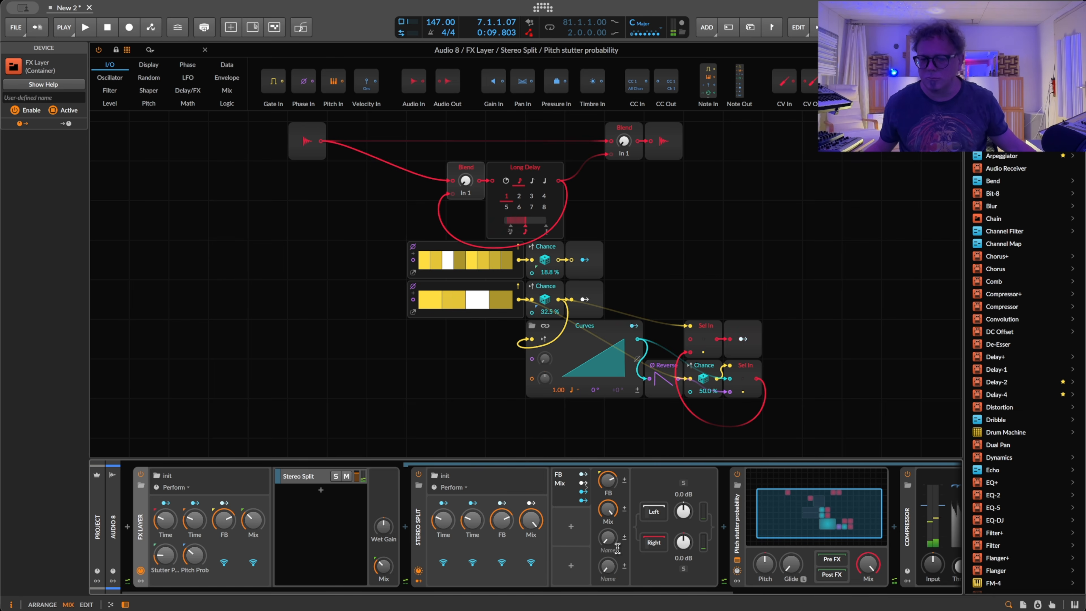
Insert a Freq Shifter+ between the Pitch stutter probability device and the Compressor.
scroll(653, 547, "right", 5)
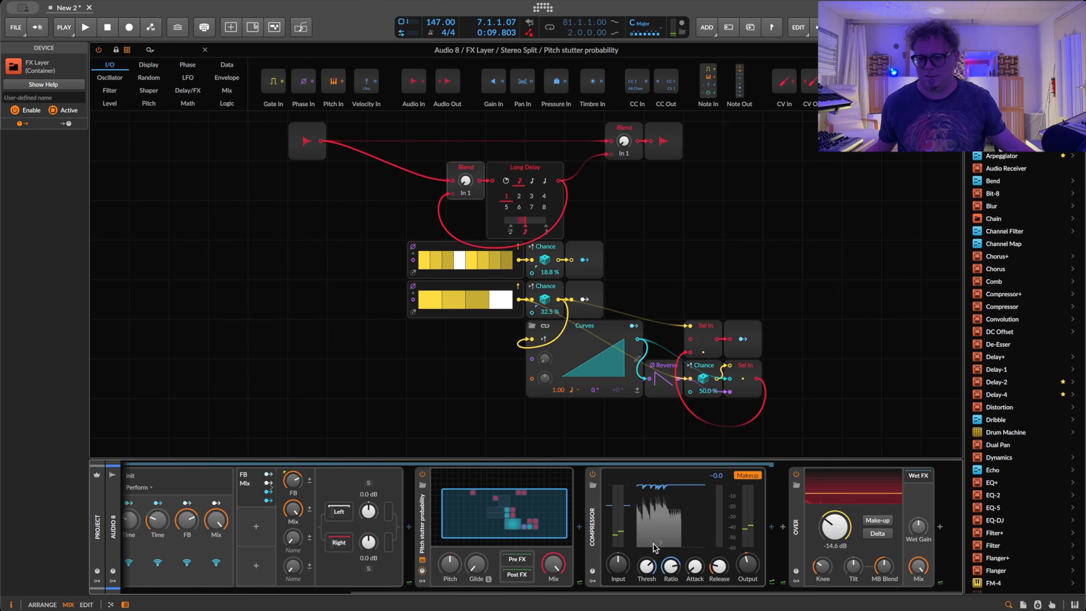
left_click(580, 528)
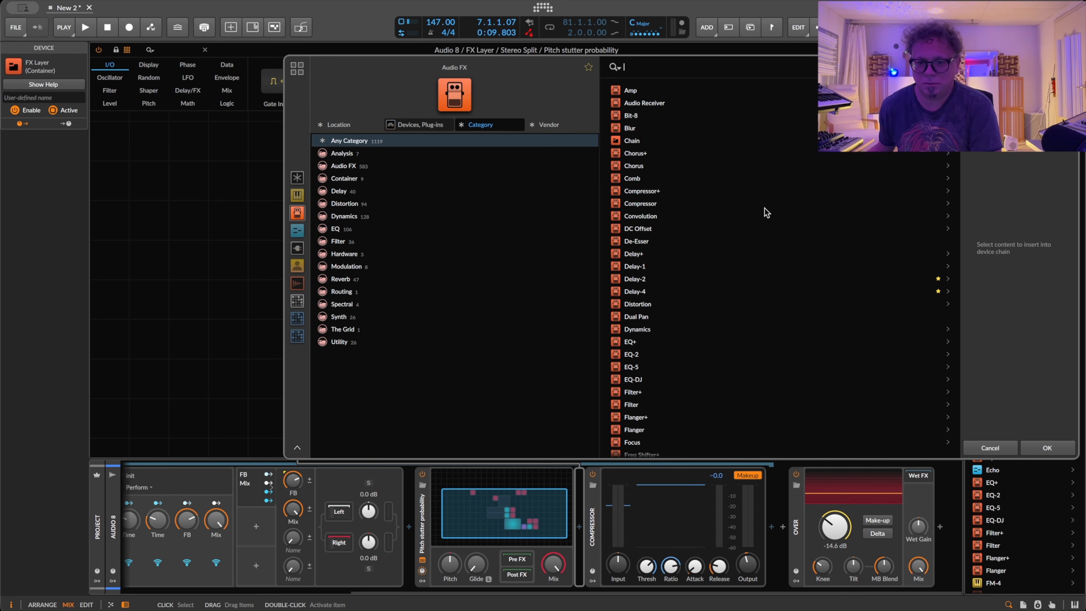
scroll(765, 207, "down", 3)
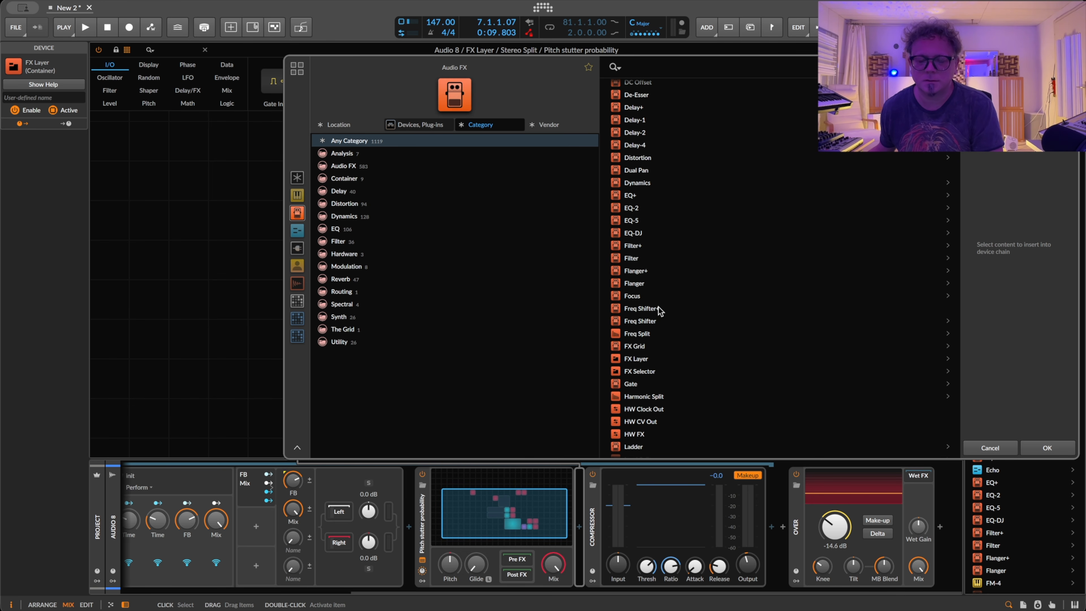
double_click(658, 308)
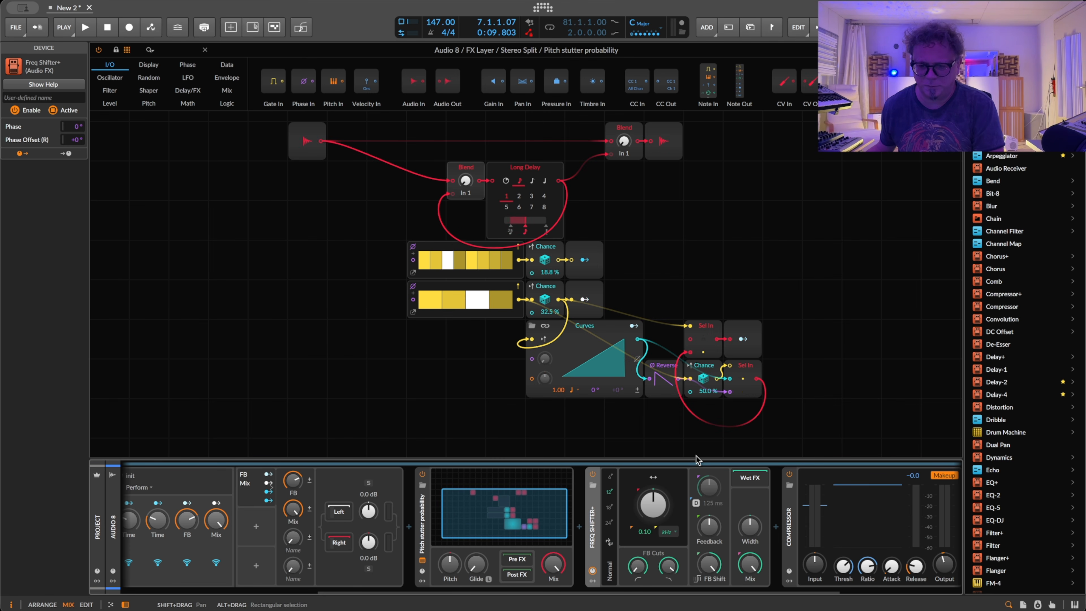
Set Freq Shifter+'s feedback to about 76.6 % and its frequency shift to about 0.03 kHz while auditioning it.
left_click_drag(709, 526, 709, 493)
key("space")
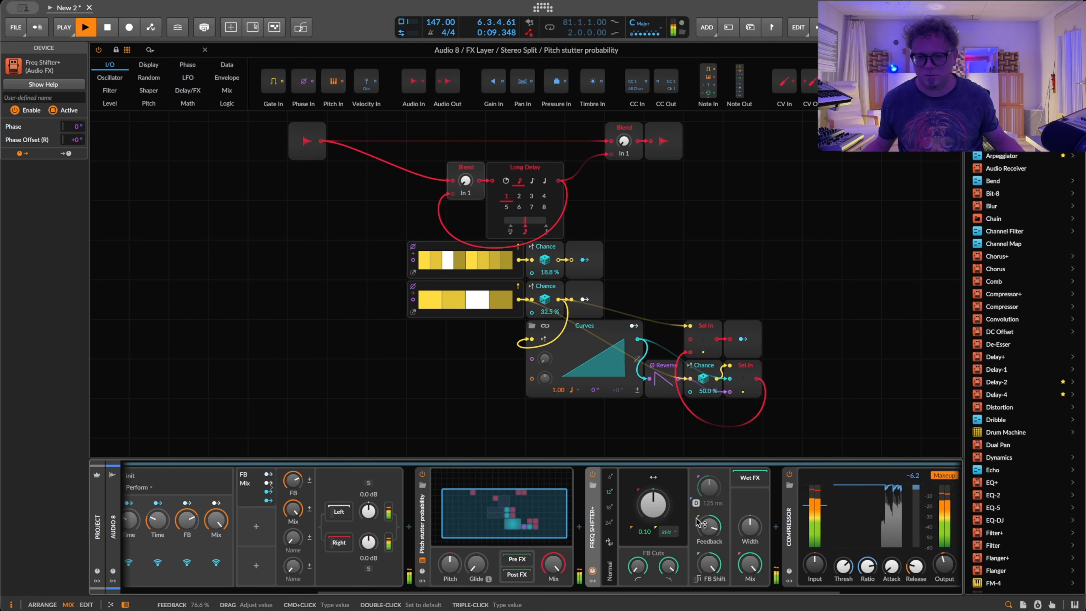
left_click_drag(653, 505, 644, 544)
key("space")
key("space")
mouse_move(653, 507)
left_mouse_down()
mouse_move(653, 472)
mouse_move(654, 506)
mouse_move(637, 517)
left_mouse_up()
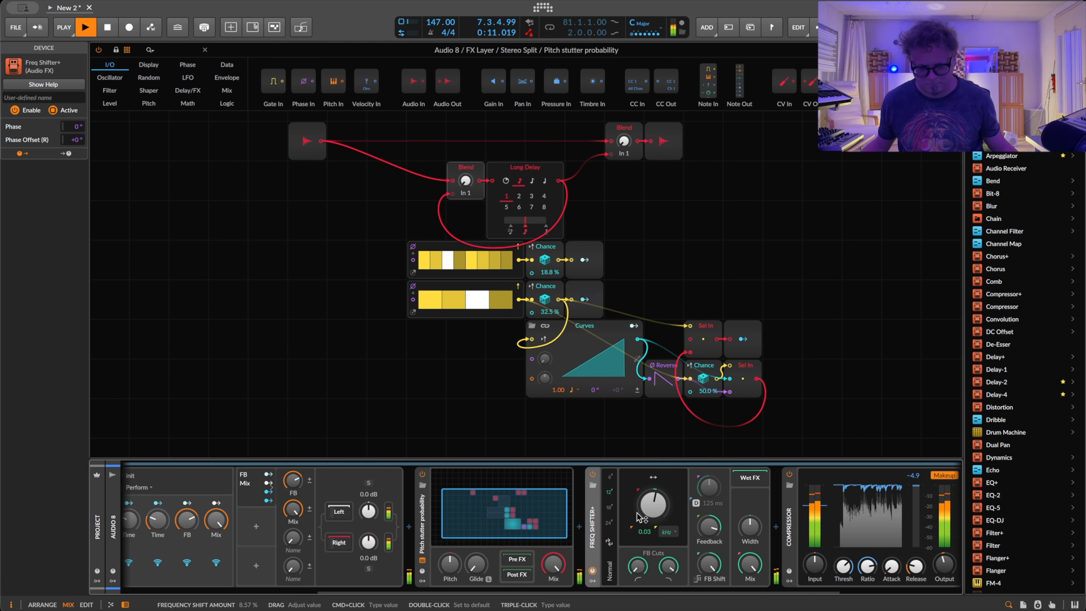
key("space")
Map the FX Layer's last two remotes to Freq Shifter+'s shift amount and Mix, labelled Shift and Mix.
scroll(357, 534, "left", 5)
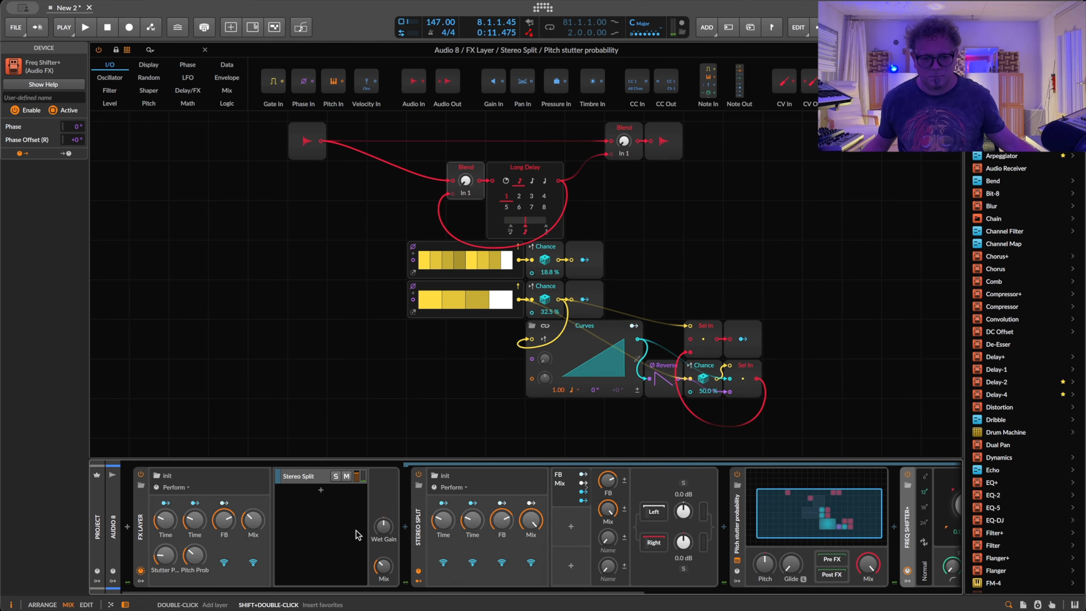
left_click(141, 548)
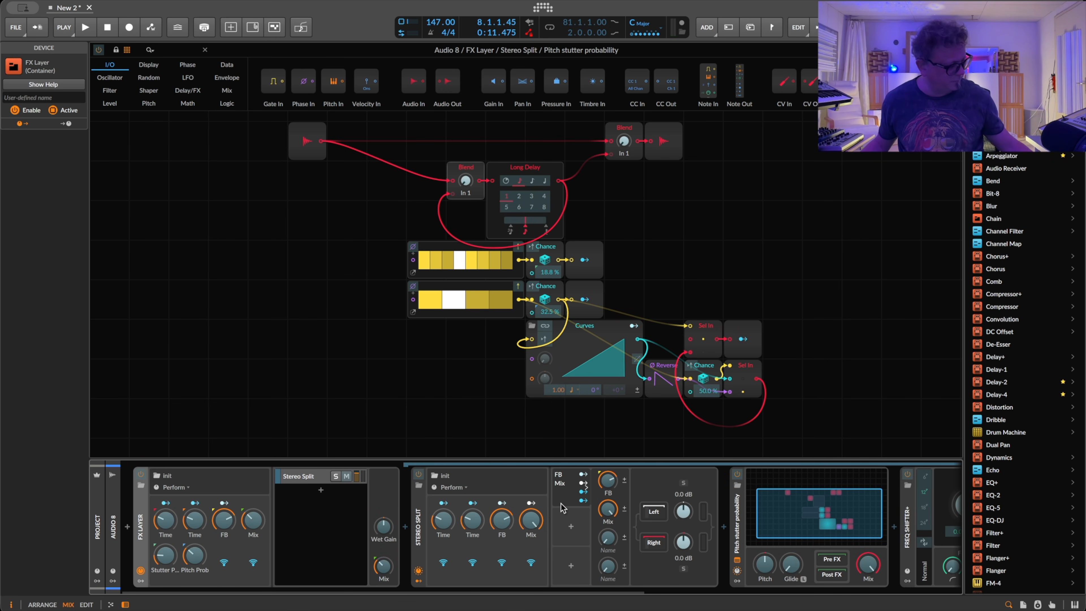
scroll(562, 508, "right", 4)
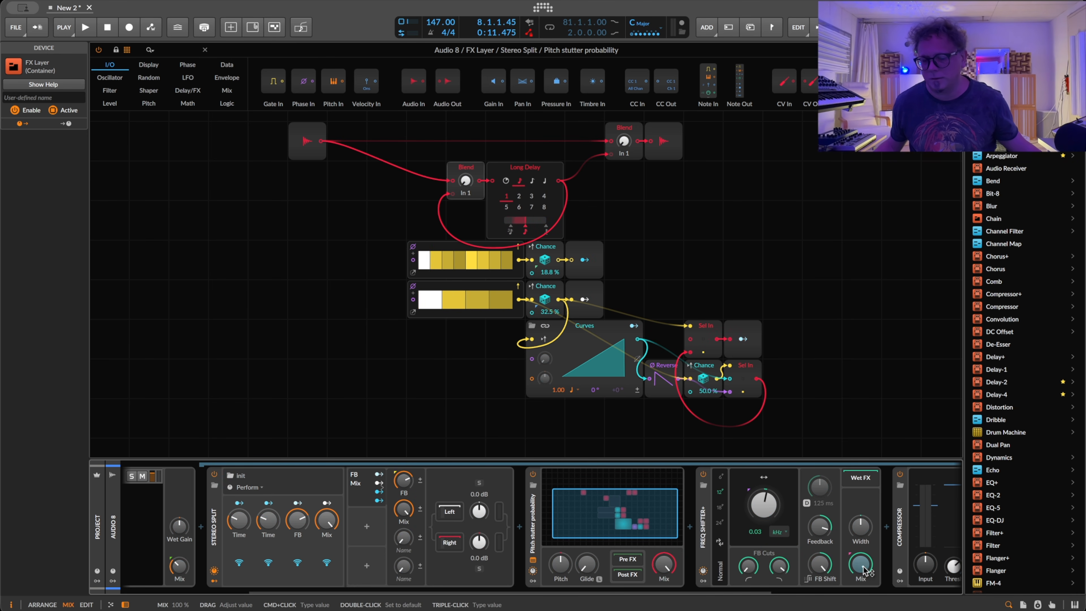
scroll(860, 567, "left", 4)
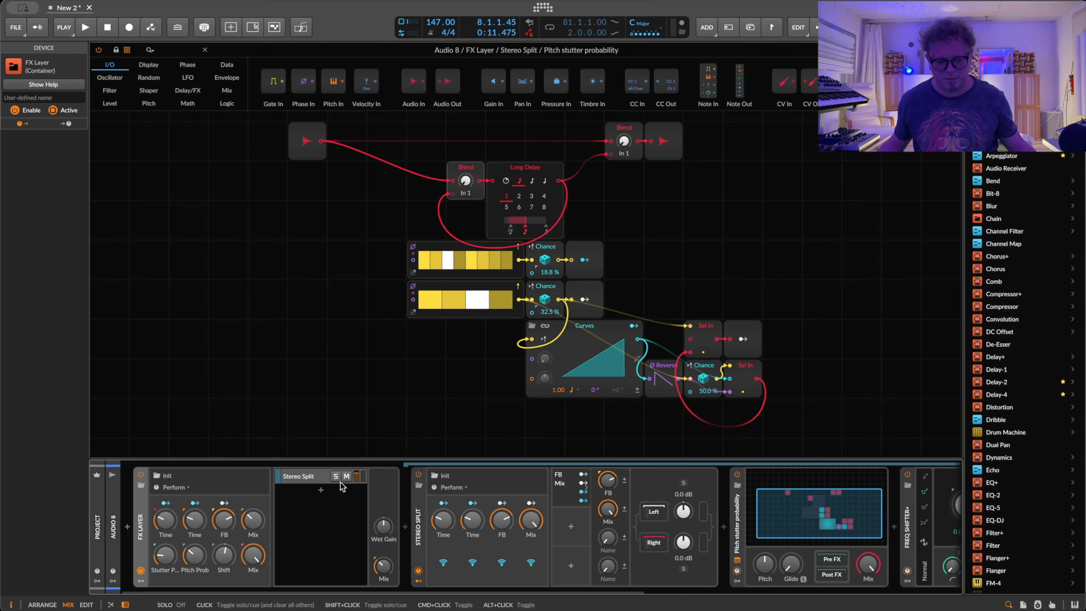
Test the FX Layer's remotes during playback, with Shift at 11.9 % and both Stutter Prob and the frequency shifter's Mix at 0 %.
key("space")
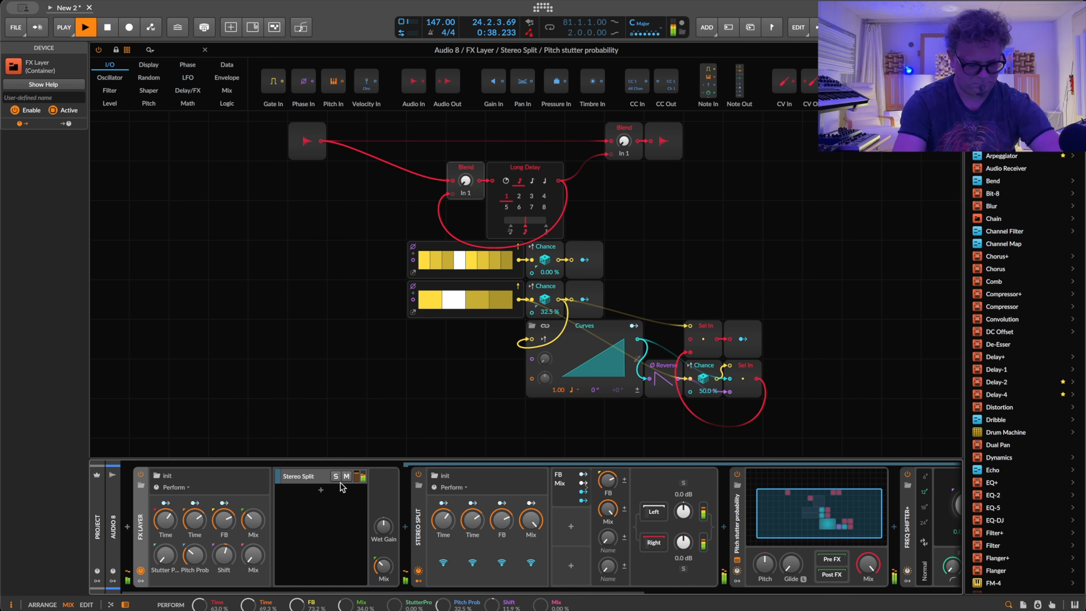
key("space")
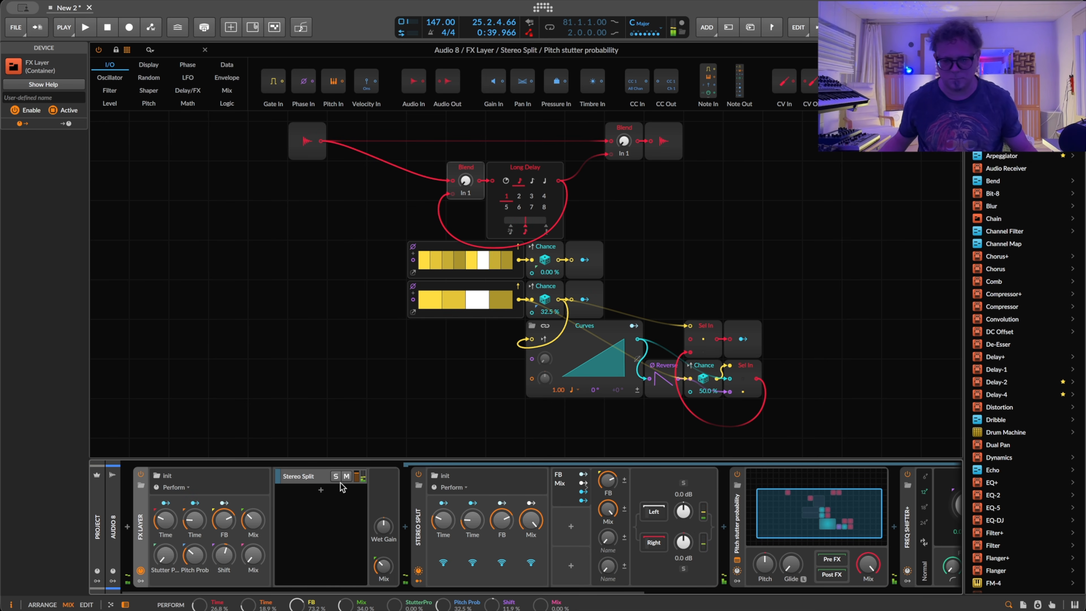
left_click(454, 391)
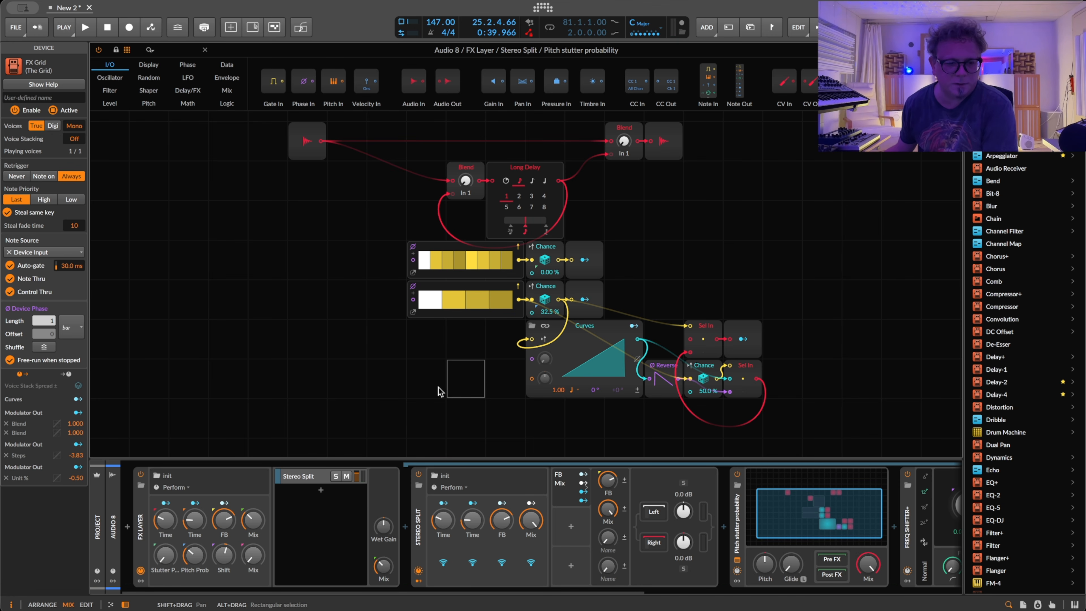
left_click(141, 530)
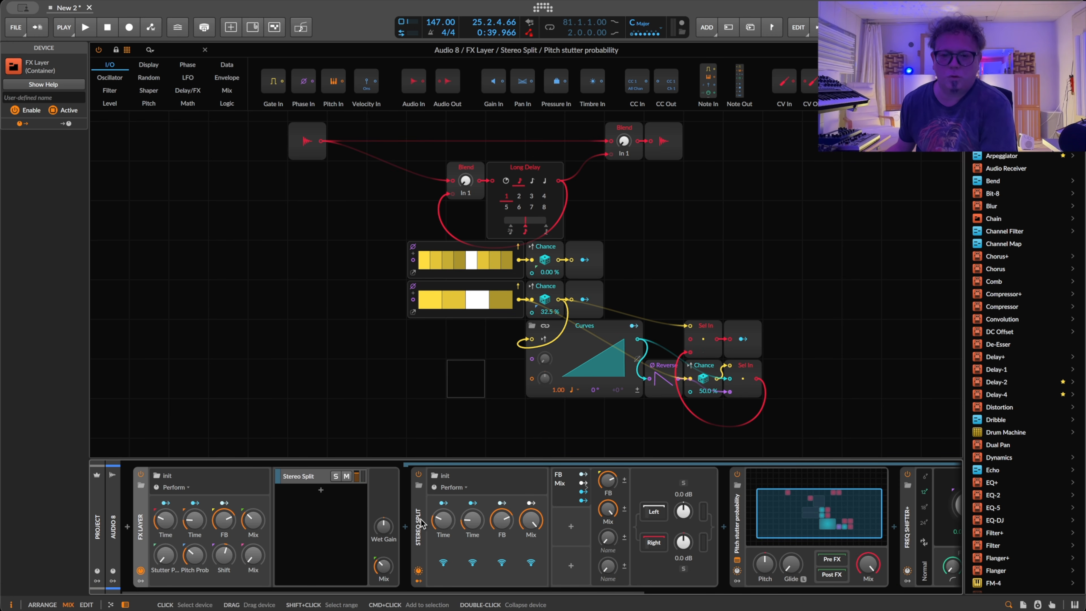
Set the Level Control threshold of the Delay+ in the Stereo Split's Left chain to about -11.9 dB.
left_click(654, 513)
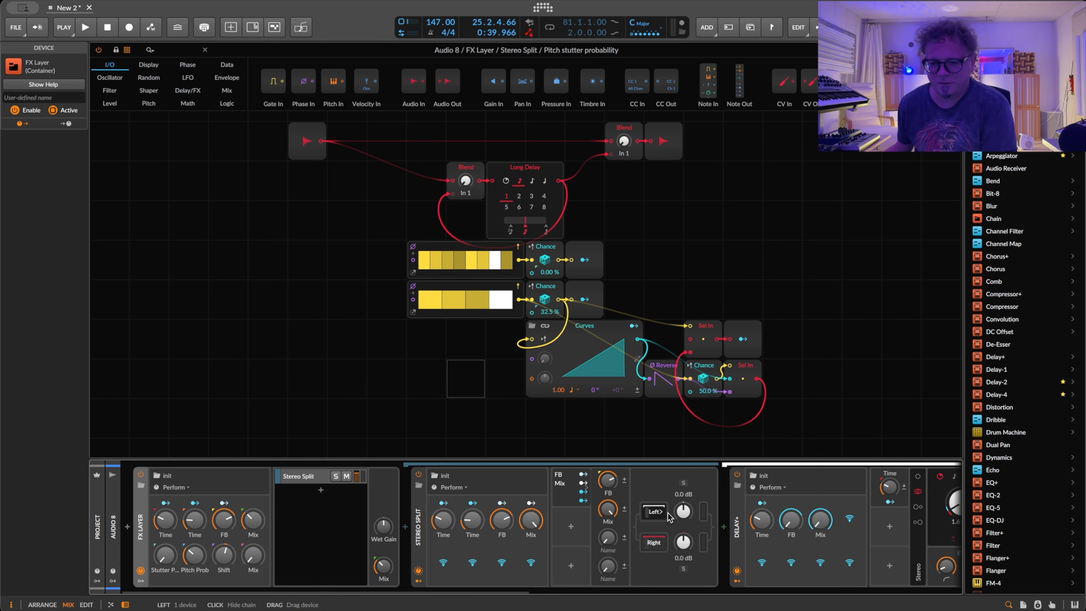
left_click(738, 522)
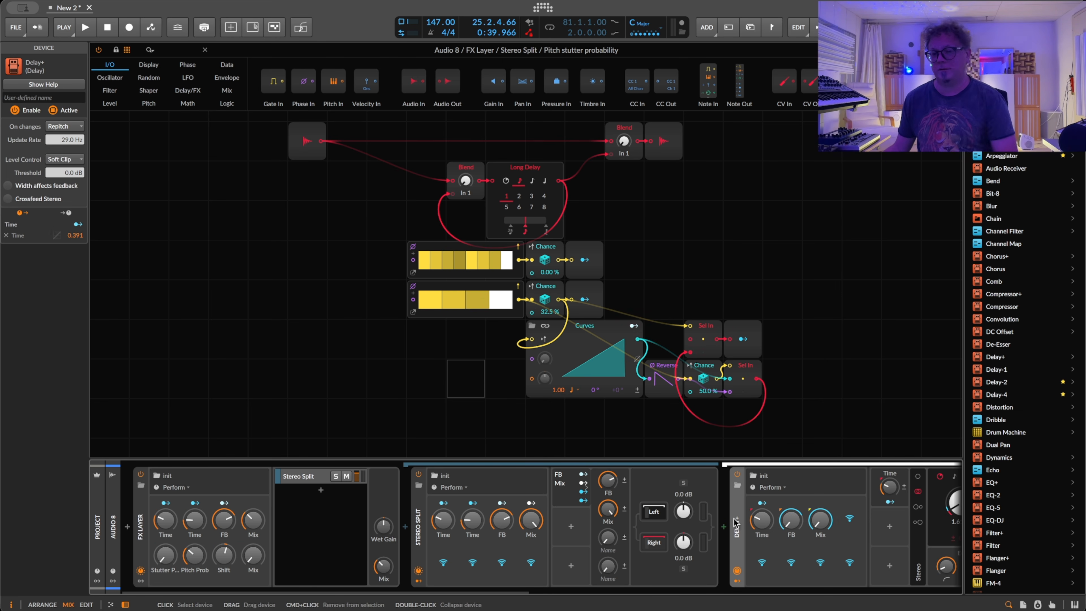
scroll(733, 524, "right", 10)
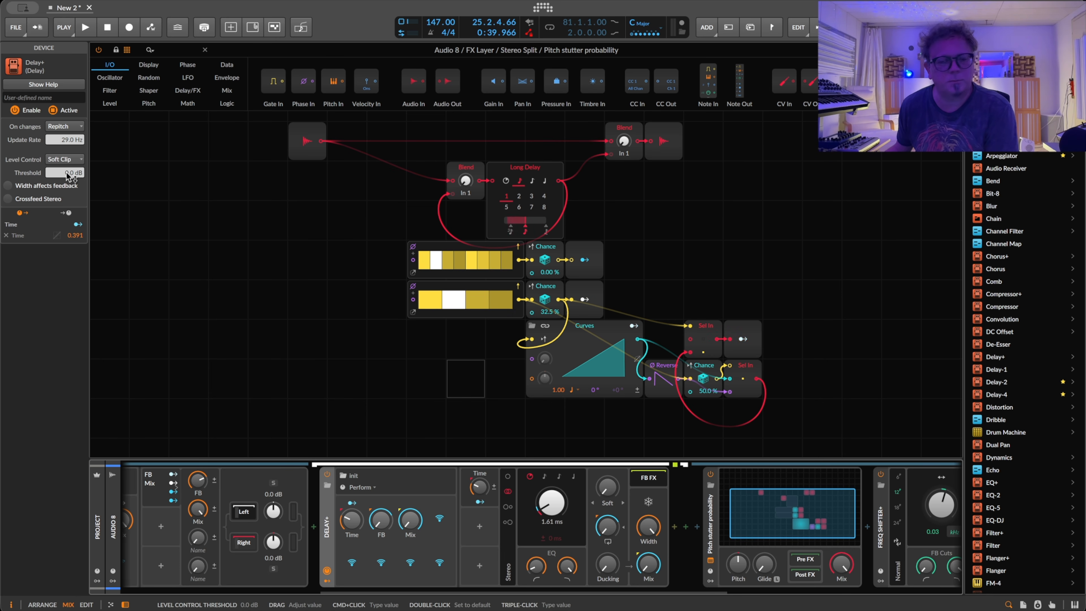
left_click_drag(68, 175, 68, 208)
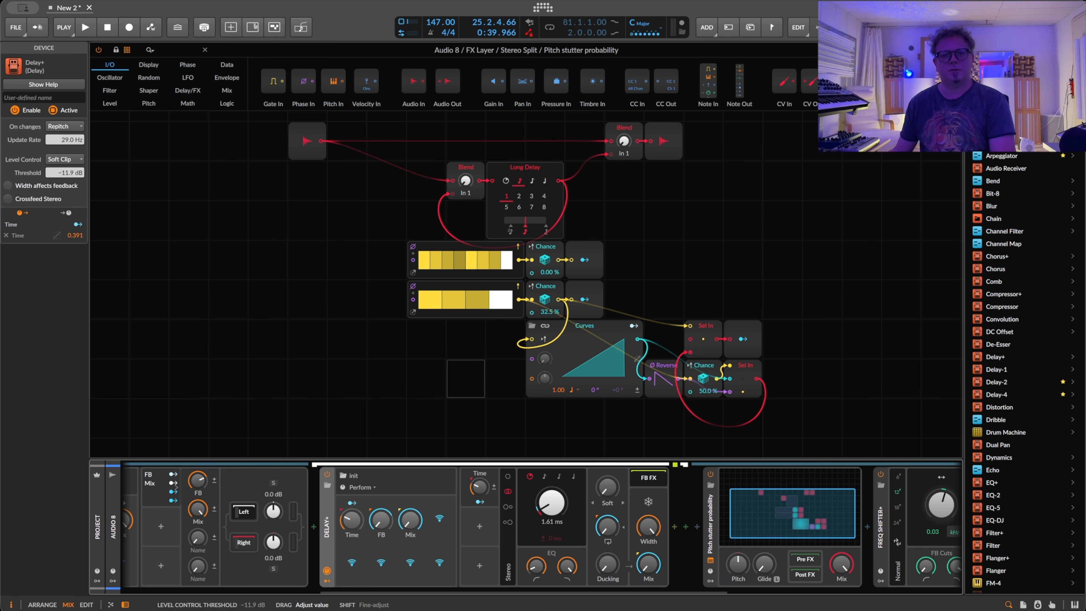
Review the Left chain Delay+'s Level Control modes, keep Soft Clip, and set its threshold to -16.0 dB.
double_click(58, 173)
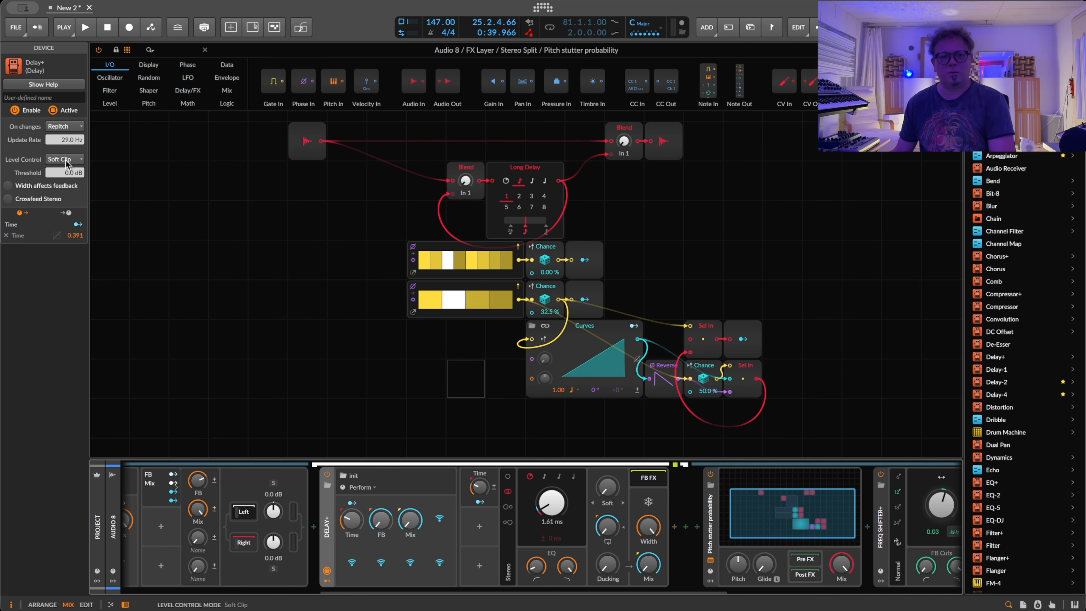
left_click(65, 160)
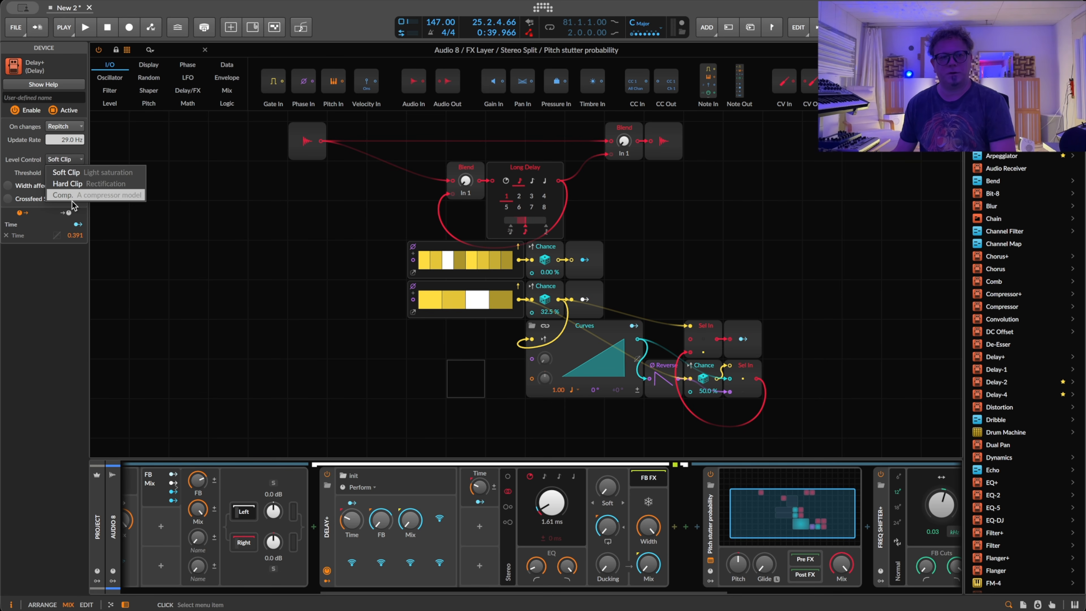
left_click(65, 259)
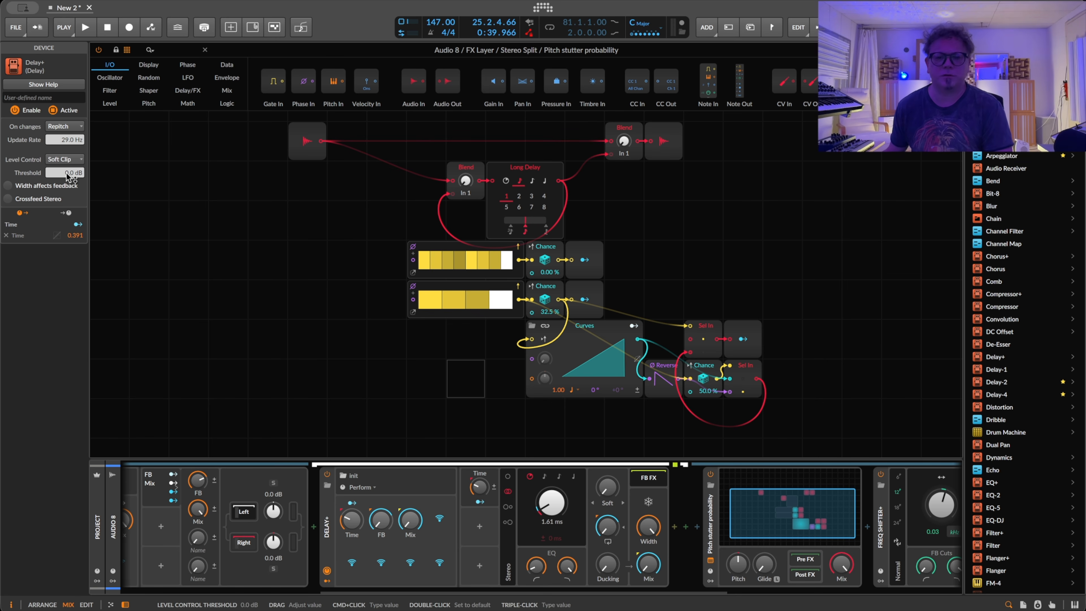
left_click_drag(69, 175, 68, 201)
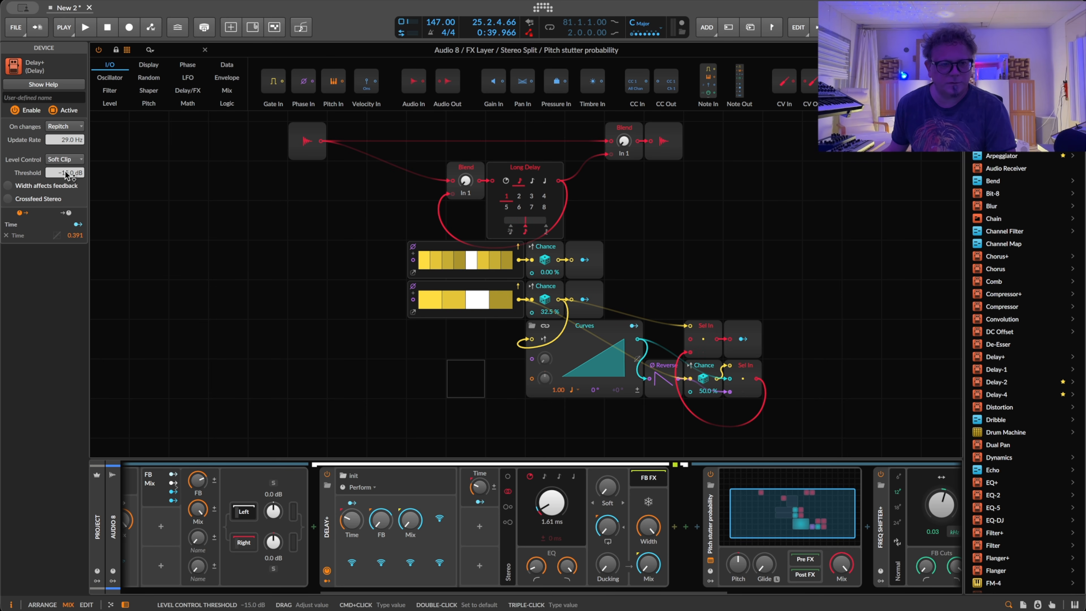
mouse_move(67, 171)
left_mouse_down()
mouse_move(67, 186)
mouse_move(67, 174)
left_mouse_up()
Deactivate and collapse the FX Layer on Audio 8, and disable the Over device that follows it.
scroll(394, 454, "left", 10)
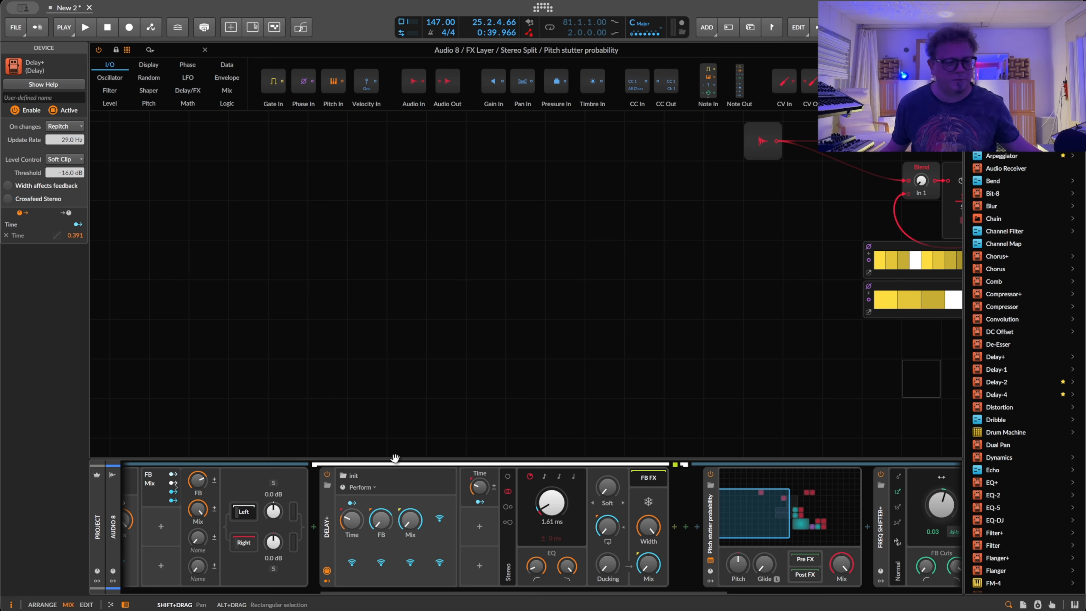
scroll(390, 453, "right", 17)
scroll(390, 453, "left", 6)
scroll(370, 479, "left", 5)
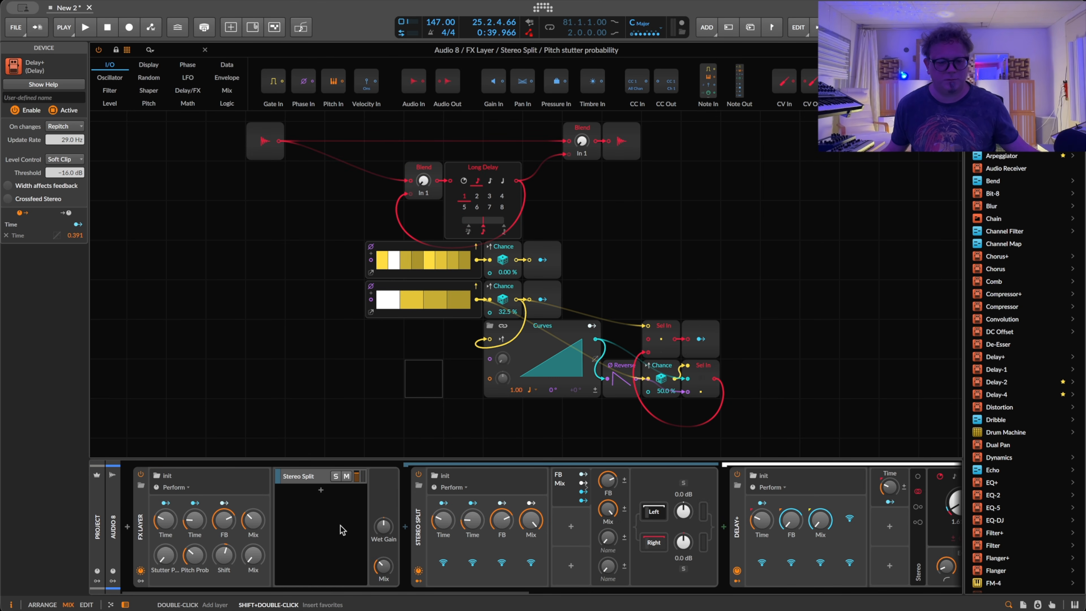
left_click(137, 533)
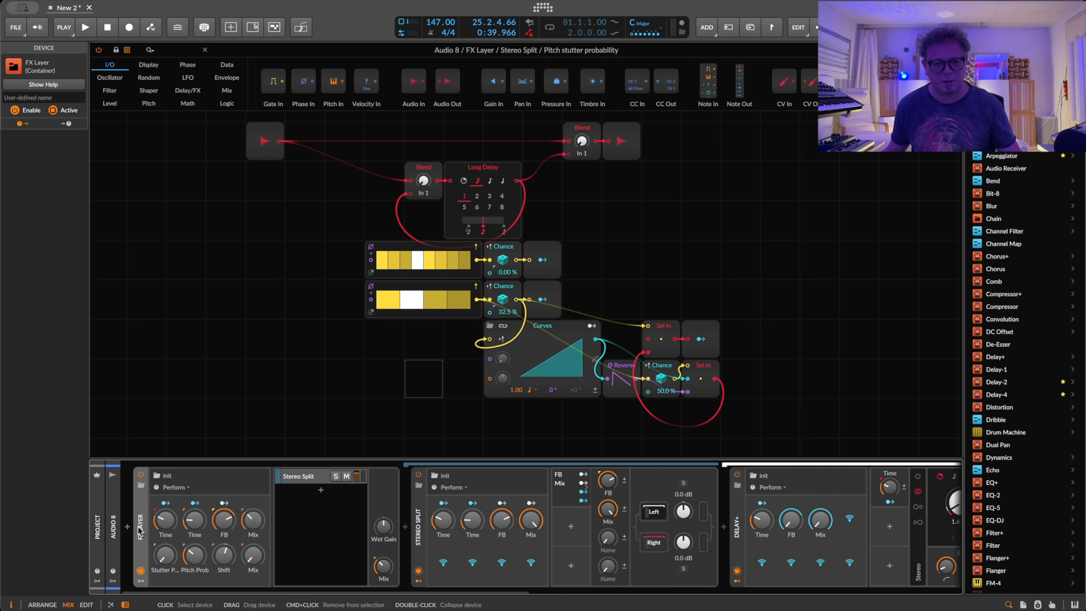
key("alt+a")
double_click(142, 531)
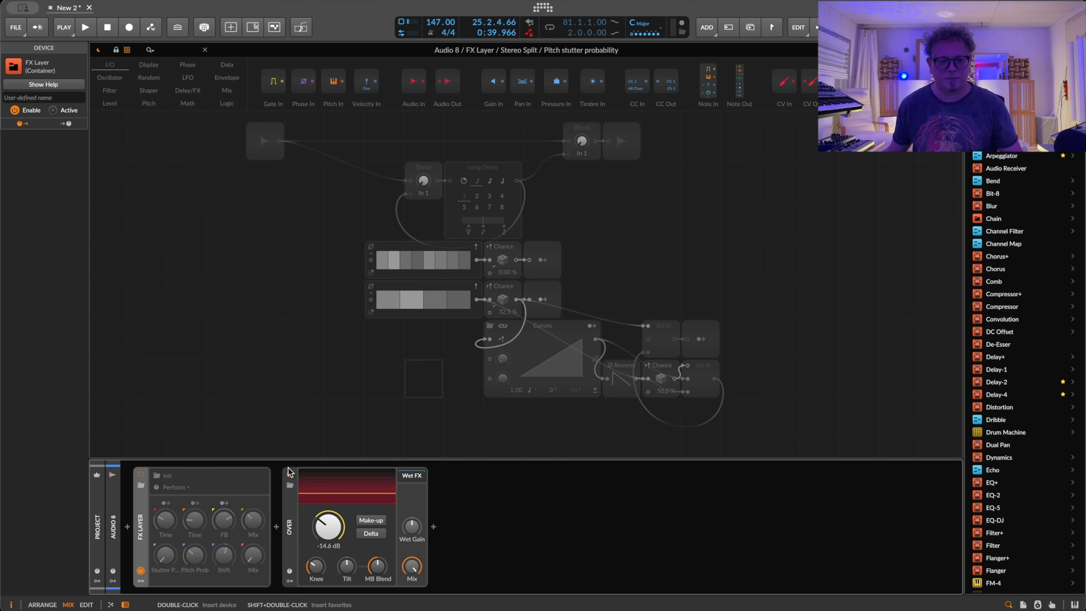
Search the audio effects for "del" and insert a Delay+ after Over on Audio 8.
double_click(530, 508)
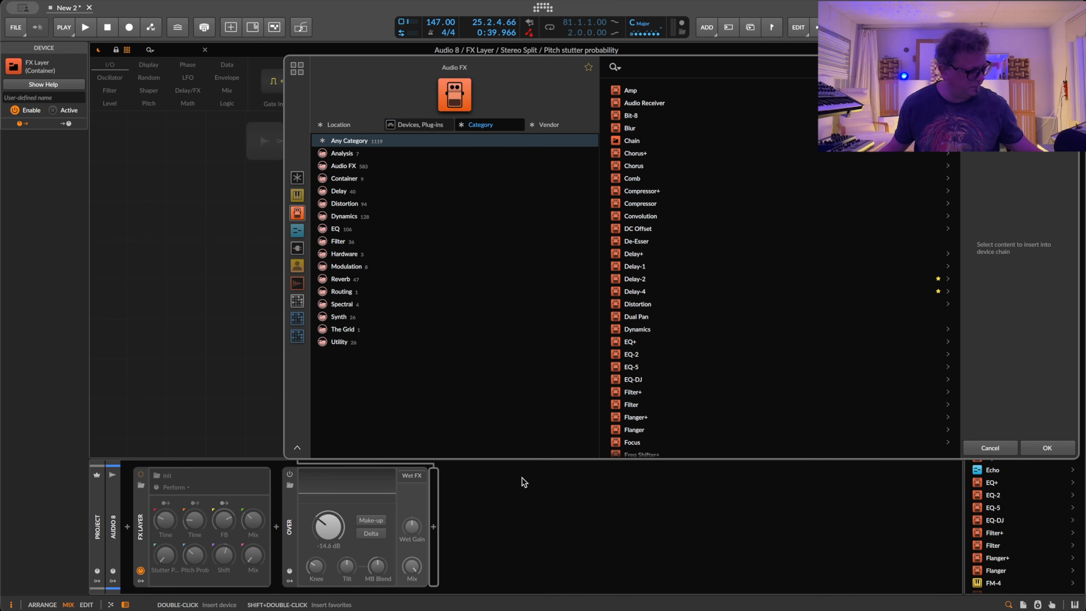
type("del")
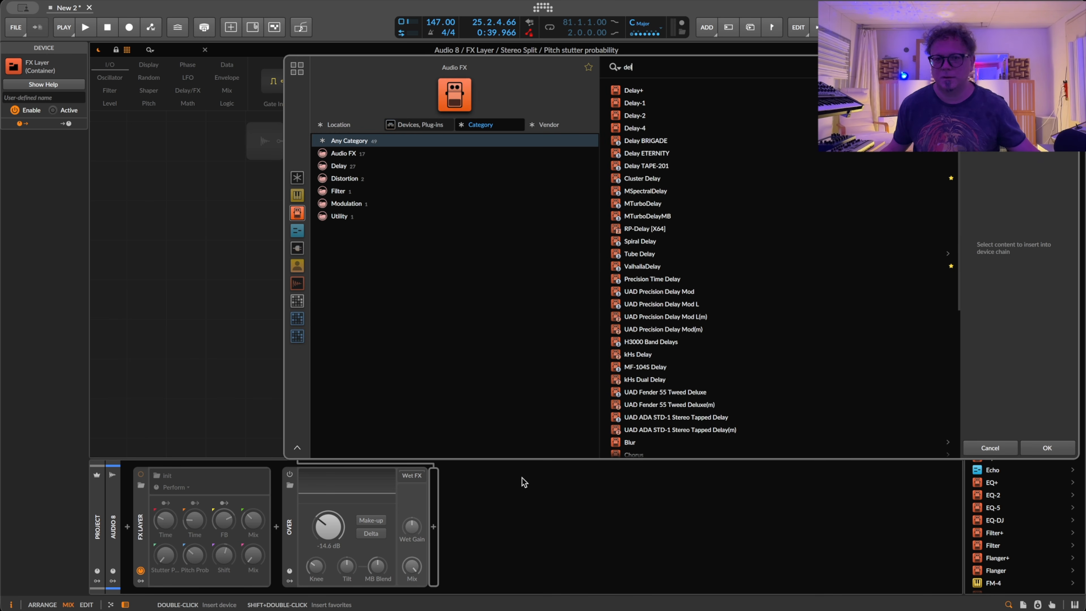
key("Down")
key("Return")
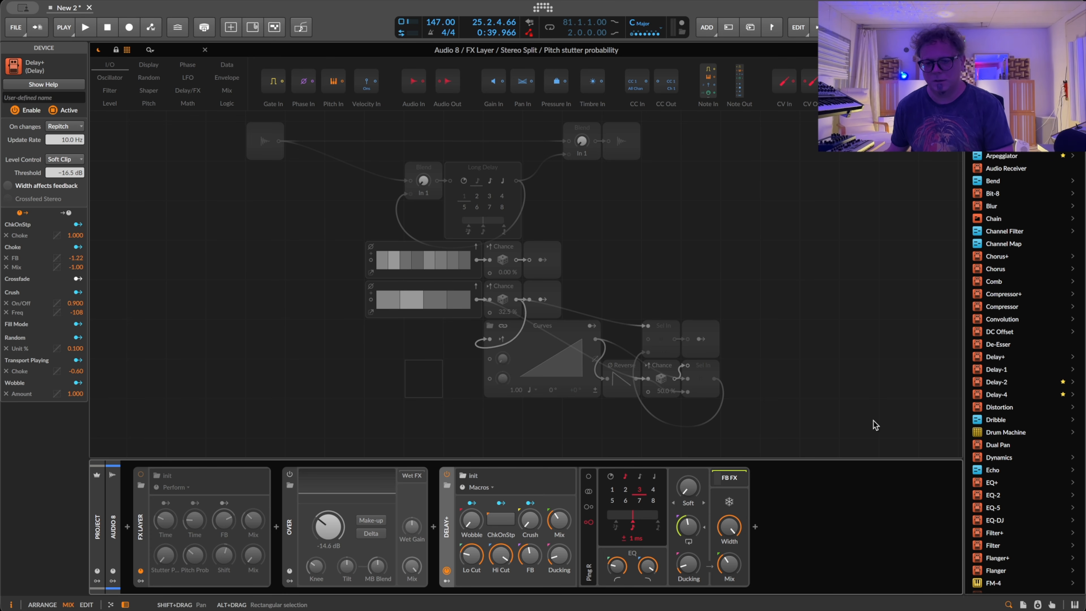
Audition the added Delay+ at various feedback amounts with its Level Control threshold at -23.2 dB, and delete the device.
left_click_drag(687, 526, 687, 507)
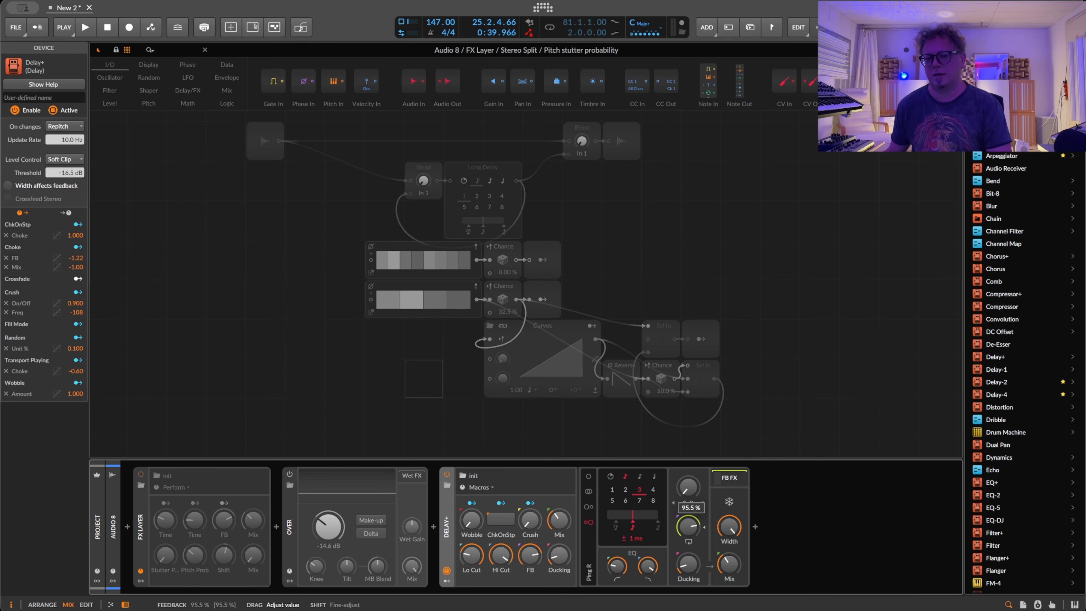
left_click_drag(688, 527, 689, 541)
key("space")
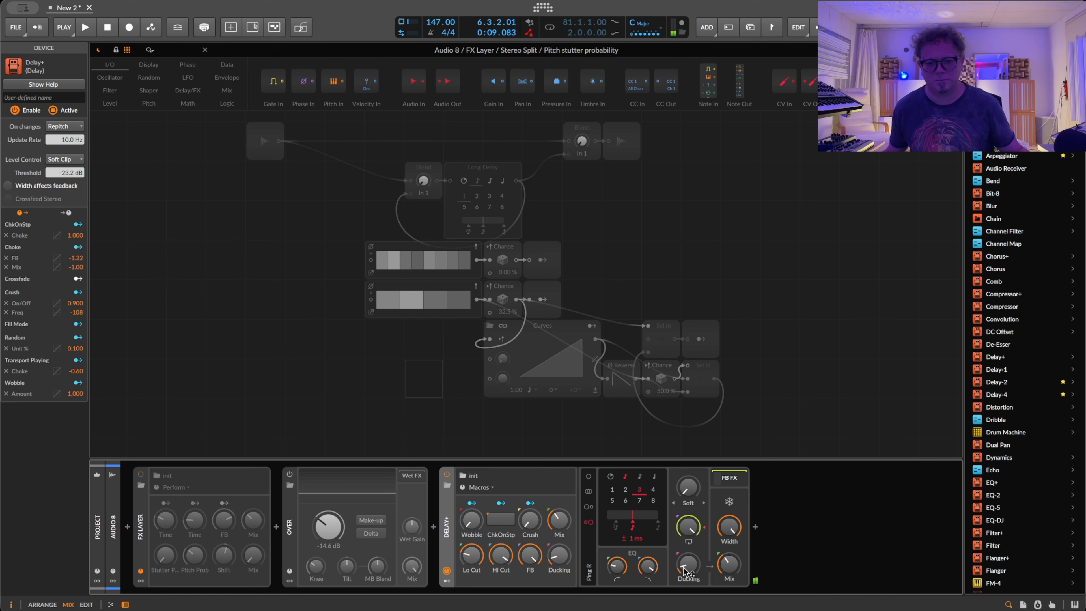
mouse_move(689, 525)
left_click_drag(689, 526, 689, 531)
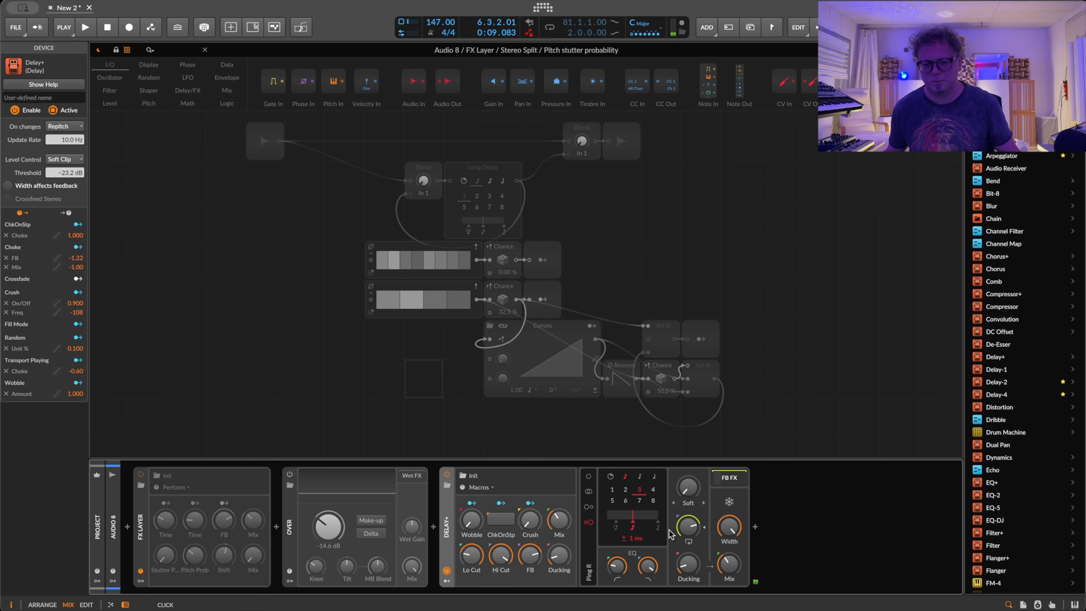
left_click_drag(694, 534, 693, 522)
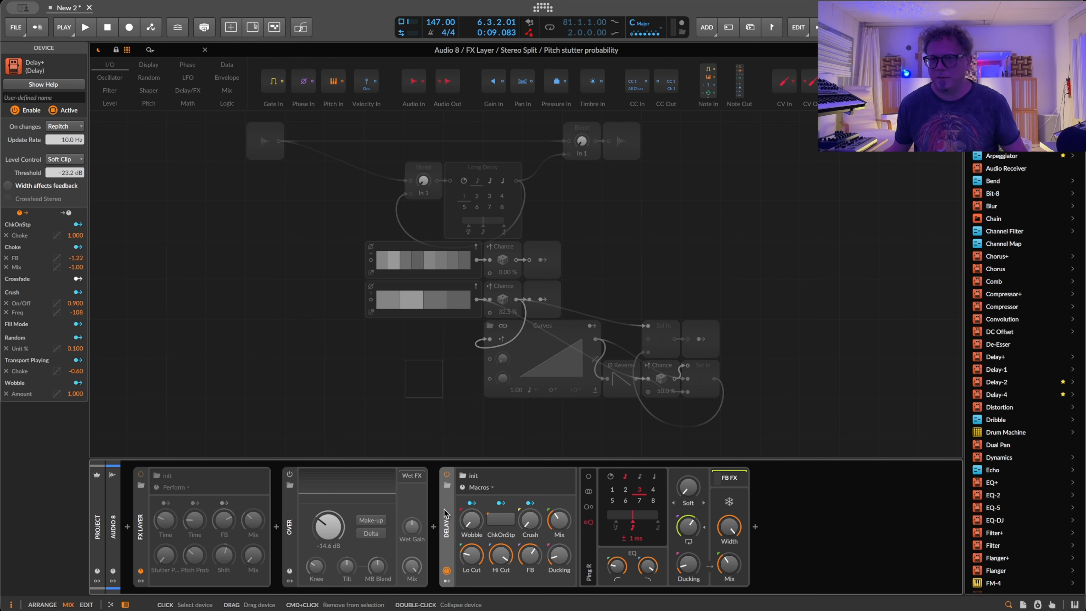
key("Delete")
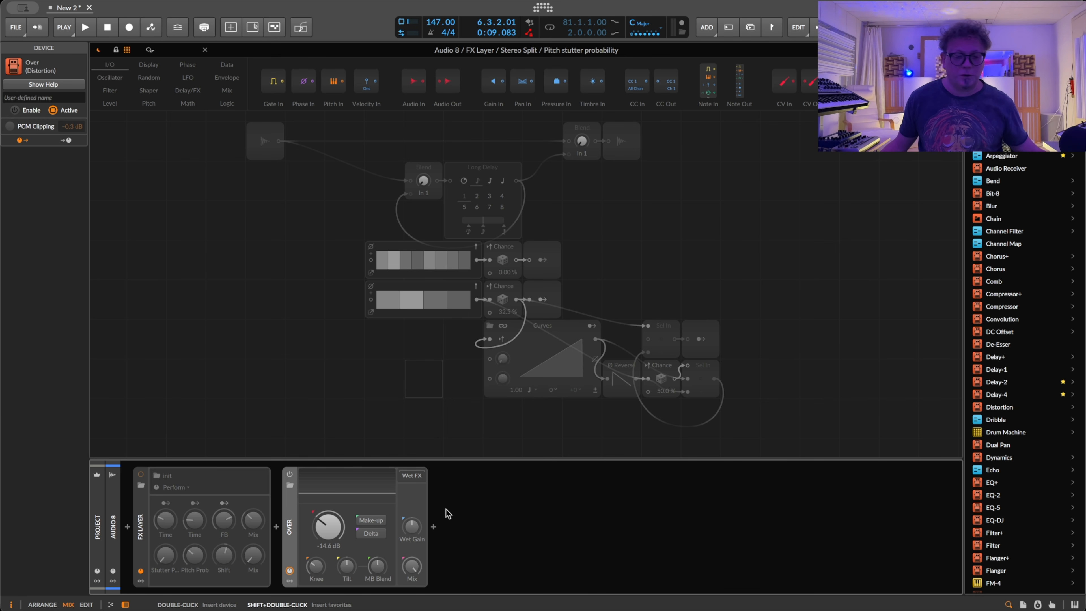
Leave the Pitch stutter probability grid editor and show the mixer with its clip launcher.
left_click(513, 414)
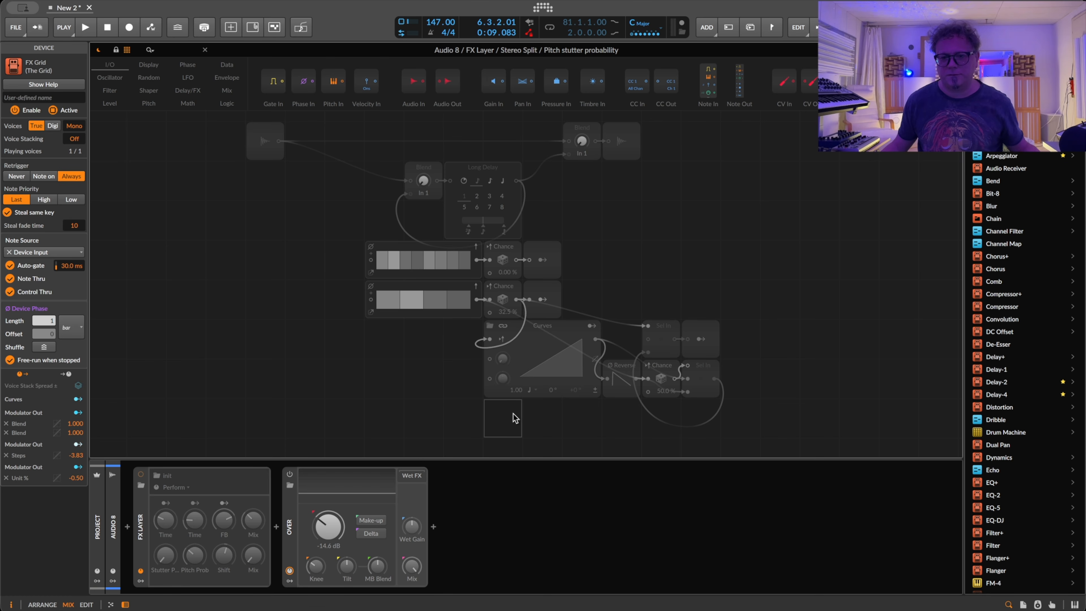
key("m")
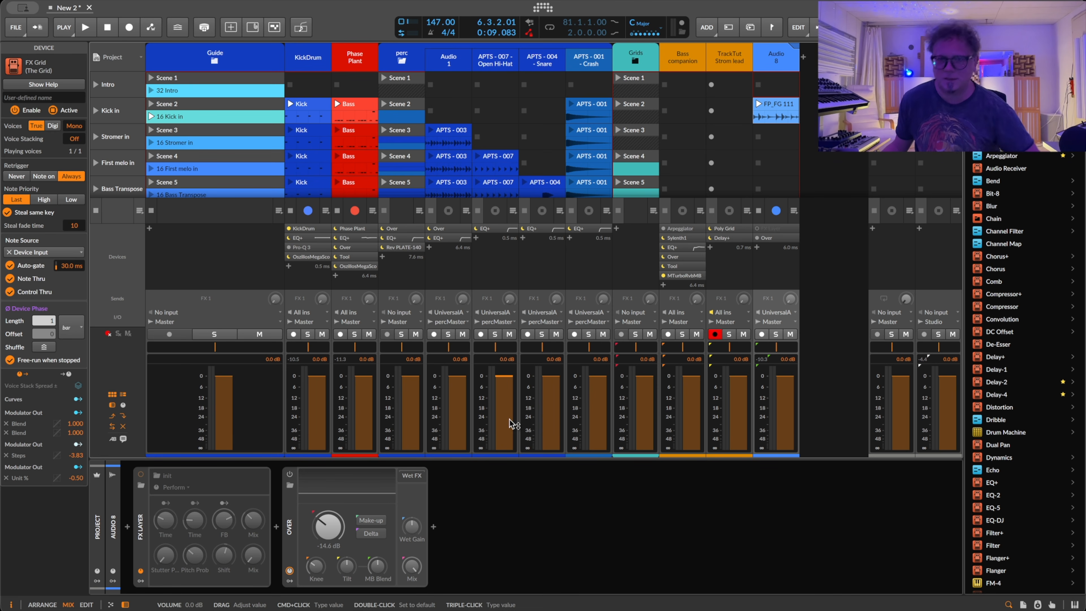